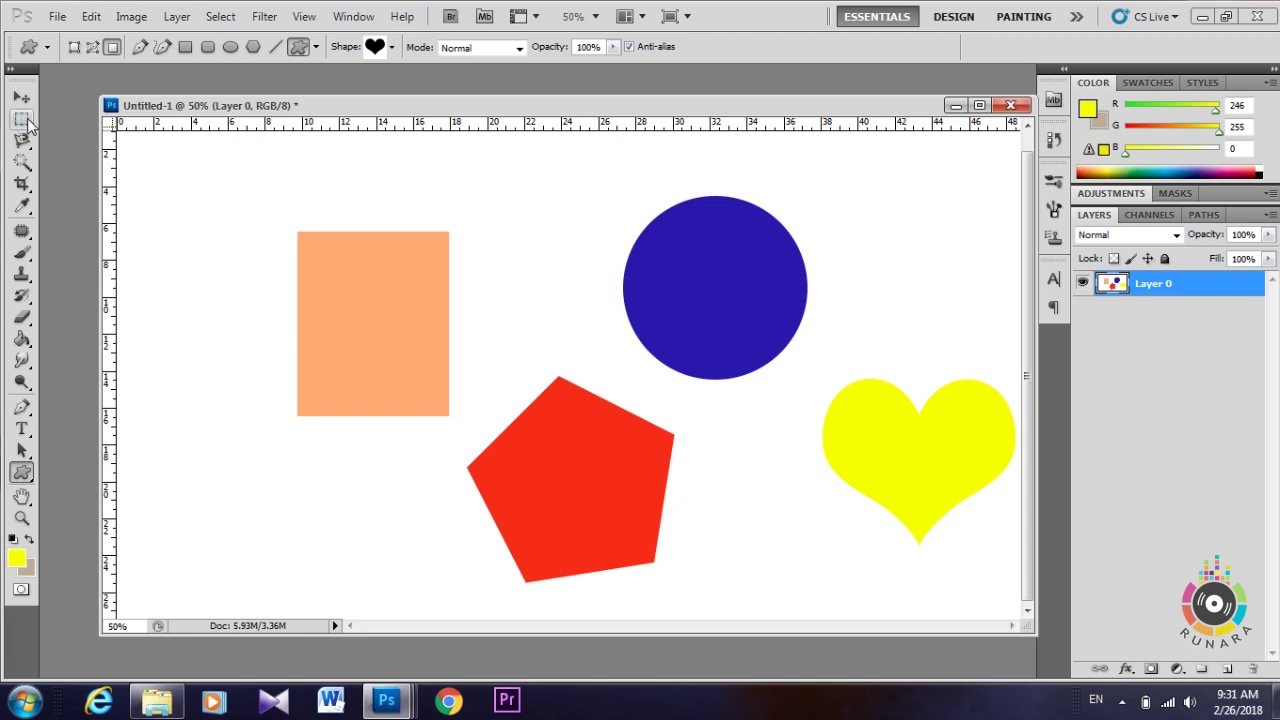
Step: Look through the Marquee and Lasso flyouts, then settle on the Rectangular Marquee Tool
{"action": "left_click", "coordinate": [18, 125]}
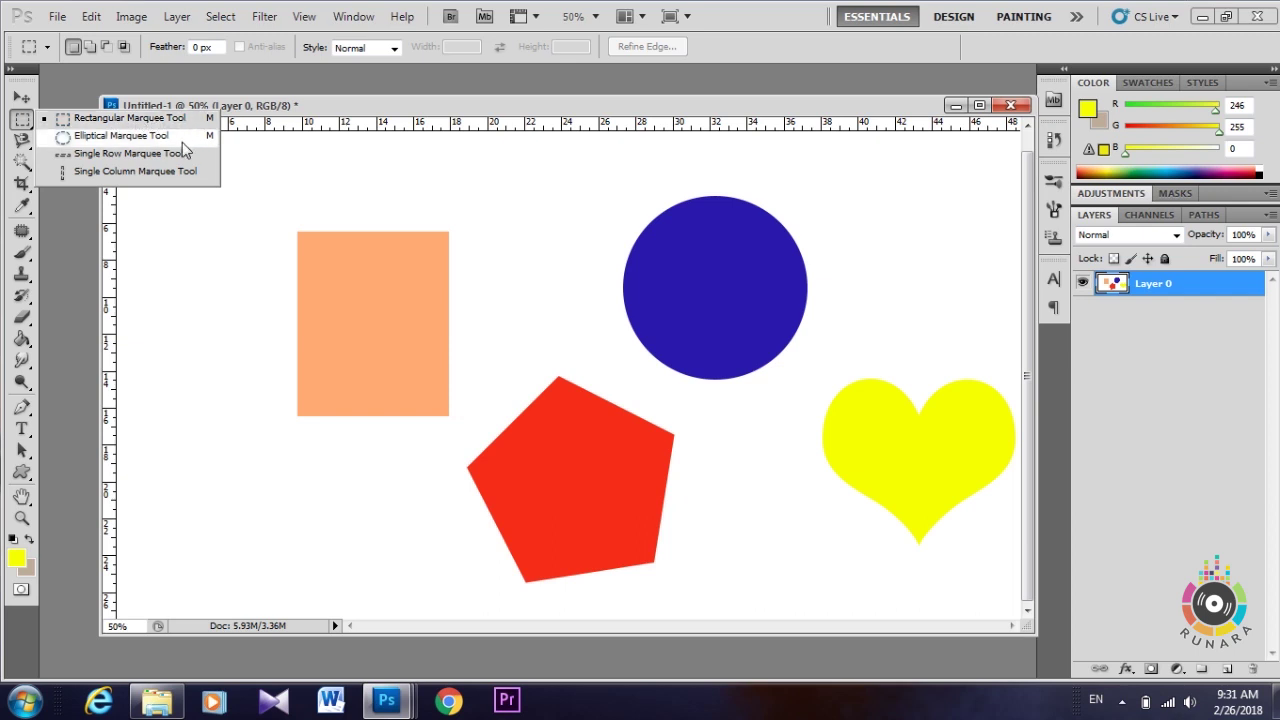
{"action": "left_click", "coordinate": [20, 143]}
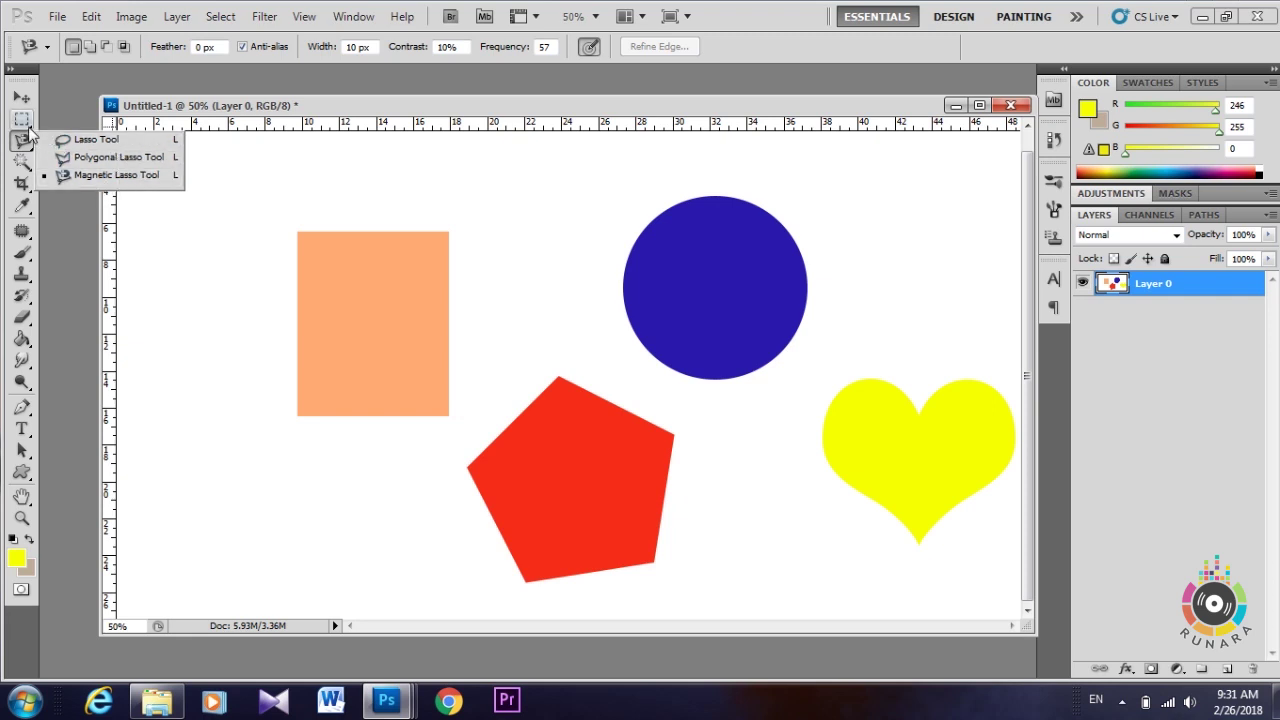
{"action": "left_click", "coordinate": [25, 123]}
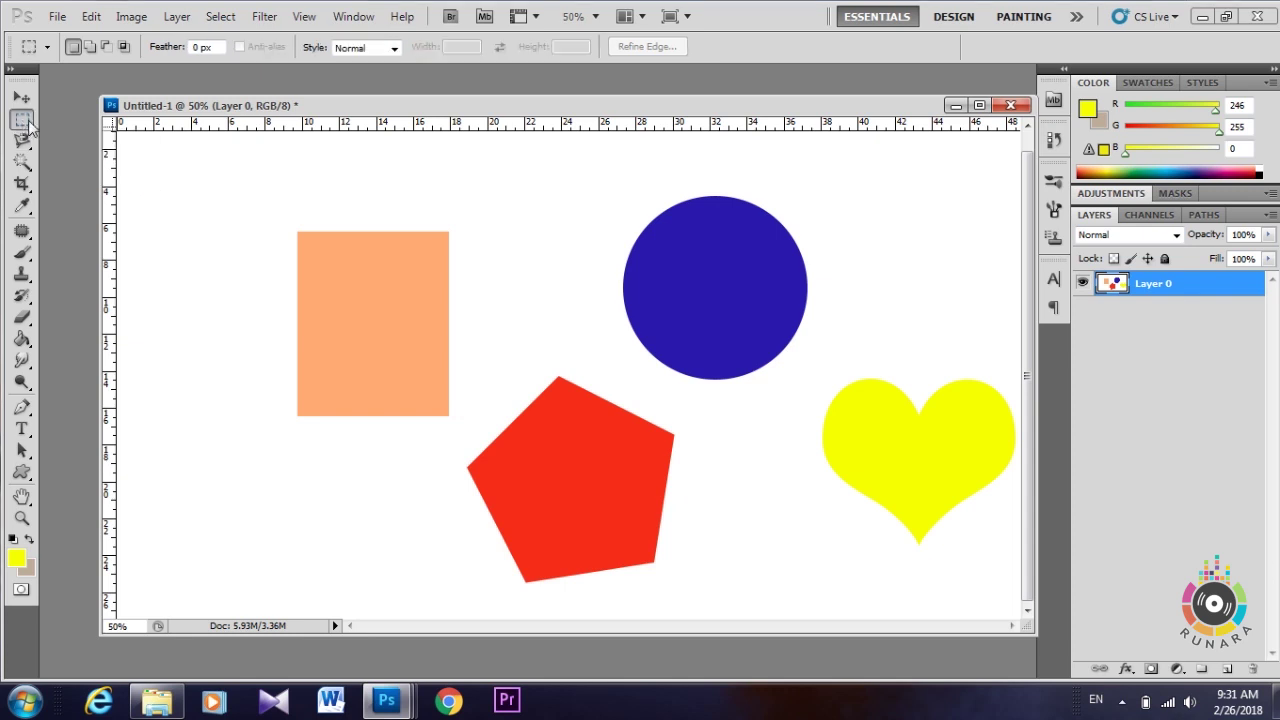
{"action": "right_click", "coordinate": [25, 123]}
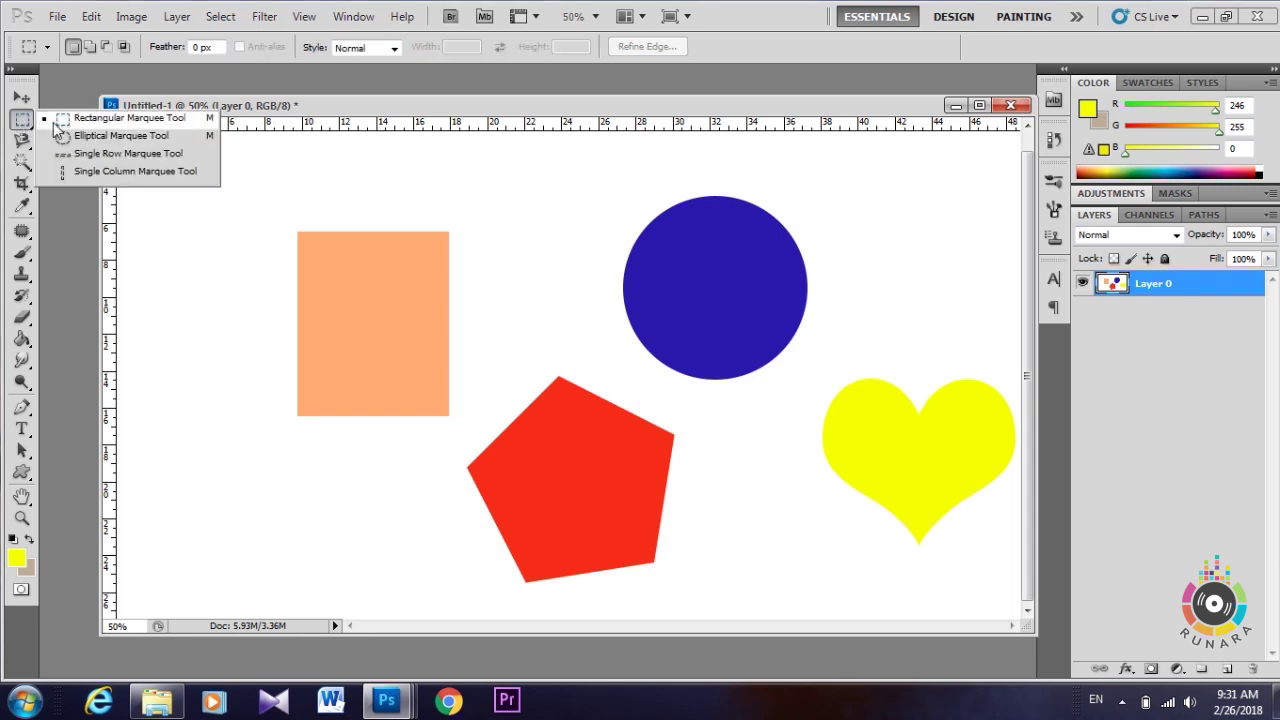
{"action": "left_click", "coordinate": [66, 122]}
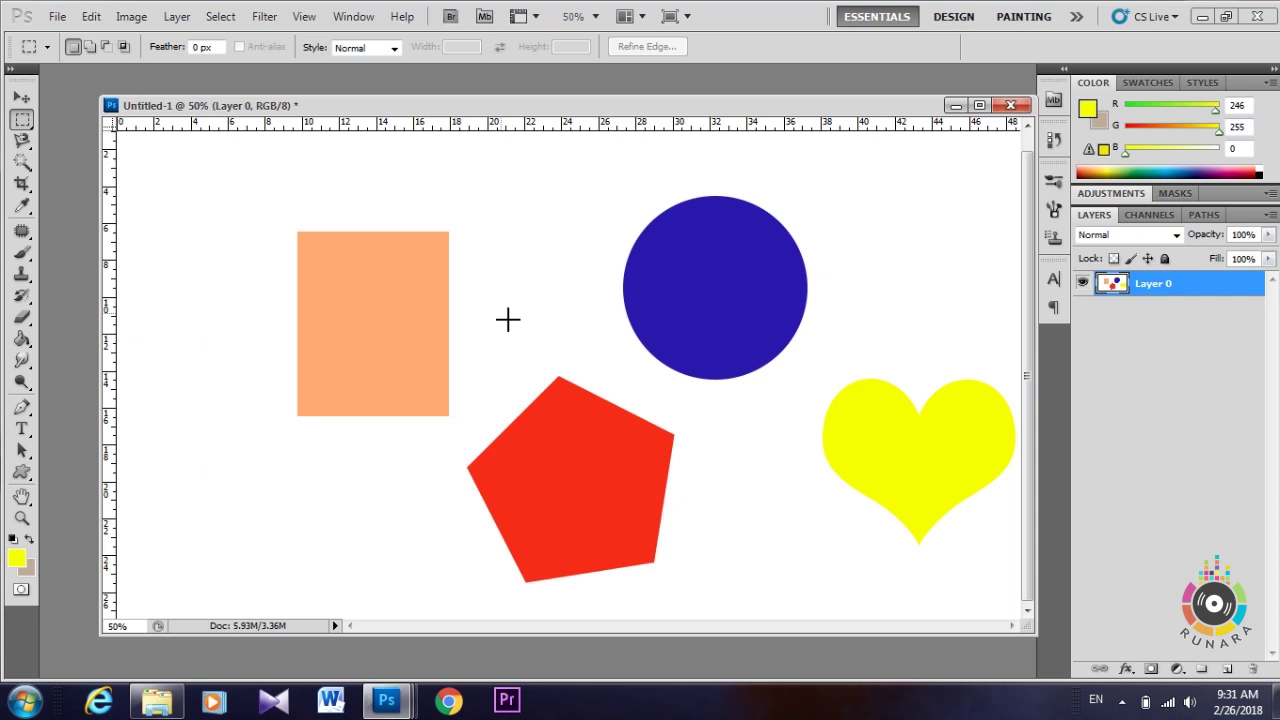
Step: Draw a rectangular selection covering parts of the blue circle and red pentagon
{"action": "left_click_drag", "start_coordinate": [702, 347], "coordinate": [636, 324]}
{"action": "left_click_drag", "start_coordinate": [633, 322], "coordinate": [557, 291]}
{"action": "left_click_drag", "start_coordinate": [266, 335], "coordinate": [255, 377]}
{"action": "mouse_move", "coordinate": [255, 377]}
{"action": "left_mouse_down"}
{"action": "mouse_move", "coordinate": [621, 370]}
{"action": "mouse_move", "coordinate": [811, 477]}
{"action": "mouse_move", "coordinate": [730, 452]}
{"action": "left_mouse_up"}
{"action": "left_click_drag", "start_coordinate": [789, 511], "coordinate": [746, 468]}
{"action": "left_click_drag", "start_coordinate": [512, 236], "coordinate": [717, 439]}
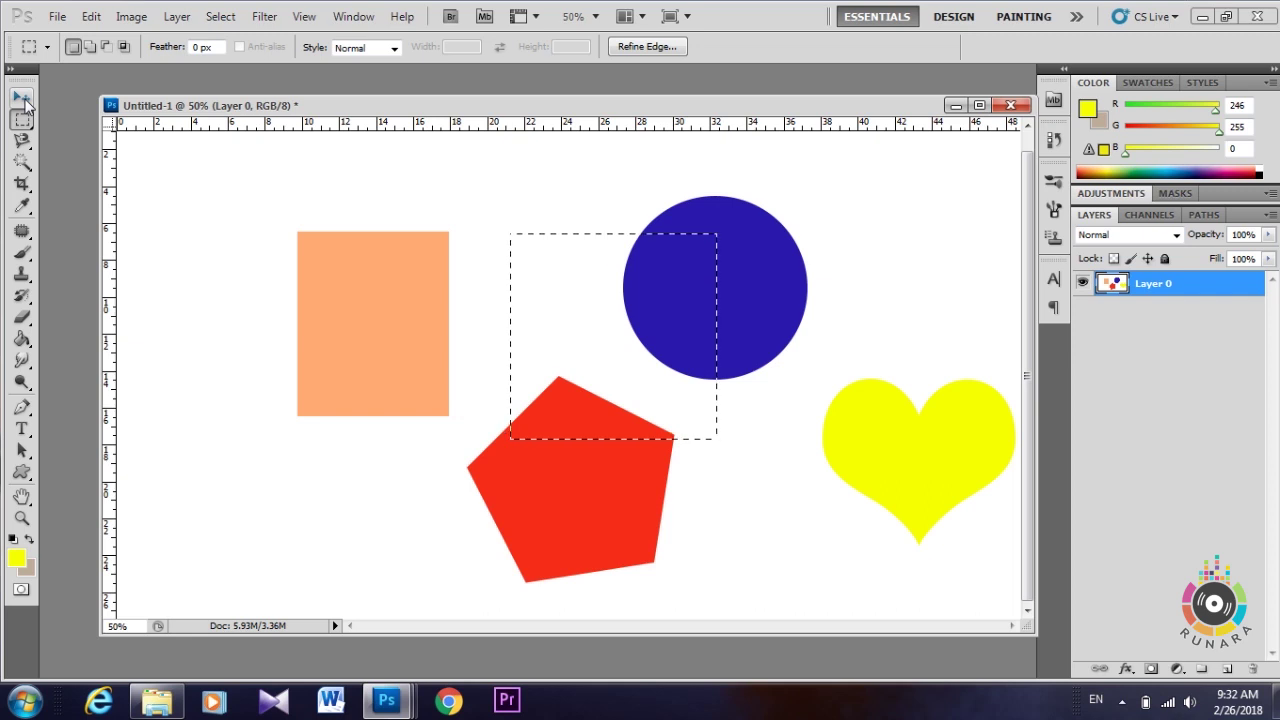
Step: Move the selected chunk to the top-right corner and deselect it
{"action": "left_click", "coordinate": [23, 98]}
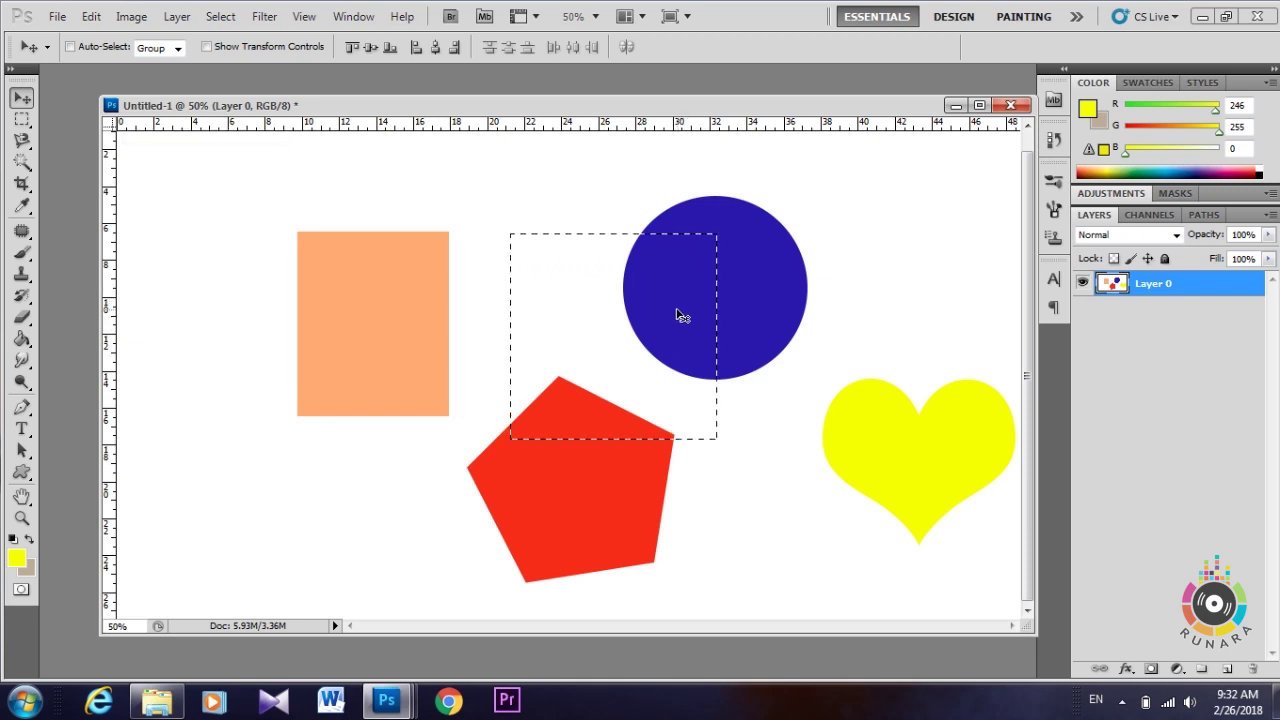
{"action": "mouse_move", "coordinate": [686, 318]}
{"action": "left_mouse_down"}
{"action": "mouse_move", "coordinate": [249, 449]}
{"action": "mouse_move", "coordinate": [253, 371]}
{"action": "mouse_move", "coordinate": [995, 225]}
{"action": "left_mouse_up"}
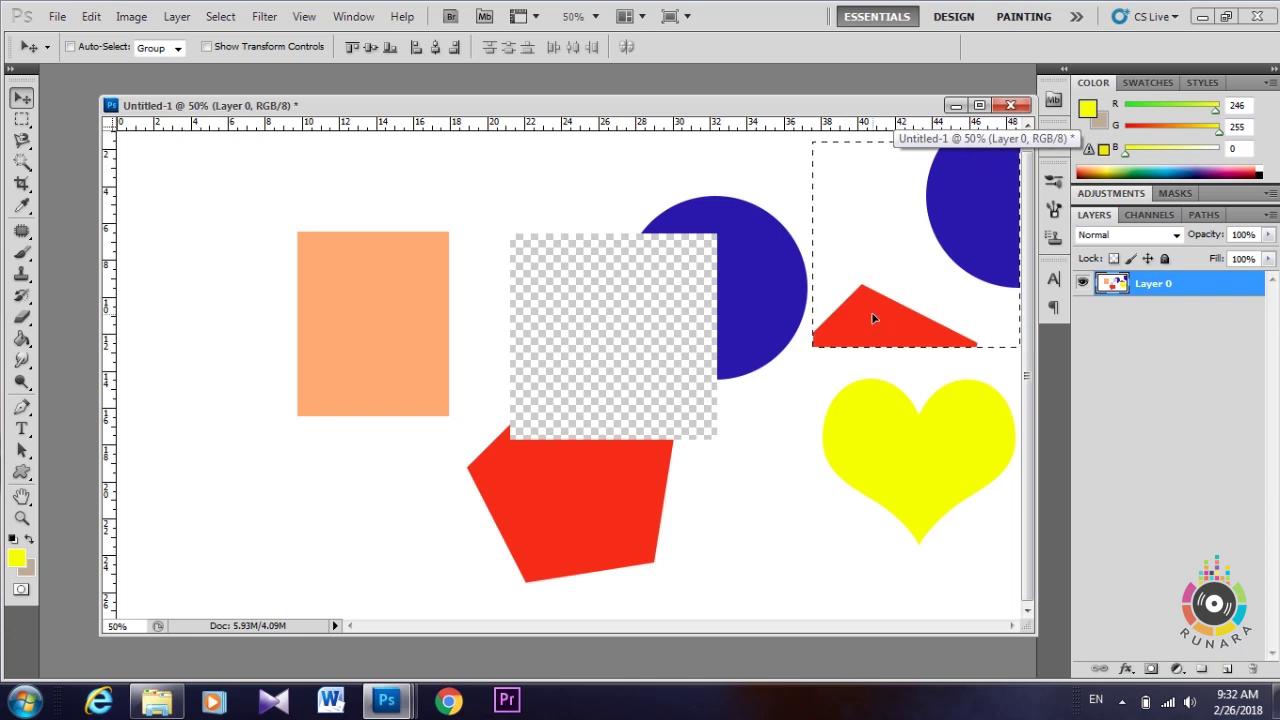
{"action": "left_click", "coordinate": [220, 16]}
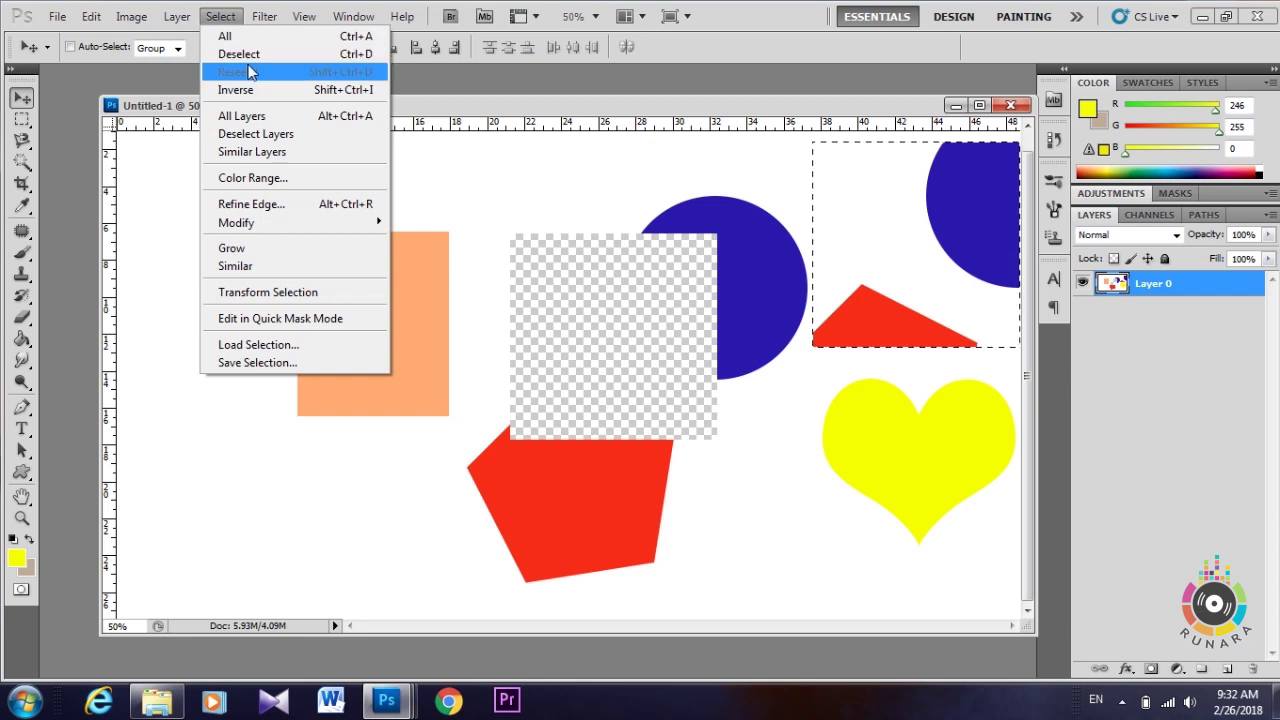
{"action": "left_click", "coordinate": [297, 60]}
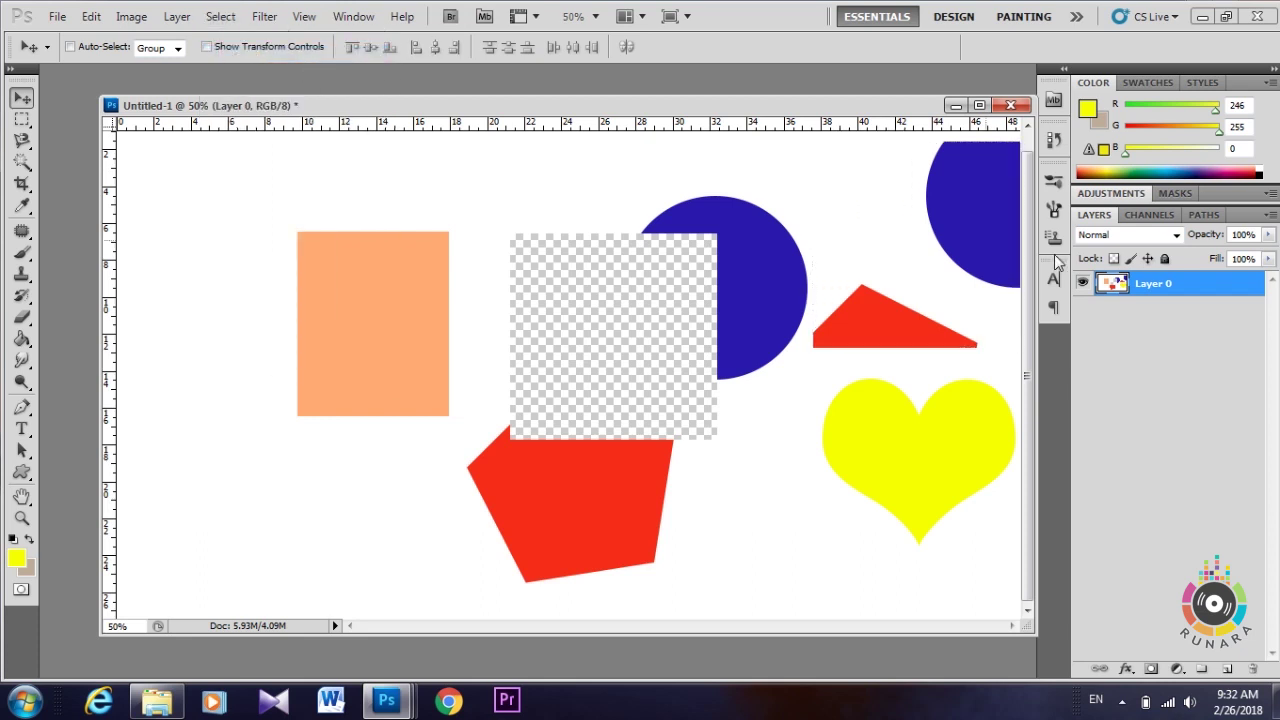
Step: Elliptically select the peach rectangle's top-left corner and drag that piece to the lower left
{"action": "left_click", "coordinate": [22, 119]}
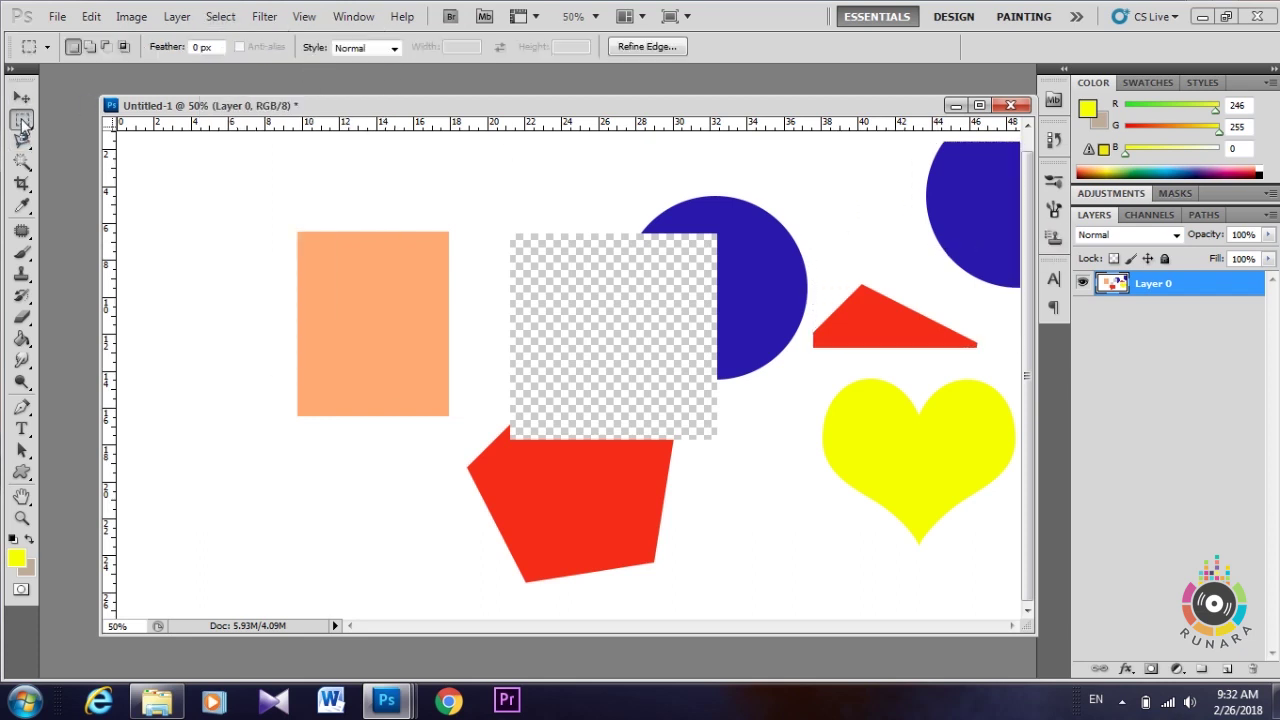
{"action": "left_click", "coordinate": [108, 136]}
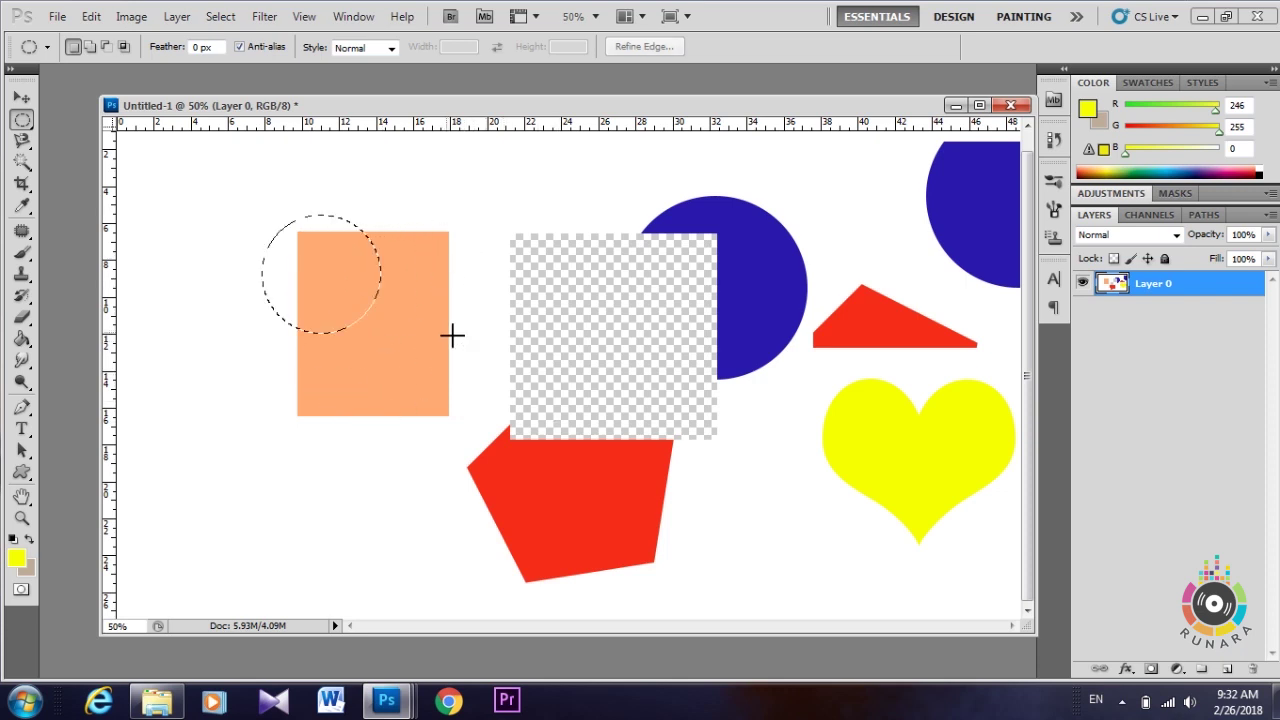
{"action": "left_click_drag", "start_coordinate": [445, 331], "coordinate": [451, 334]}
{"action": "key", "text": "v"}
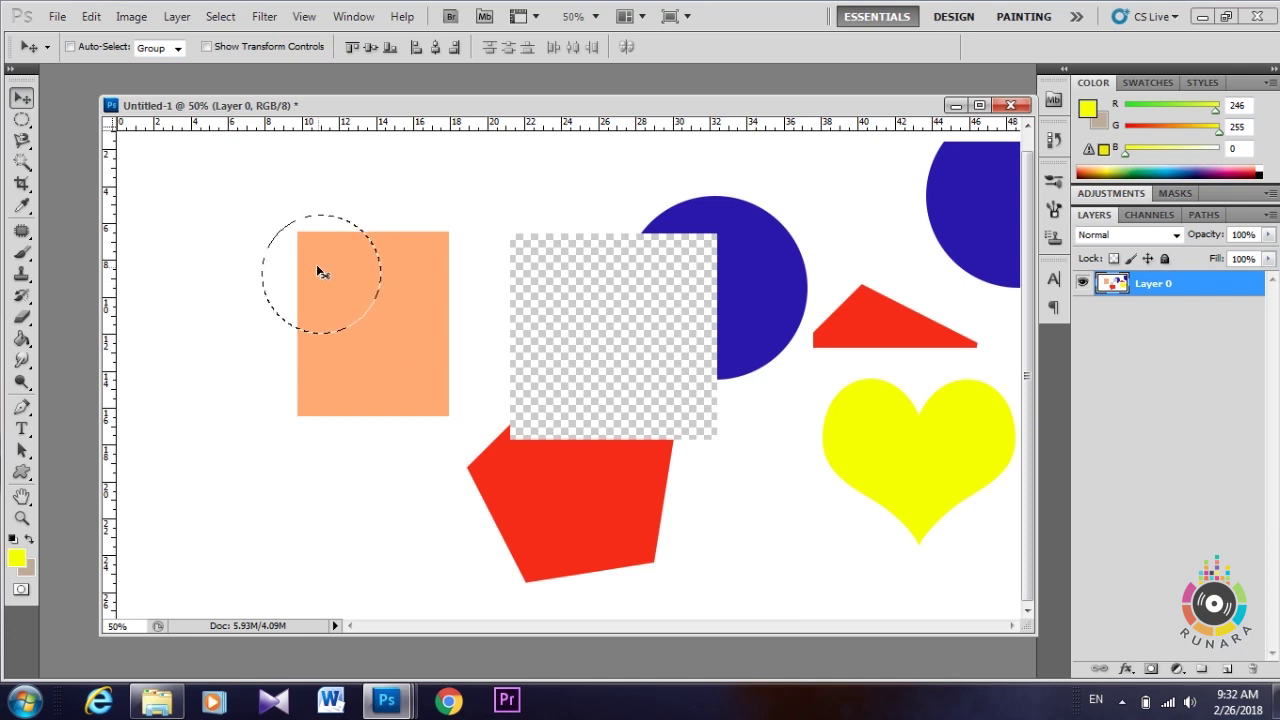
{"action": "left_click_drag", "start_coordinate": [322, 274], "coordinate": [213, 470]}
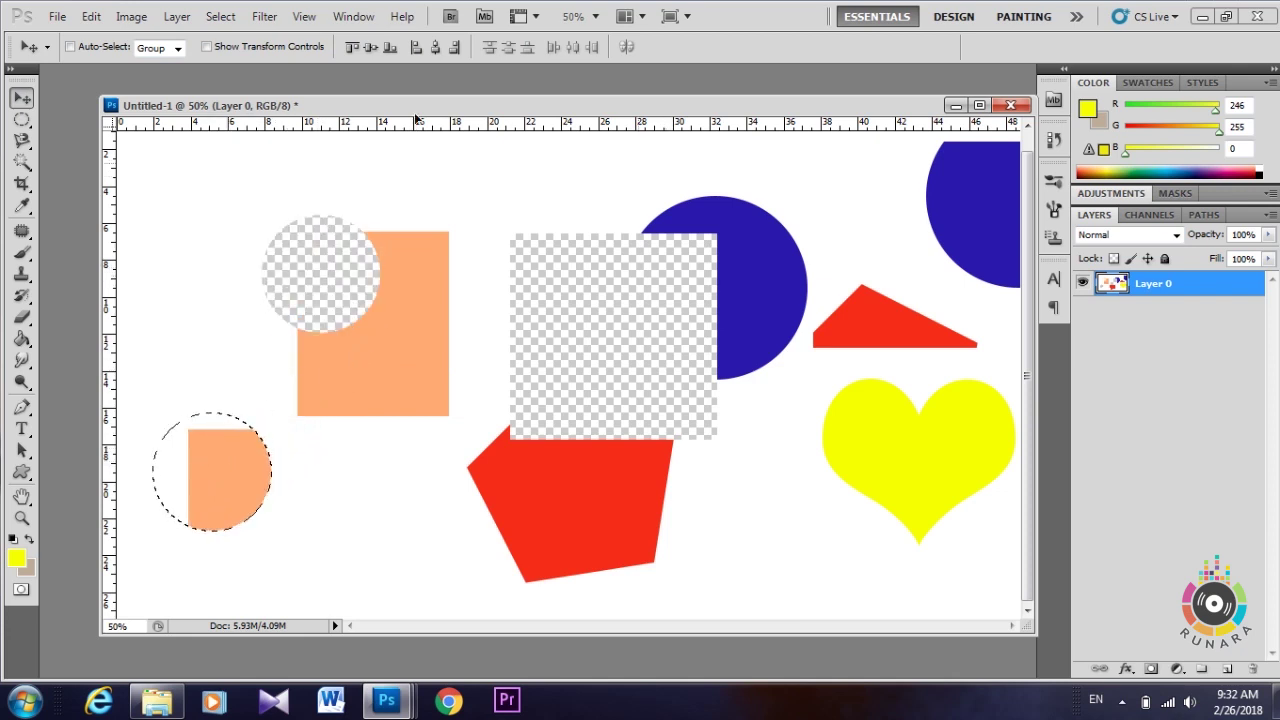
Step: Lasso the yellow heart, shift it down-left, and clear the selection
{"action": "left_click", "coordinate": [22, 141]}
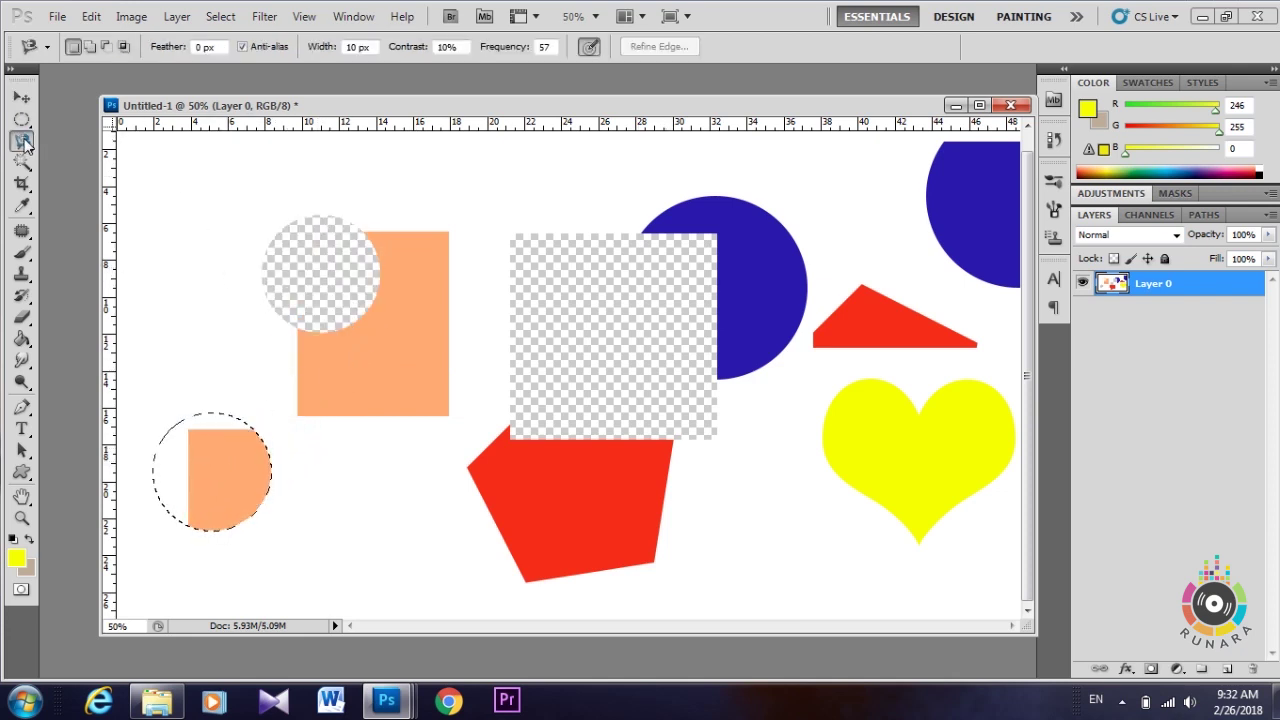
{"action": "left_click", "coordinate": [92, 139]}
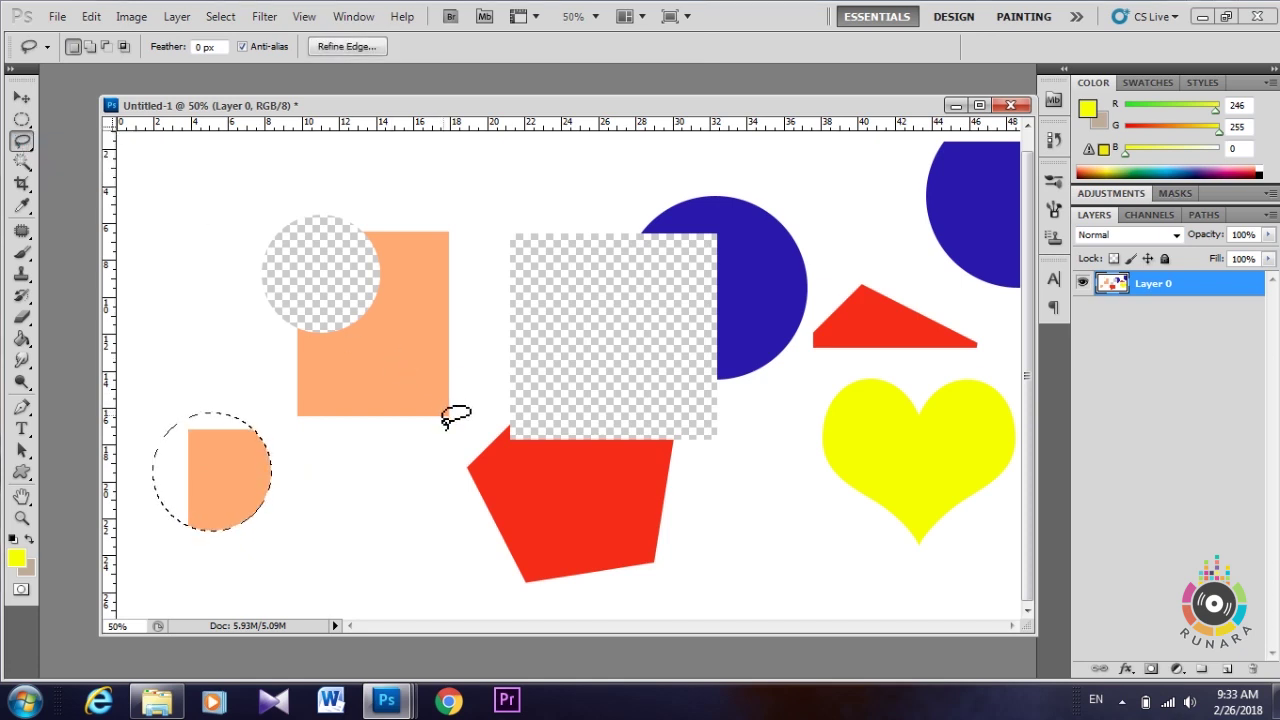
{"action": "left_click", "coordinate": [893, 520]}
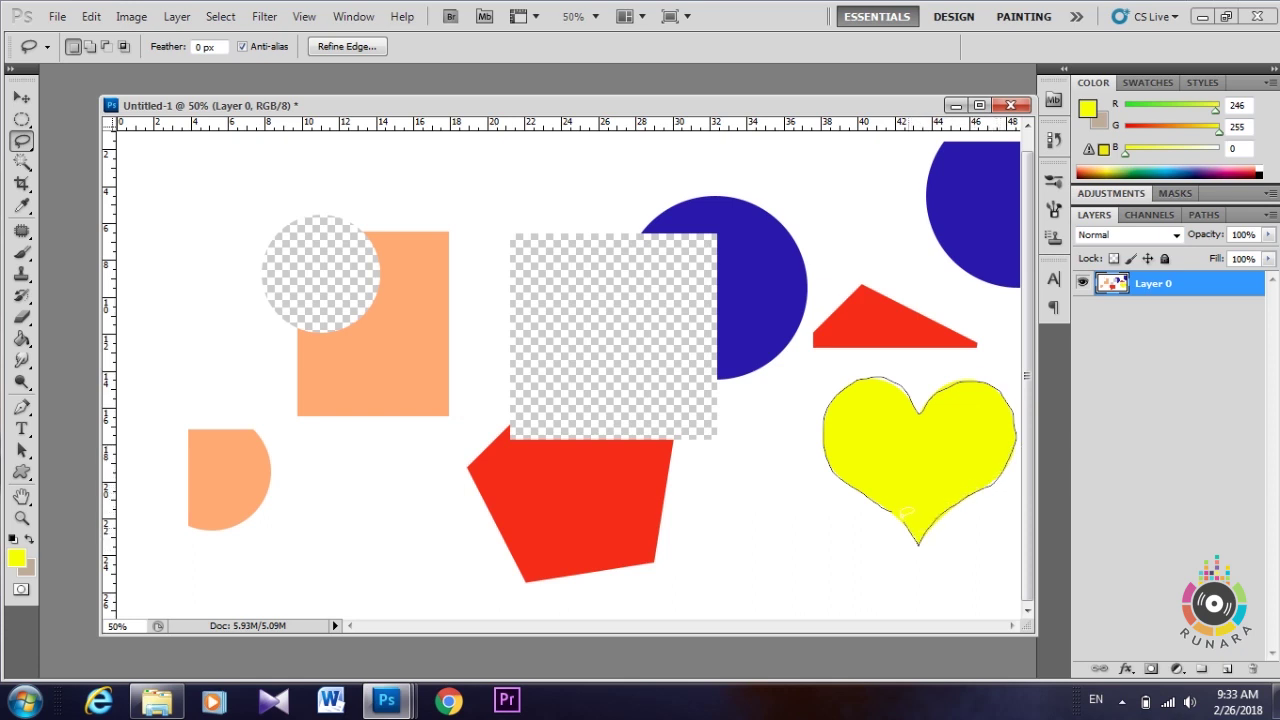
{"action": "left_click_drag", "start_coordinate": [893, 503], "coordinate": [960, 514]}
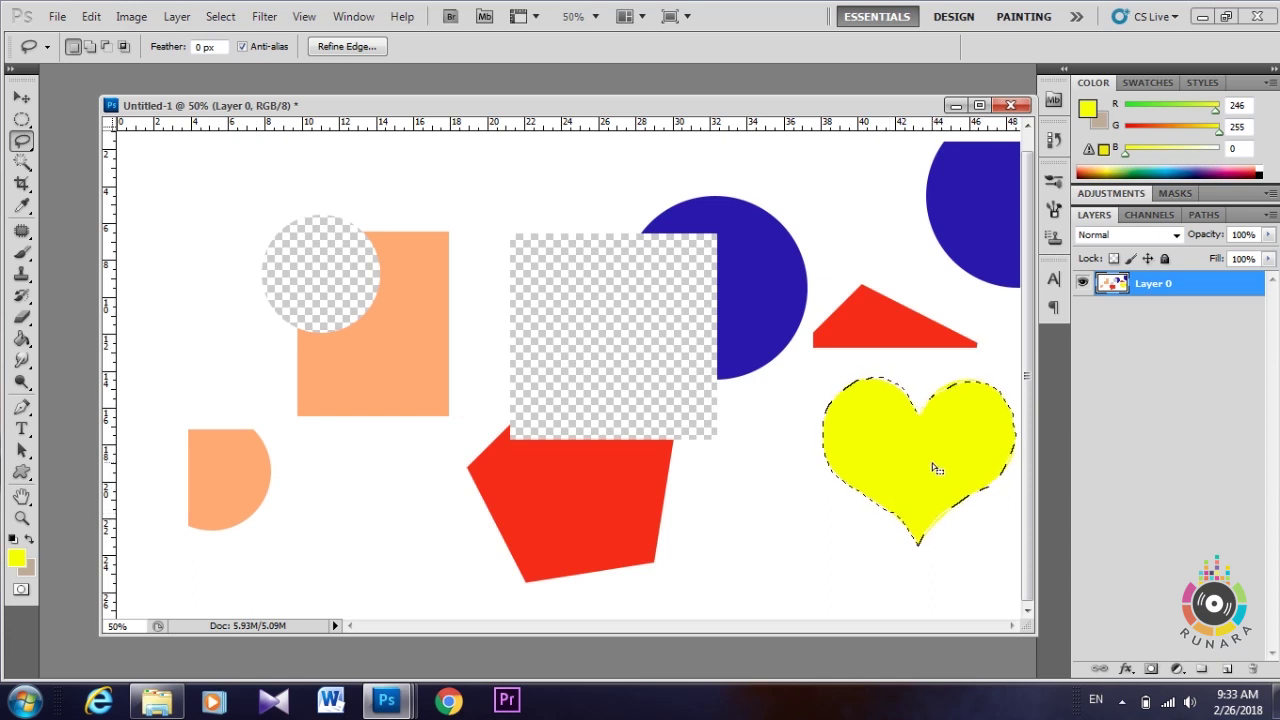
{"action": "key", "text": "v"}
{"action": "left_click_drag", "start_coordinate": [905, 468], "coordinate": [775, 553]}
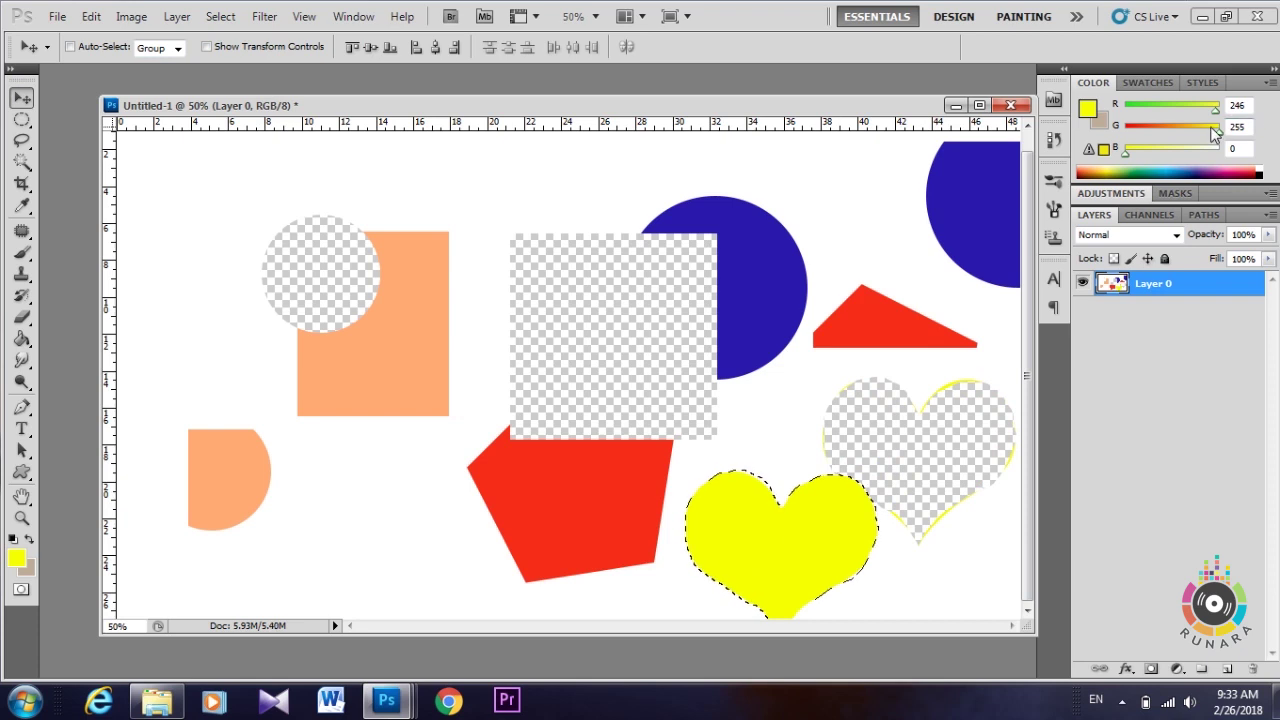
{"action": "key", "text": "ctrl+d"}
{"action": "left_click", "coordinate": [22, 141]}
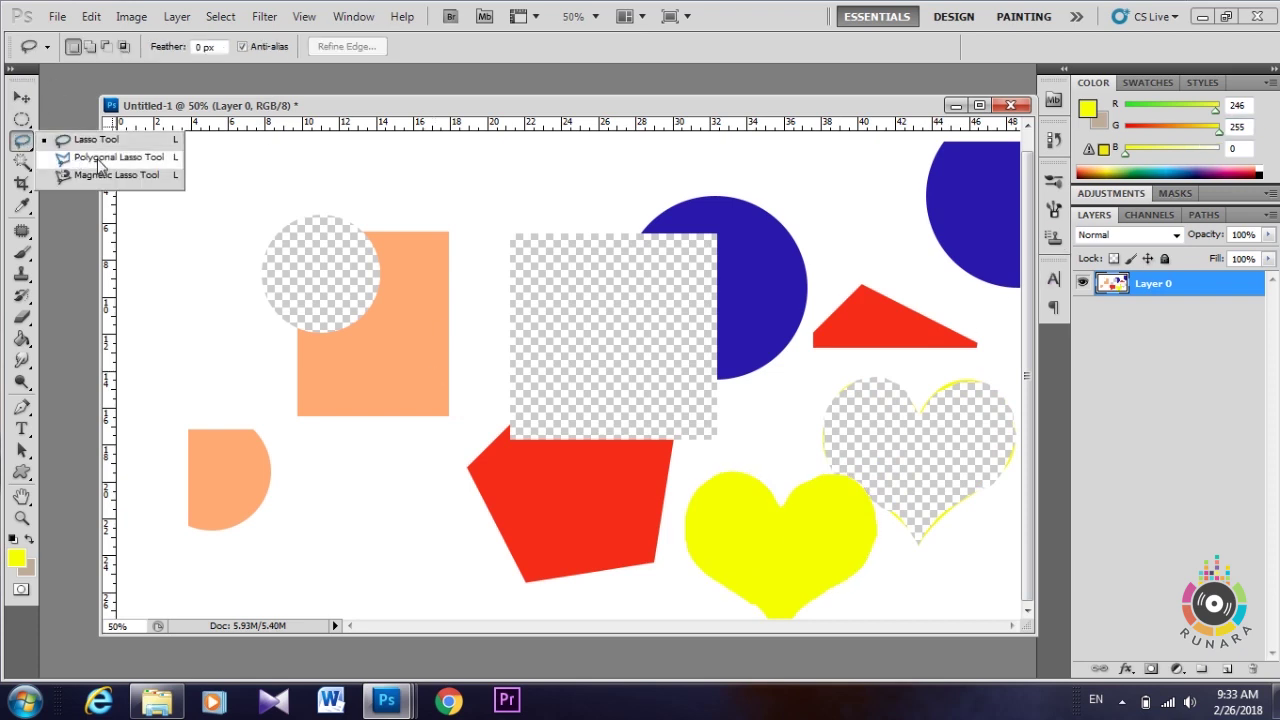
Step: Choose the Polygonal Lasso Tool and try zooming the canvas in and out
{"action": "left_click", "coordinate": [101, 167]}
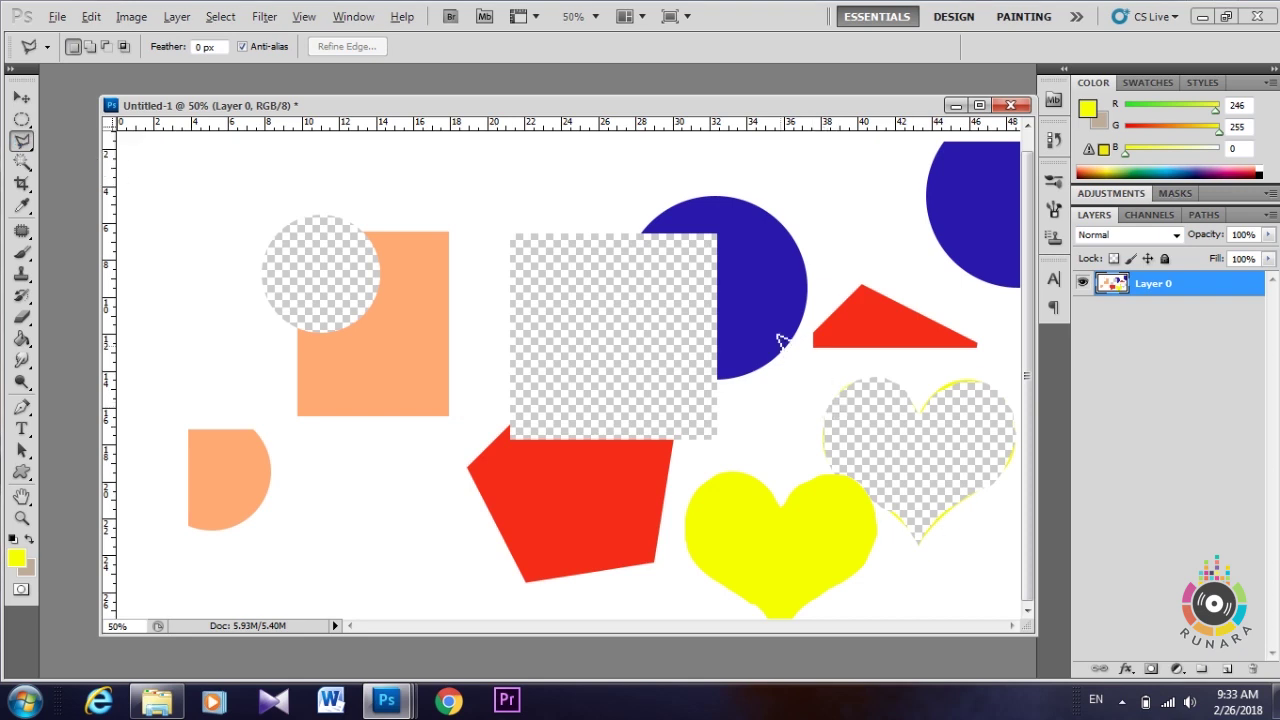
{"action": "scroll", "coordinate": [780, 340], "scroll_direction": "up", "scroll_amount": 2}
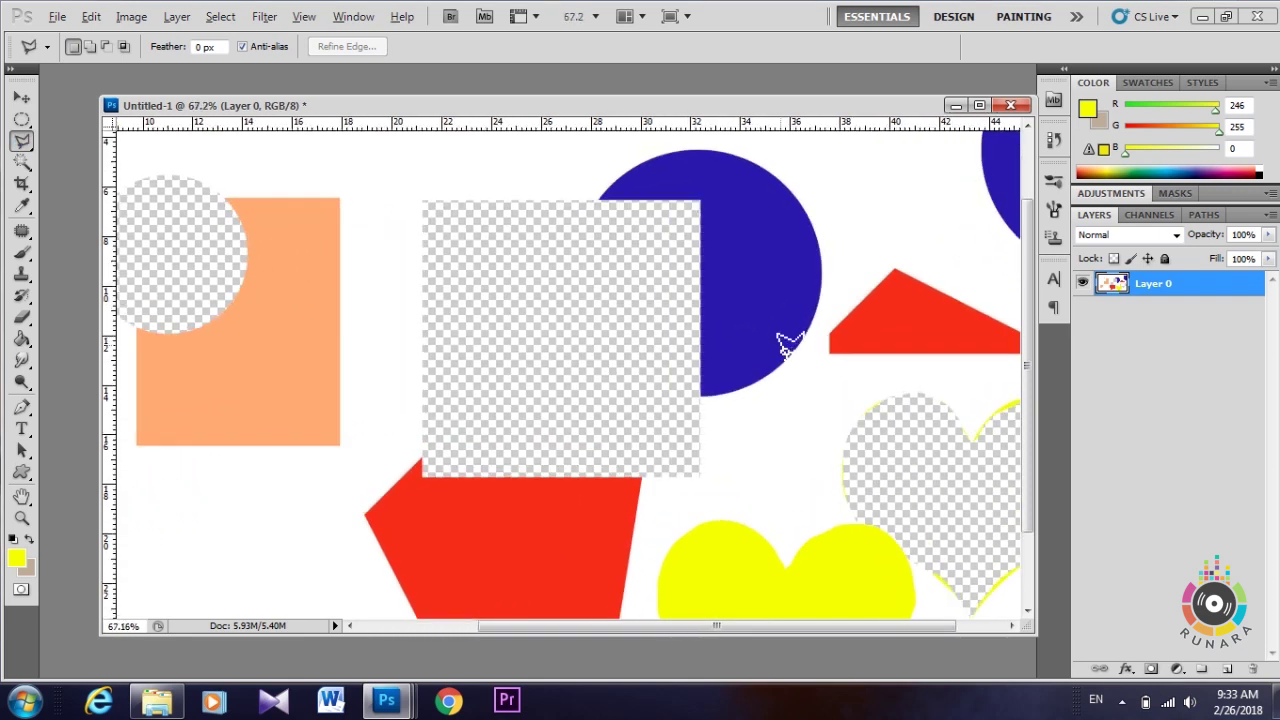
{"action": "scroll", "coordinate": [785, 342], "scroll_direction": "down", "scroll_amount": 1}
{"action": "scroll", "coordinate": [785, 342], "scroll_direction": "down", "scroll_amount": 1}
{"action": "scroll", "coordinate": [785, 342], "scroll_direction": "down", "scroll_amount": 1}
{"action": "scroll", "coordinate": [786, 350], "scroll_direction": "down", "scroll_amount": 1}
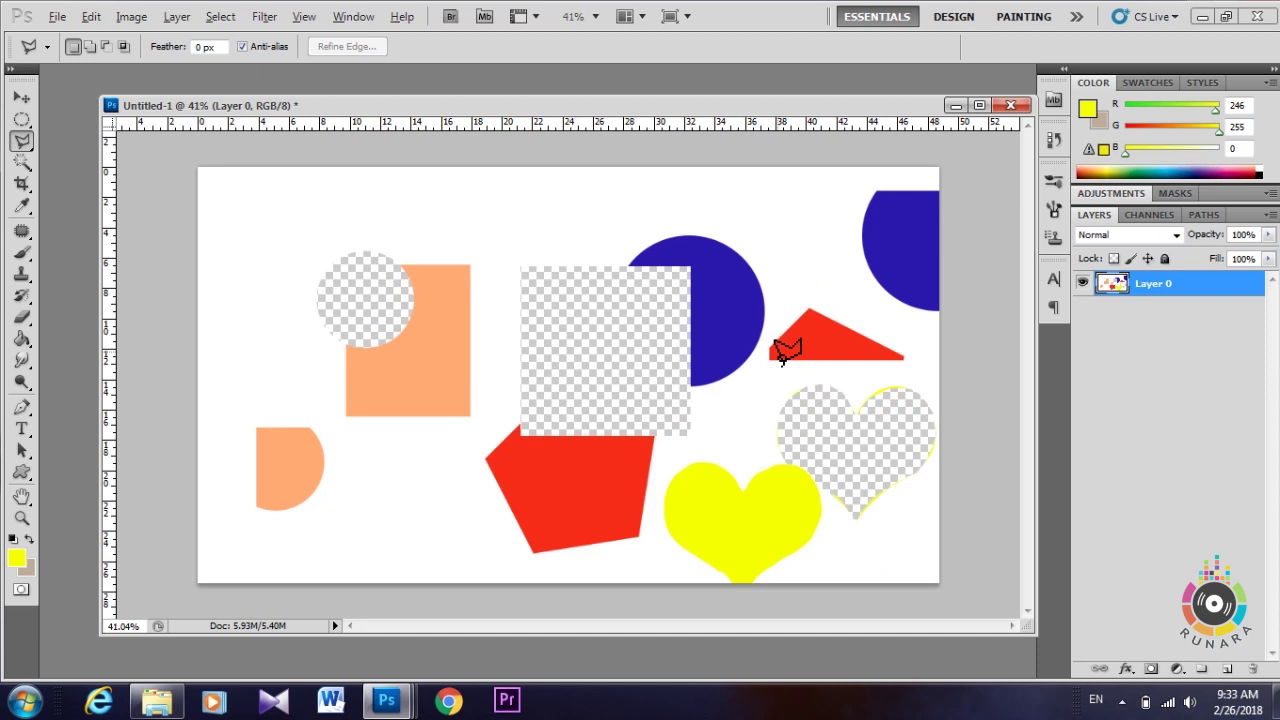
{"action": "scroll", "coordinate": [786, 350], "scroll_direction": "up", "scroll_amount": 1}
{"action": "scroll", "coordinate": [786, 350], "scroll_direction": "up", "scroll_amount": 1}
{"action": "scroll", "coordinate": [783, 354], "scroll_direction": "down", "scroll_amount": 1}
{"action": "scroll", "coordinate": [780, 357], "scroll_direction": "down", "scroll_amount": 1}
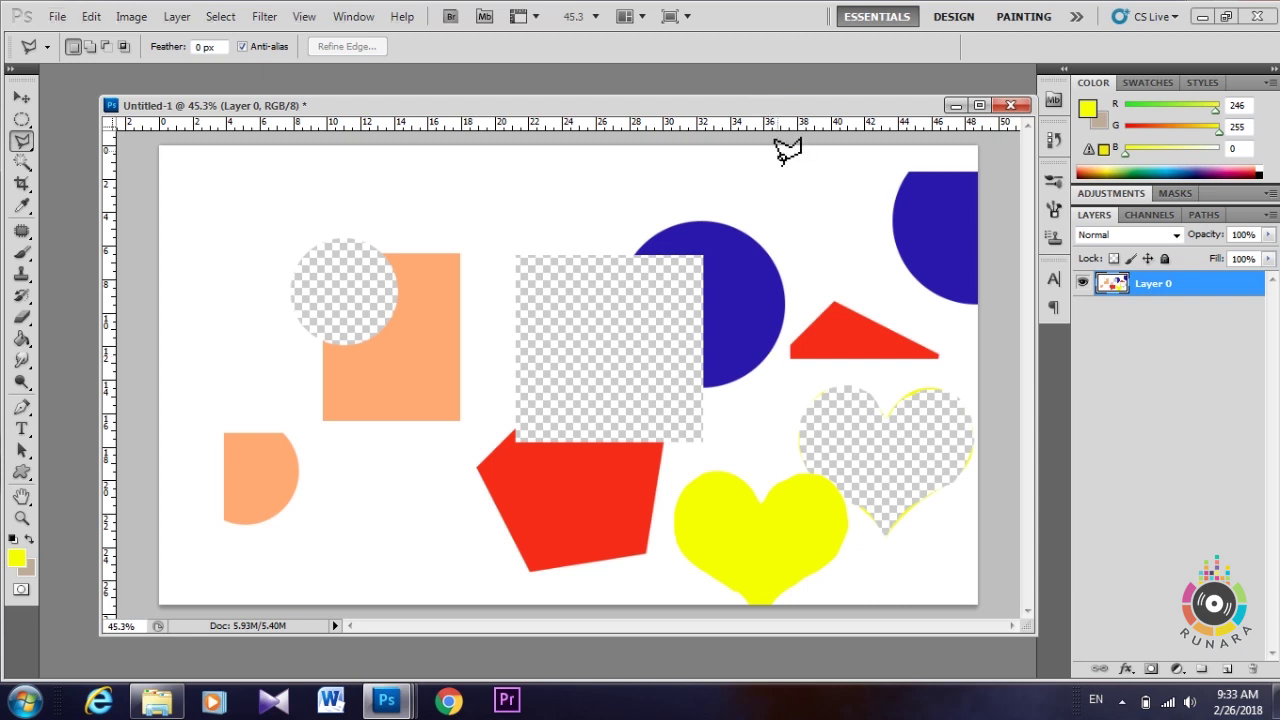
{"action": "key", "text": "ctrl+plus"}
{"action": "key", "text": "ctrl+plus"}
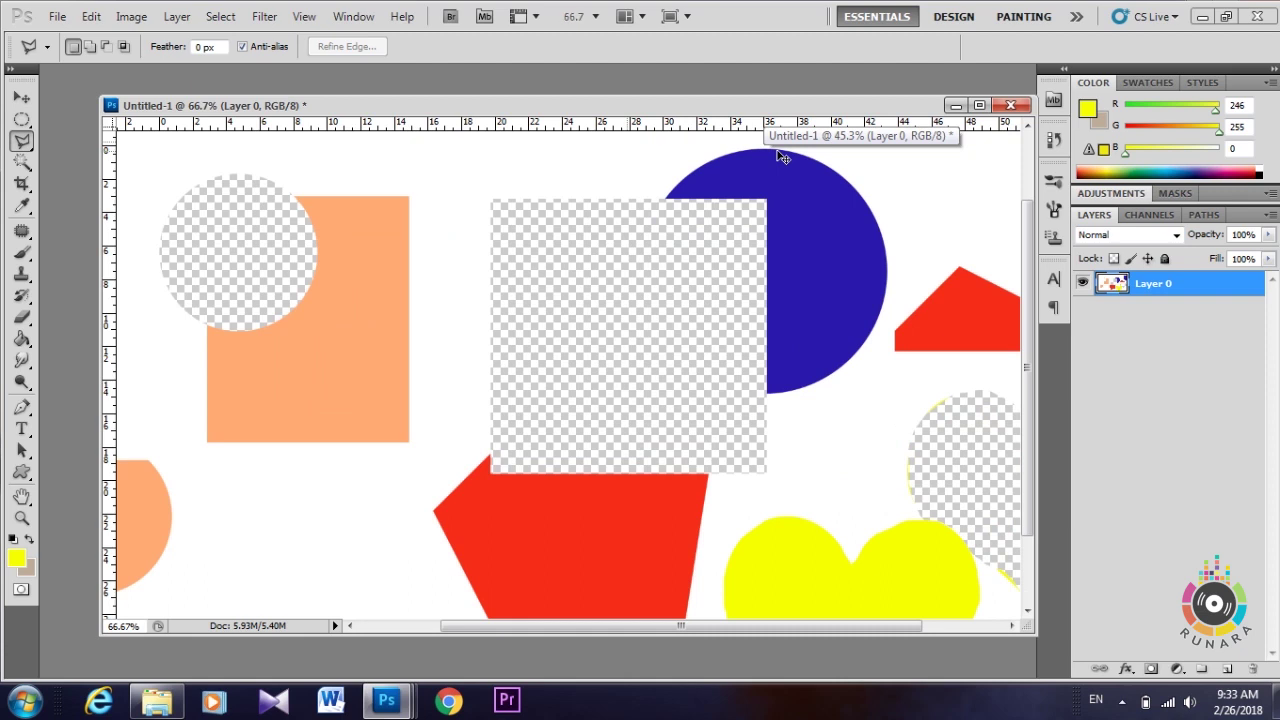
{"action": "key", "text": "ctrl+plus"}
{"action": "key", "text": "ctrl+plus"}
{"action": "key", "text": "ctrl+plus"}
{"action": "key", "text": "ctrl+minus"}
{"action": "key", "text": "ctrl+minus"}
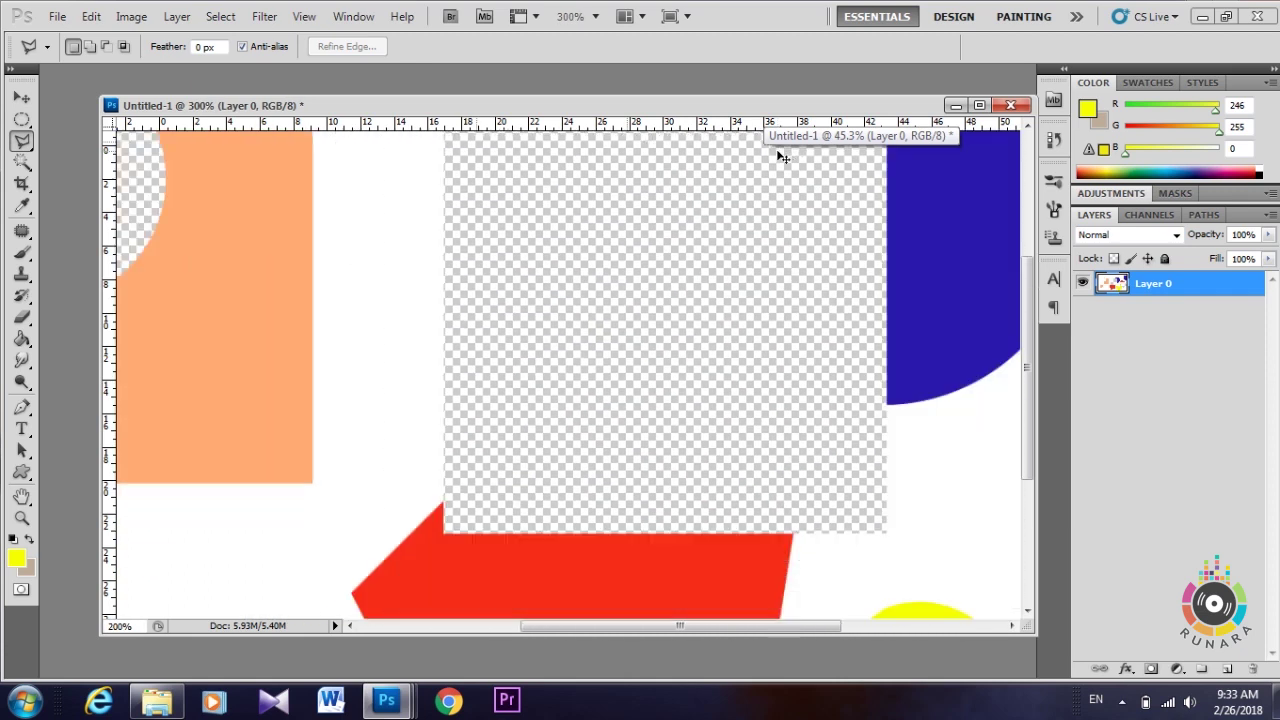
{"action": "key", "text": "ctrl+minus"}
{"action": "key", "text": "ctrl+minus"}
{"action": "key", "text": "ctrl+minus"}
{"action": "key", "text": "ctrl+minus"}
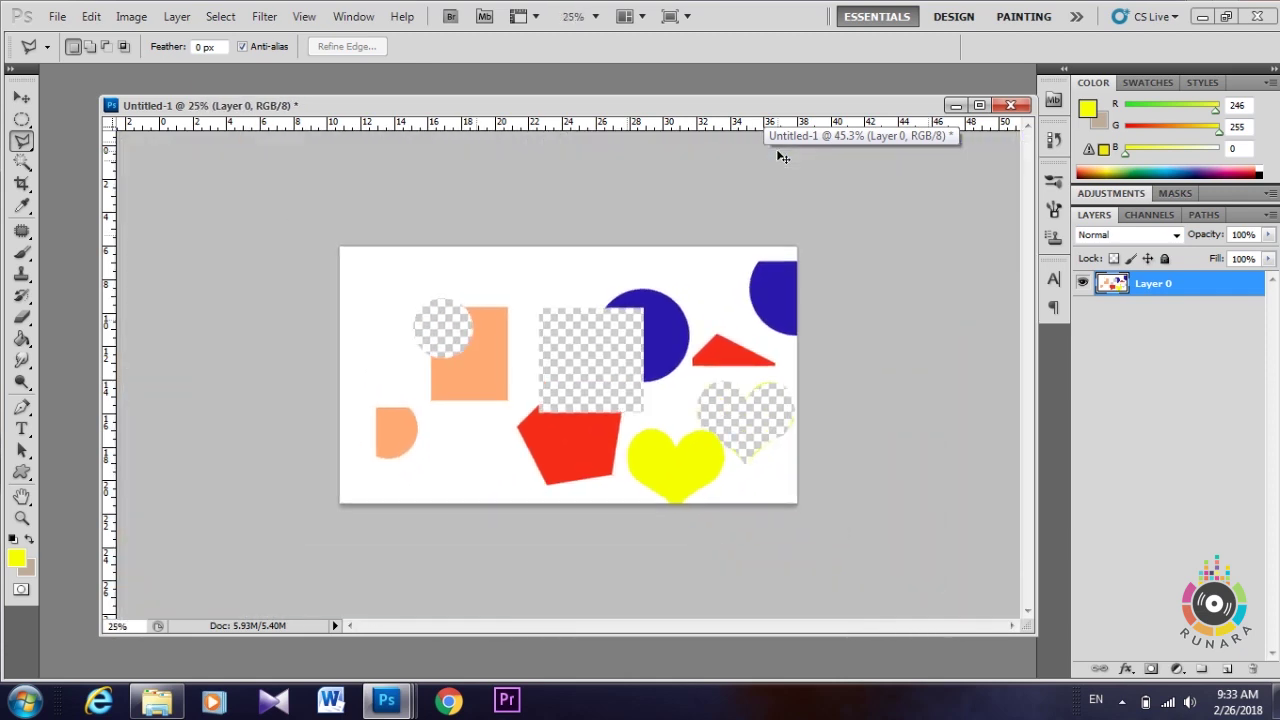
{"action": "key", "text": "ctrl+plus"}
{"action": "key", "text": "ctrl+plus"}
{"action": "key", "text": "ctrl+plus"}
{"action": "key", "text": "ctrl+minus"}
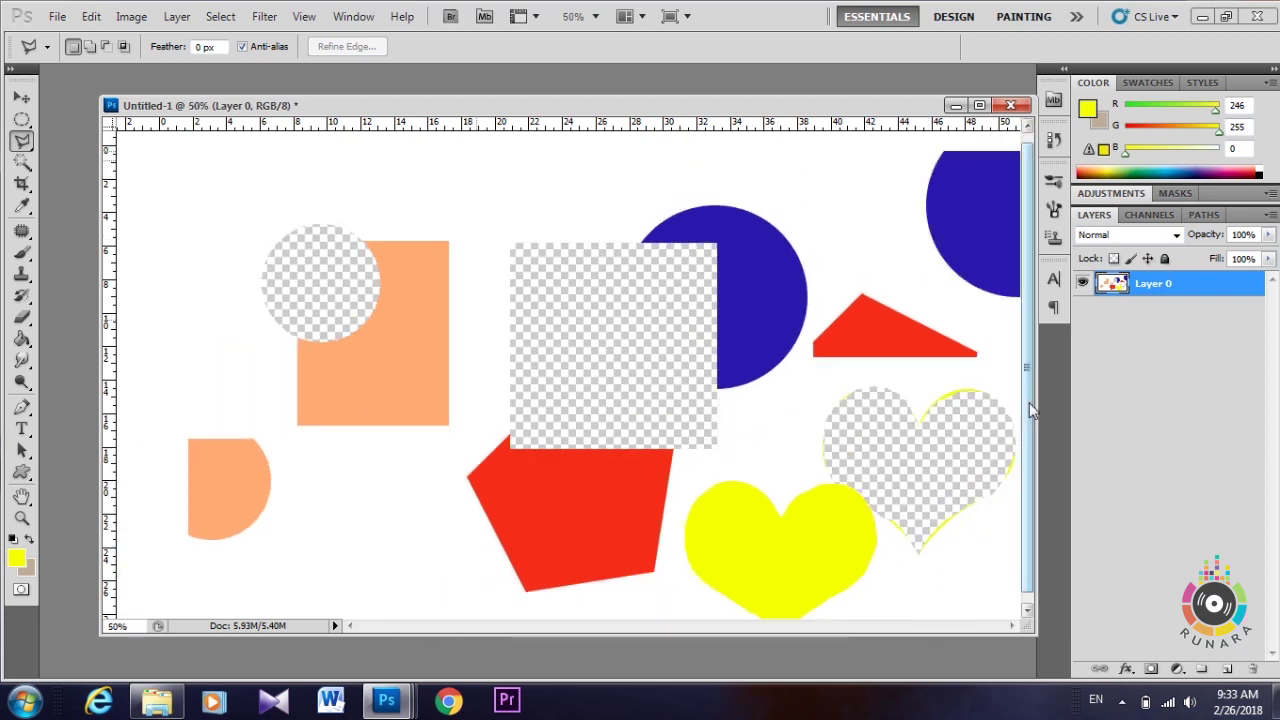
Step: Zoom in on the blue circle and begin the outline along its right edge
{"action": "scroll", "coordinate": [1029, 402], "scroll_direction": "up", "scroll_amount": 2}
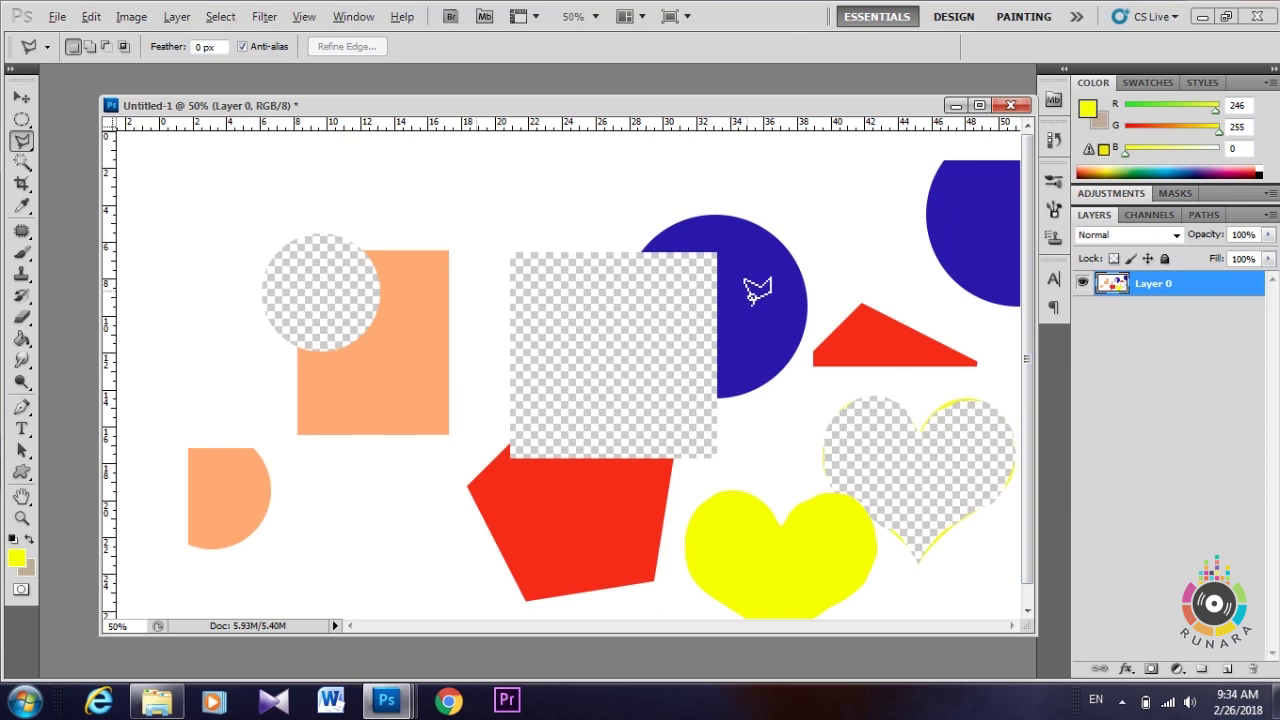
{"action": "scroll", "coordinate": [757, 289], "scroll_direction": "down", "scroll_amount": 1}
{"action": "scroll", "coordinate": [757, 289], "scroll_direction": "up", "scroll_amount": 2}
{"action": "scroll", "coordinate": [757, 289], "scroll_direction": "up", "scroll_amount": 1}
{"action": "scroll", "coordinate": [755, 282], "scroll_direction": "up", "scroll_amount": 2}
{"action": "scroll", "coordinate": [755, 282], "scroll_direction": "down", "scroll_amount": 2}
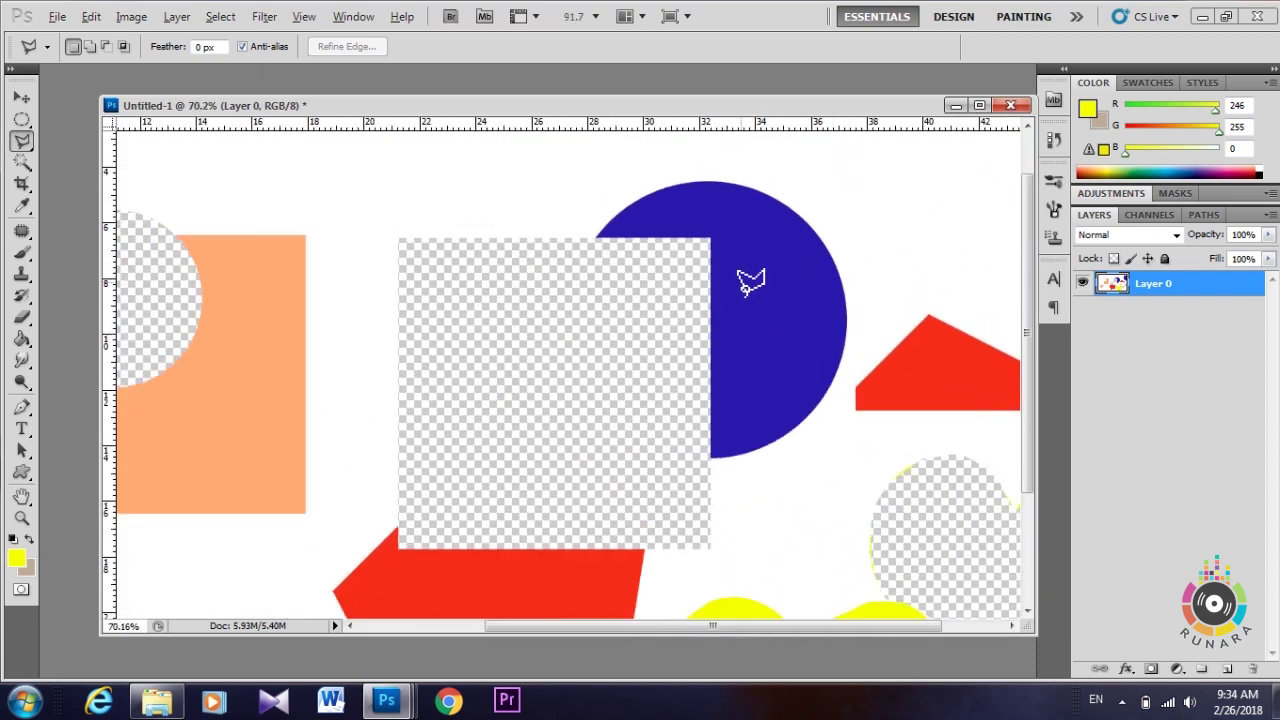
{"action": "scroll", "coordinate": [752, 280], "scroll_direction": "down", "scroll_amount": 1}
{"action": "scroll", "coordinate": [752, 280], "scroll_direction": "up", "scroll_amount": 1}
{"action": "scroll", "coordinate": [750, 283], "scroll_direction": "up", "scroll_amount": 3}
{"action": "scroll", "coordinate": [750, 283], "scroll_direction": "down", "scroll_amount": 2}
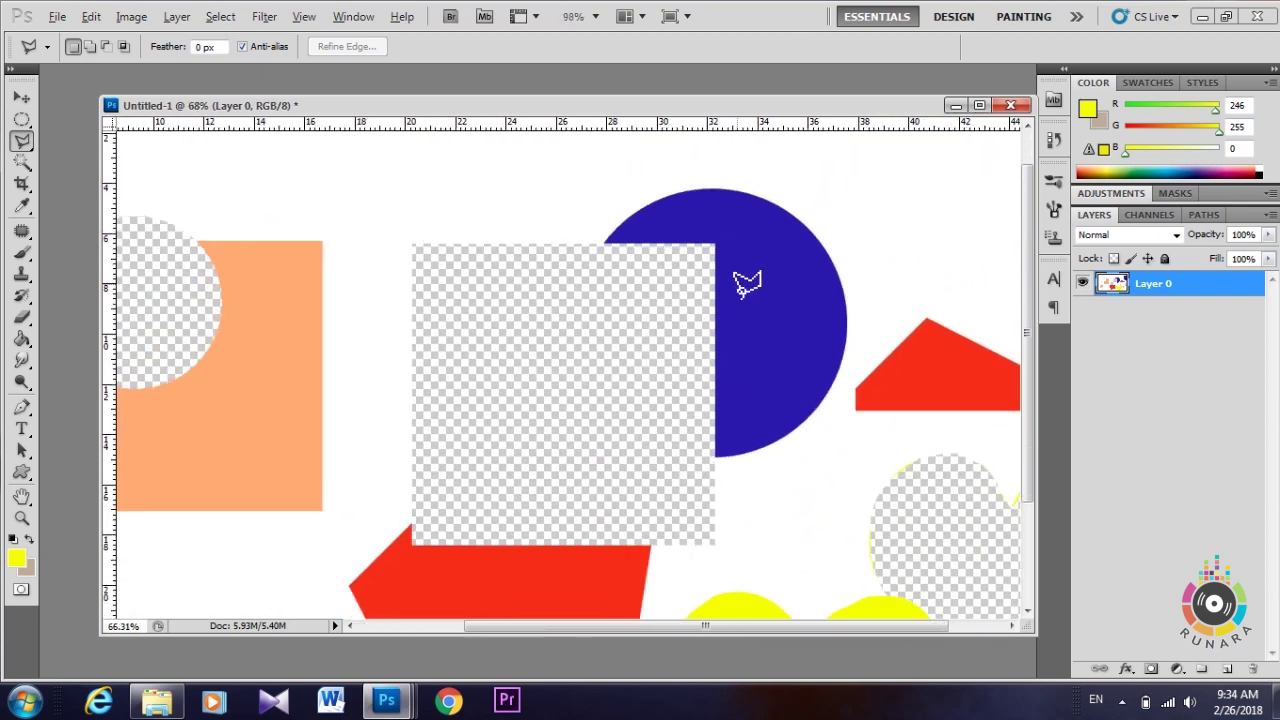
{"action": "scroll", "coordinate": [737, 280], "scroll_direction": "down", "scroll_amount": 1}
{"action": "scroll", "coordinate": [737, 280], "scroll_direction": "up", "scroll_amount": 3}
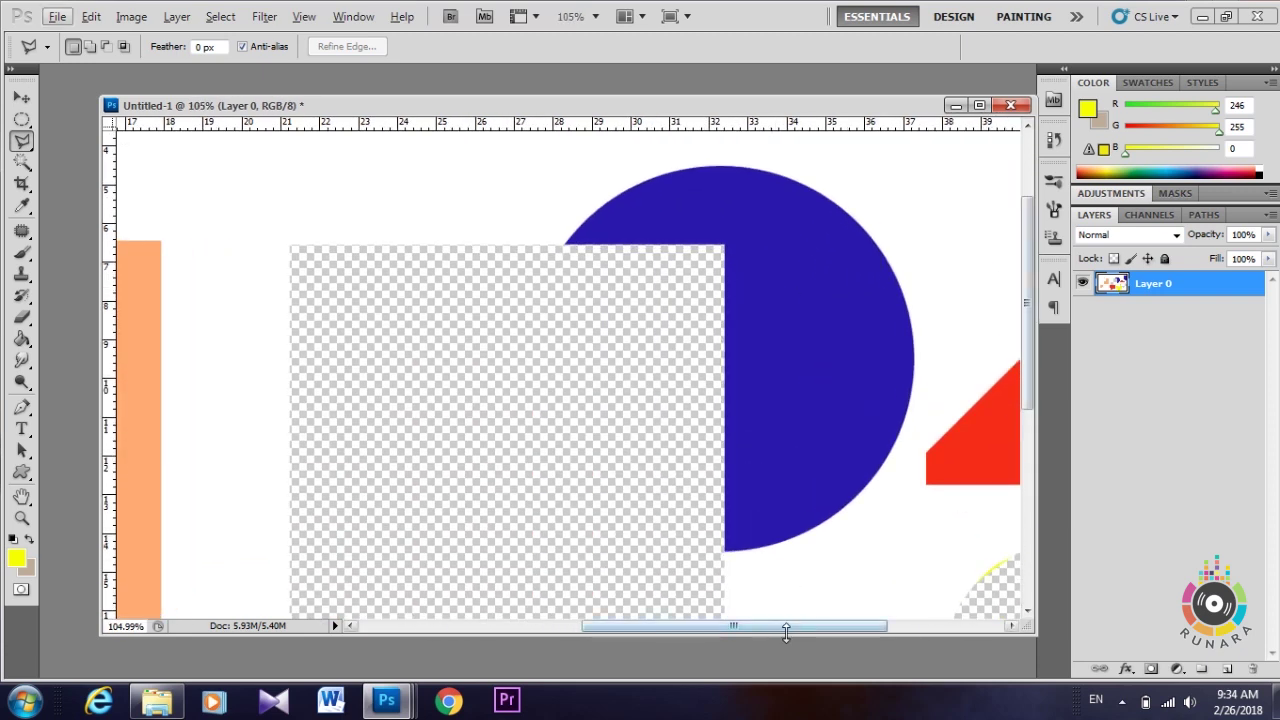
{"action": "left_click_drag", "start_coordinate": [791, 623], "coordinate": [845, 623]}
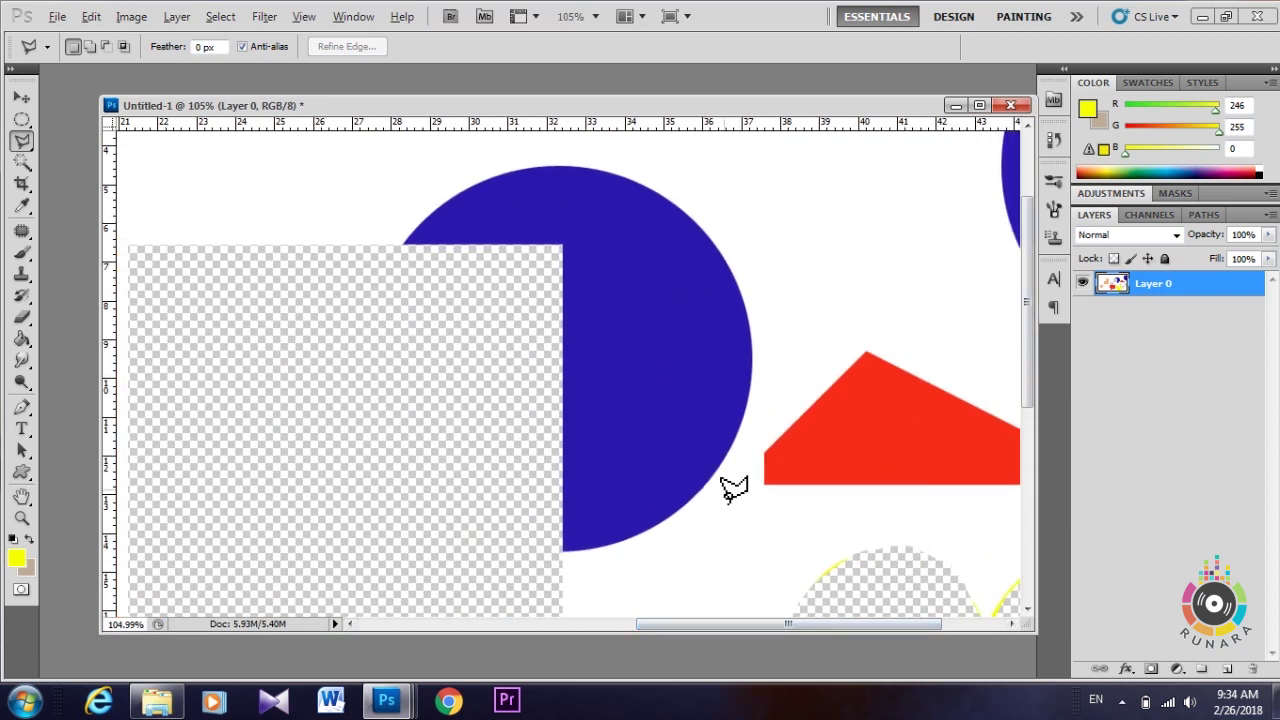
{"action": "scroll", "coordinate": [700, 478], "scroll_direction": "up", "scroll_amount": 2}
{"action": "scroll", "coordinate": [698, 480], "scroll_direction": "up", "scroll_amount": 1}
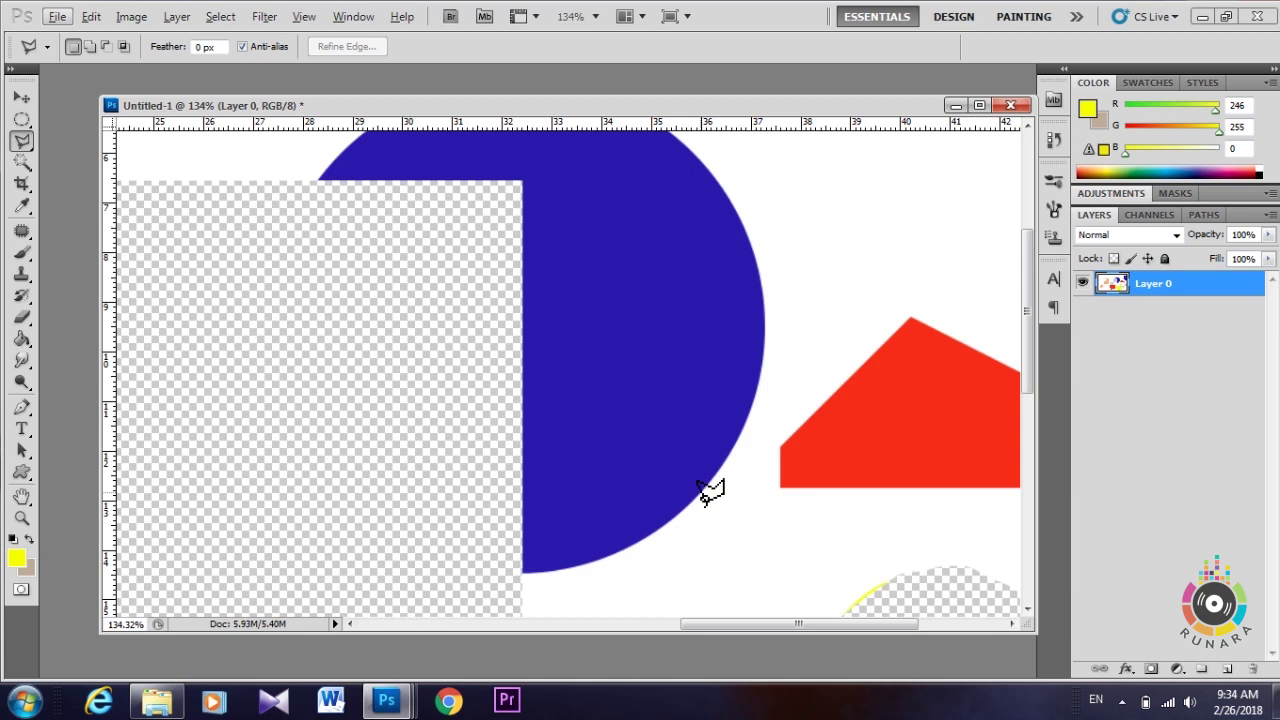
{"action": "key", "text": "alt"}
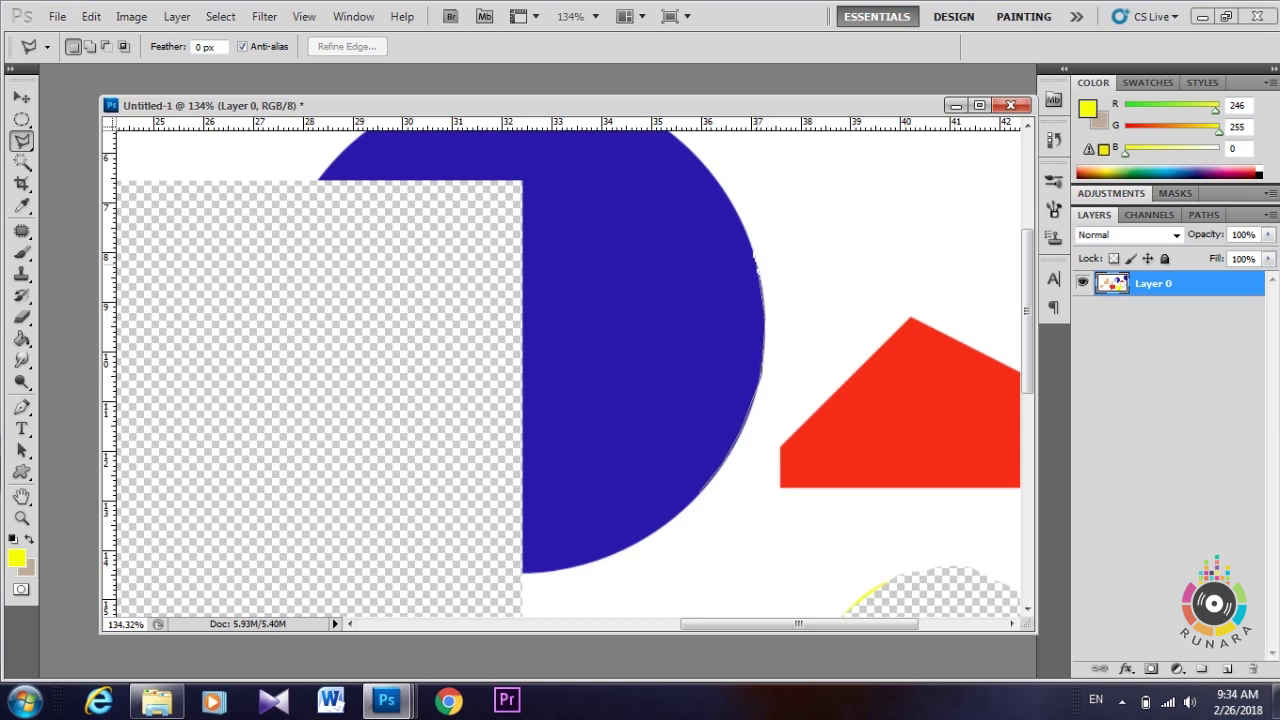
{"action": "scroll", "coordinate": [757, 258], "scroll_direction": "up", "scroll_amount": 3}
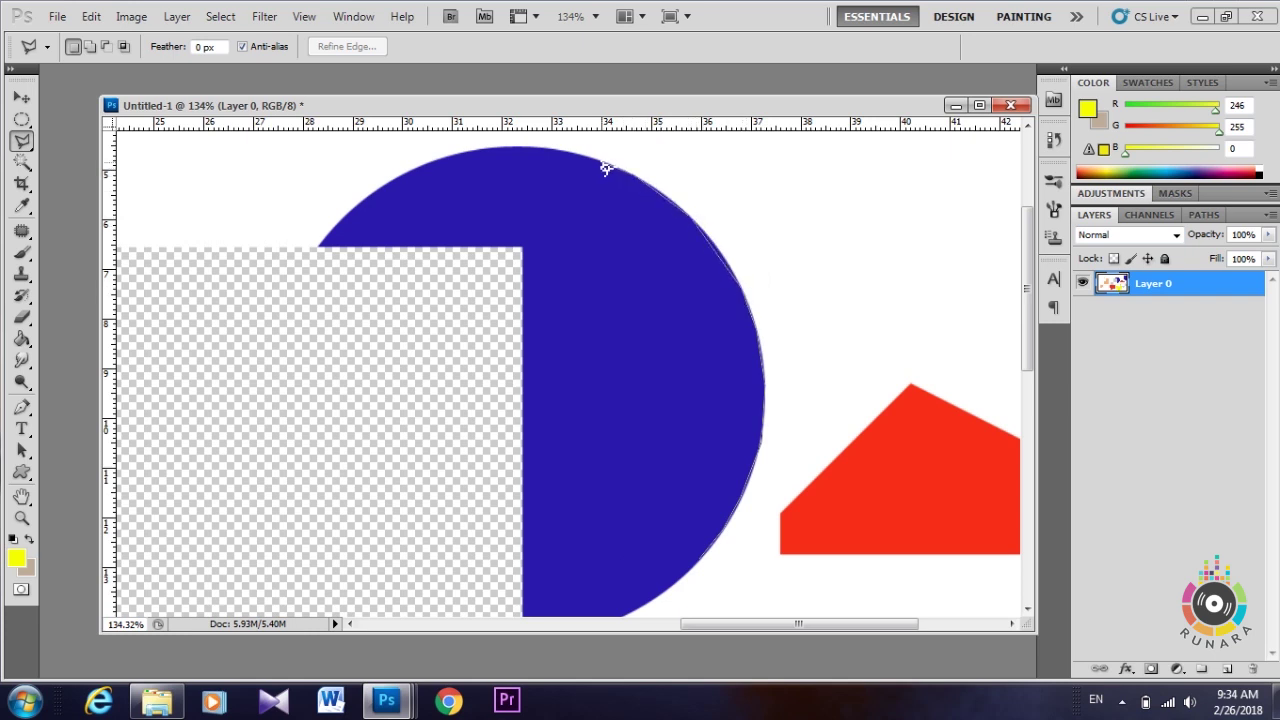
Step: Add corners down the blue circle's edge and close the slice selection
{"action": "left_click", "coordinate": [559, 387]}
{"action": "left_click", "coordinate": [579, 493]}
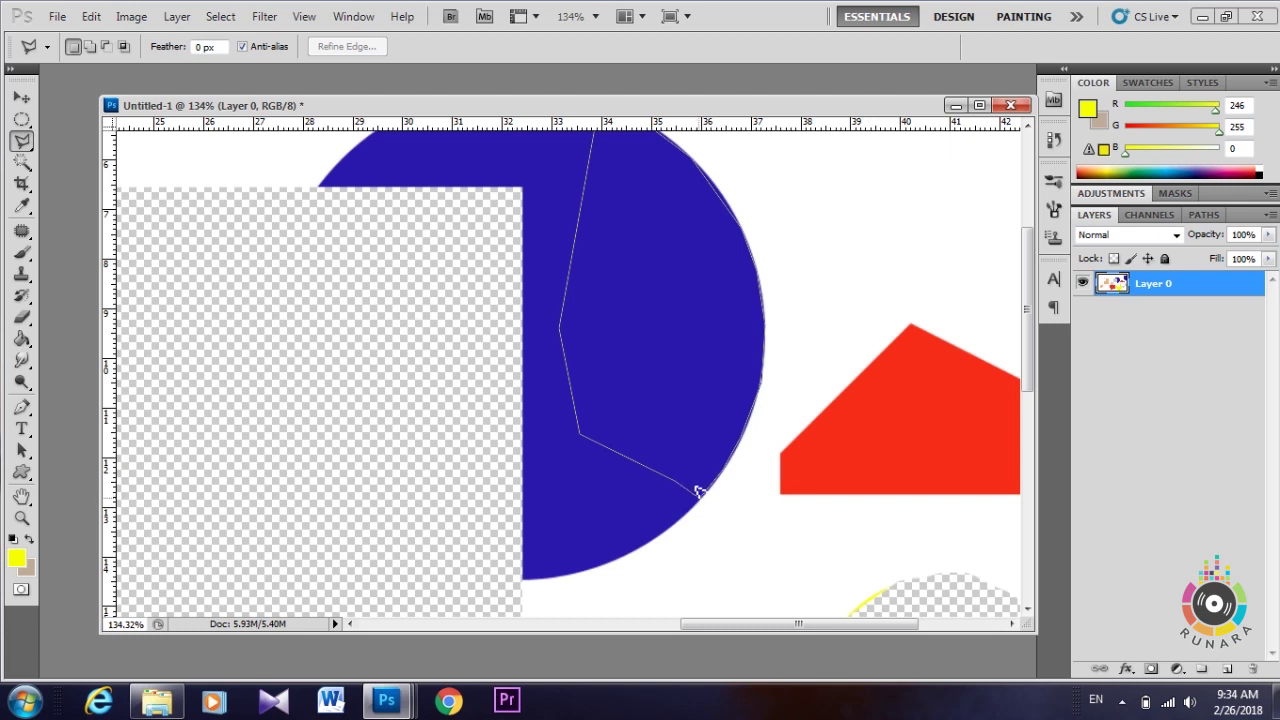
{"action": "left_click", "coordinate": [697, 491]}
{"action": "scroll", "coordinate": [826, 314], "scroll_direction": "down", "scroll_amount": 2}
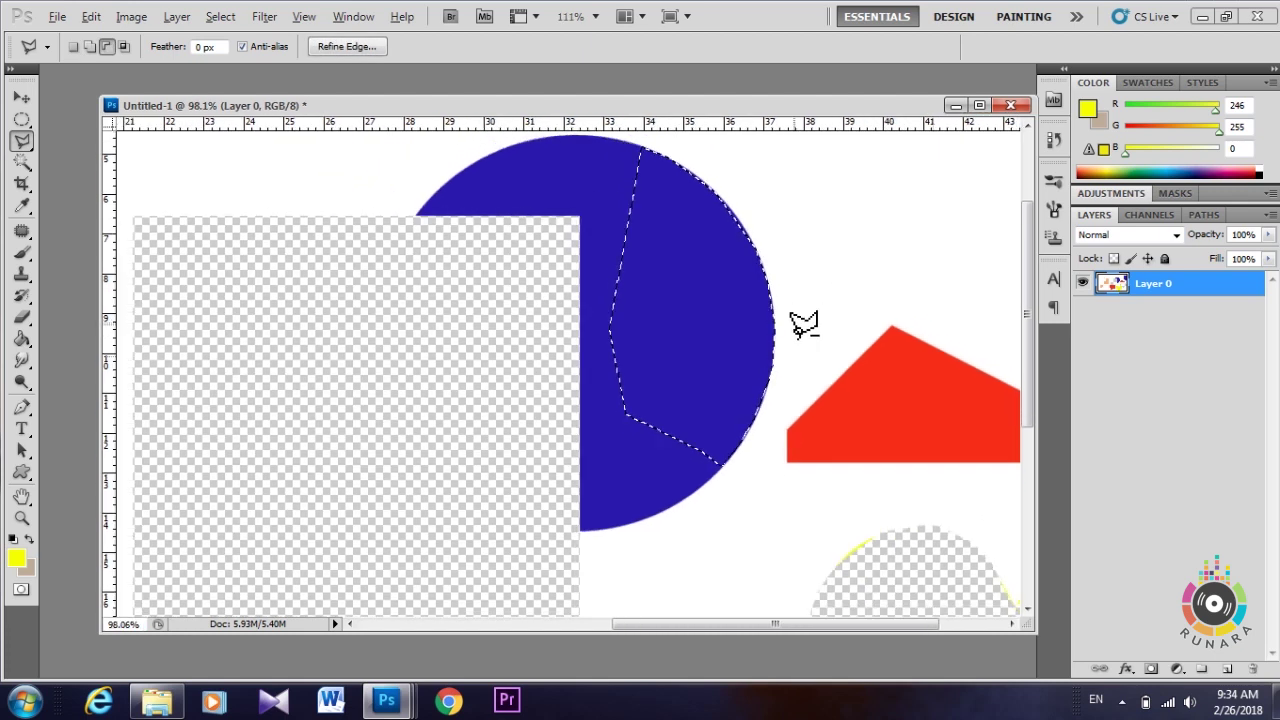
{"action": "scroll", "coordinate": [804, 323], "scroll_direction": "down", "scroll_amount": 2}
{"action": "scroll", "coordinate": [794, 323], "scroll_direction": "down", "scroll_amount": 1}
{"action": "scroll", "coordinate": [794, 323], "scroll_direction": "down", "scroll_amount": 1}
{"action": "scroll", "coordinate": [823, 343], "scroll_direction": "down", "scroll_amount": 1}
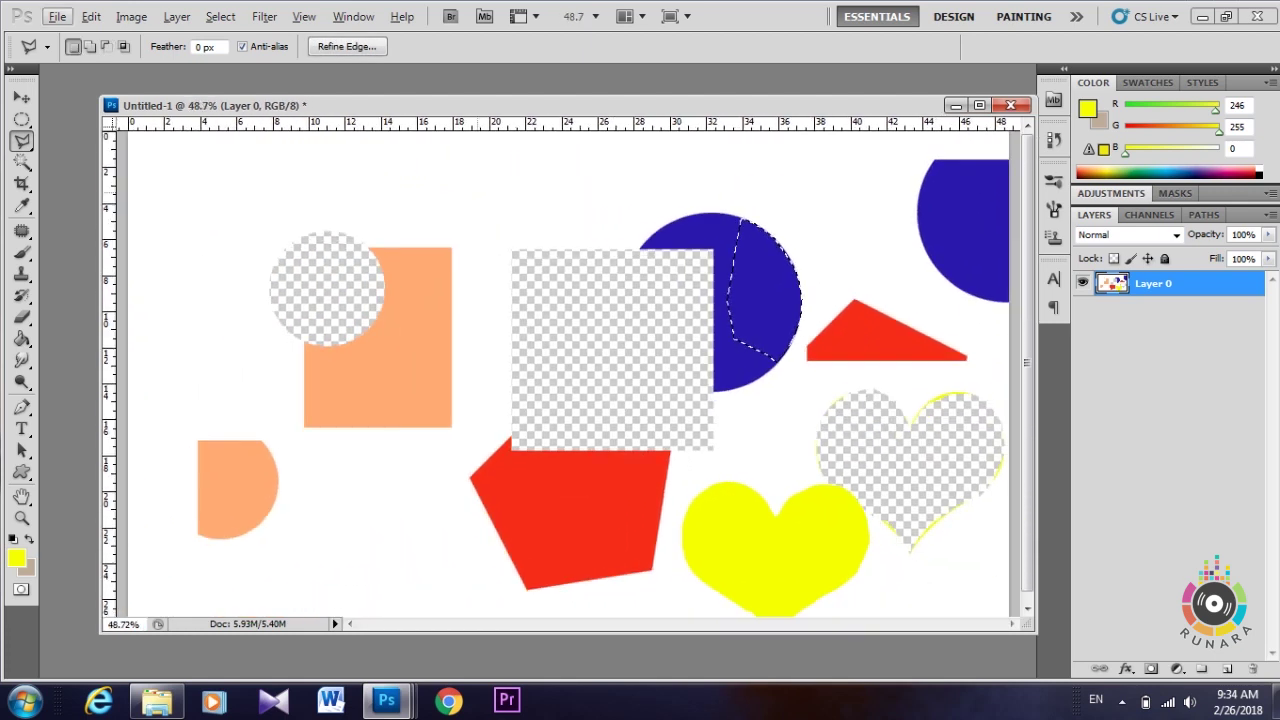
Step: Move the blue slice up-left and deselect it
{"action": "key", "text": "v"}
{"action": "left_click_drag", "start_coordinate": [760, 305], "coordinate": [529, 190]}
{"action": "key", "text": "ctrl+d"}
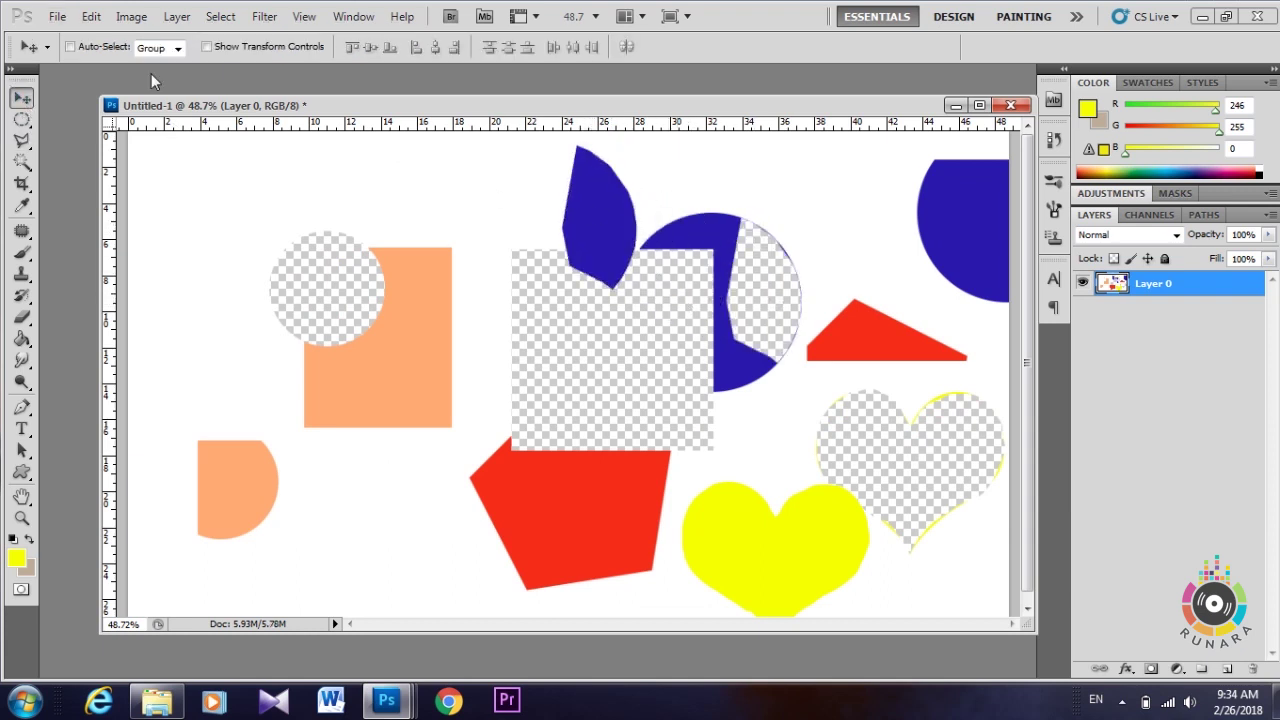
{"action": "left_click", "coordinate": [22, 140]}
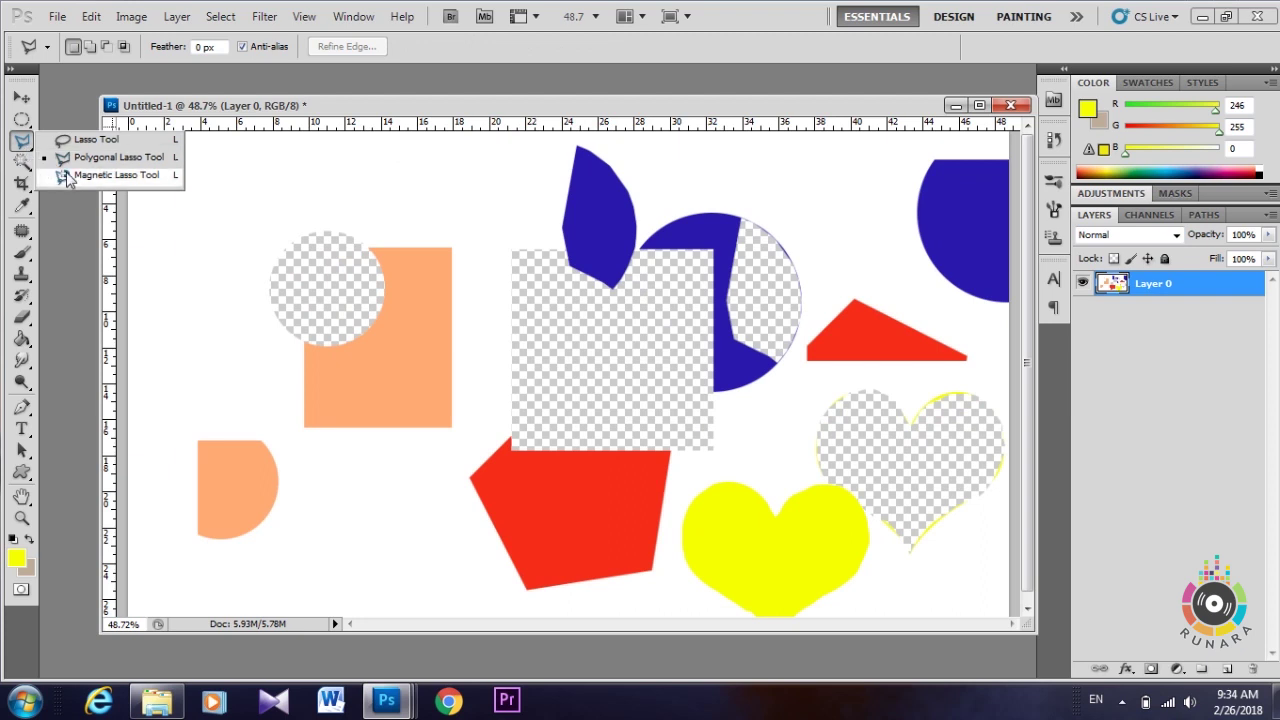
Step: Switch to the Magnetic Lasso and zoom in to trace the notched orange square's edges
{"action": "left_click", "coordinate": [110, 175]}
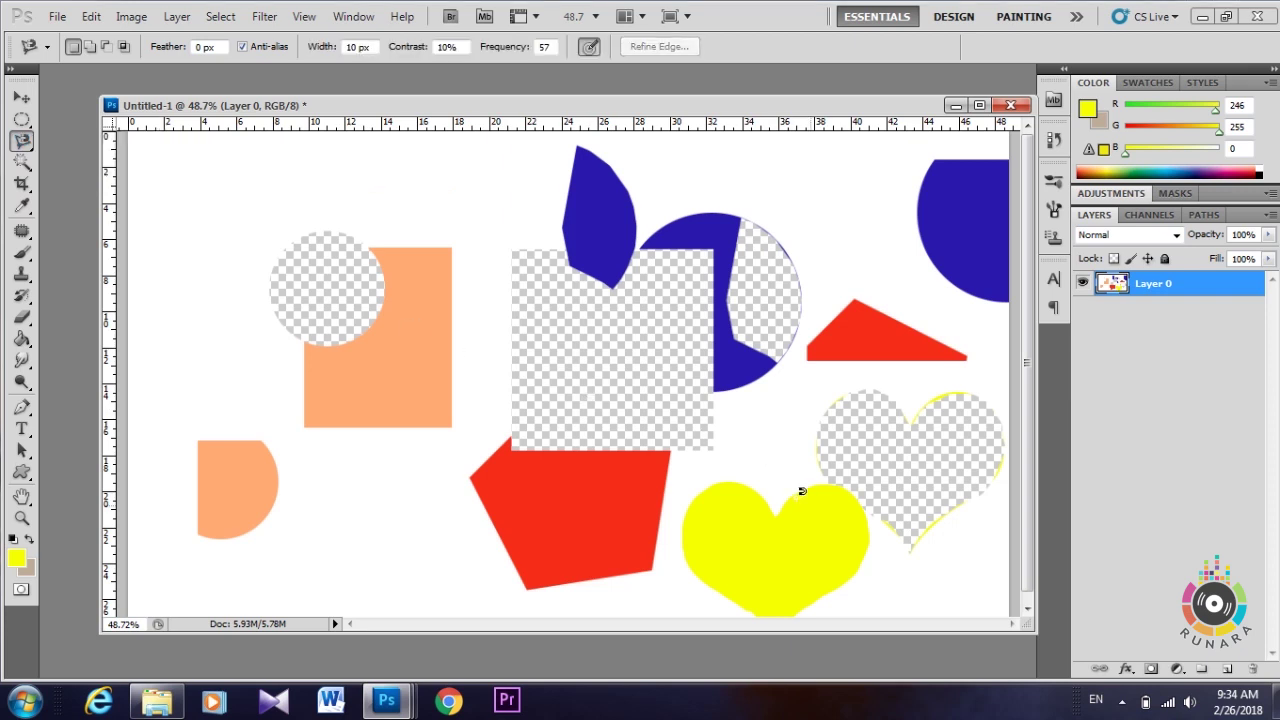
{"action": "scroll", "coordinate": [835, 446], "scroll_direction": "down", "scroll_amount": 1}
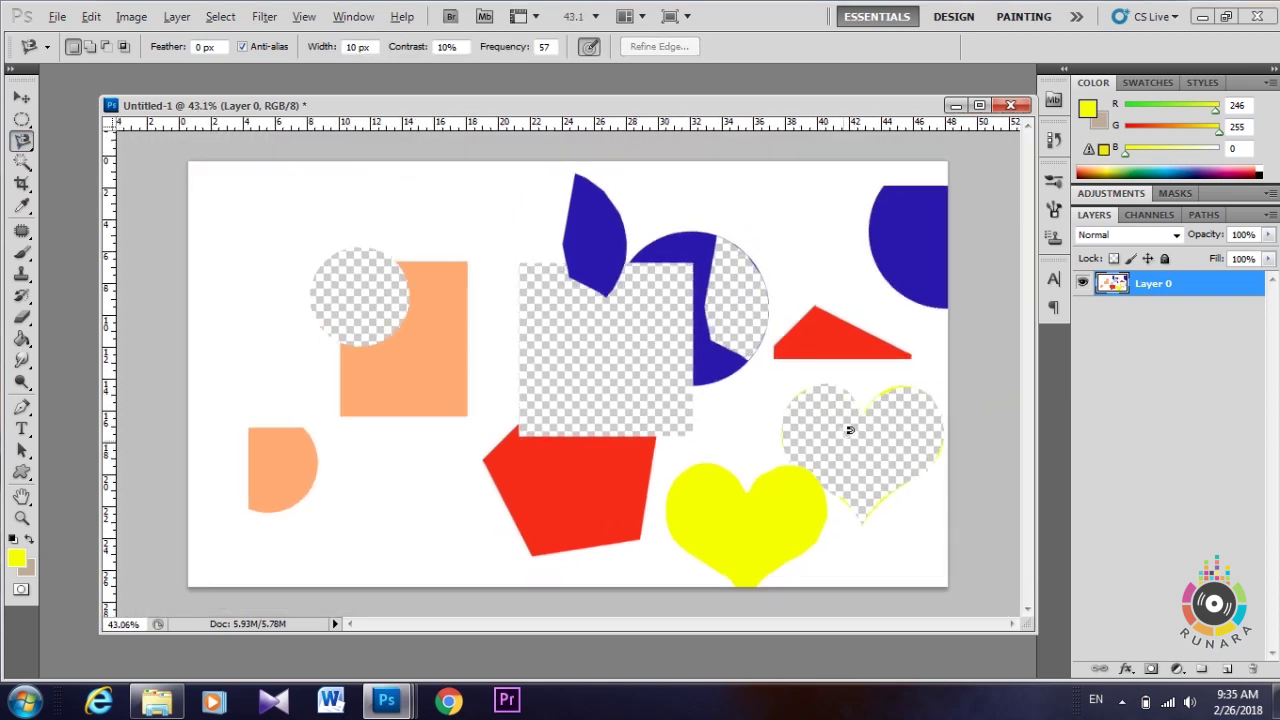
{"action": "scroll", "coordinate": [846, 429], "scroll_direction": "up", "scroll_amount": 2}
{"action": "scroll", "coordinate": [905, 437], "scroll_direction": "up", "scroll_amount": 1}
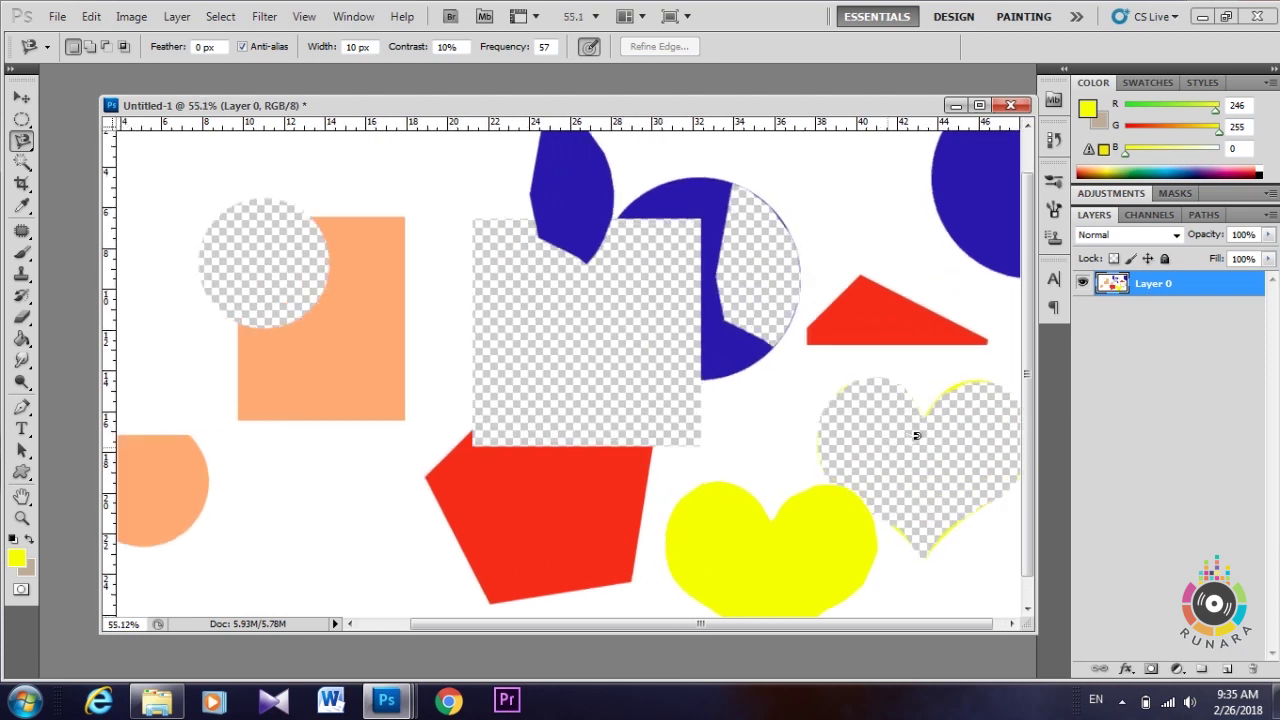
{"action": "scroll", "coordinate": [760, 624], "scroll_direction": "right", "scroll_amount": 1}
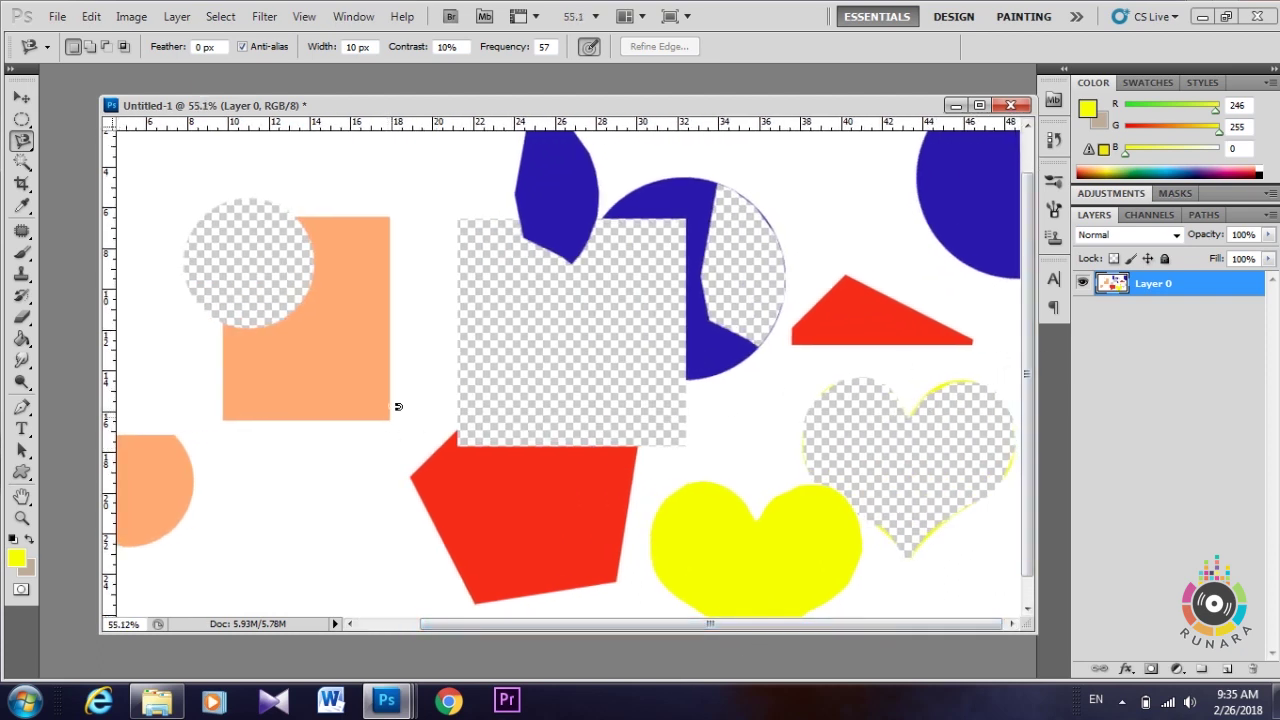
{"action": "scroll", "coordinate": [431, 386], "scroll_direction": "up", "scroll_amount": 2}
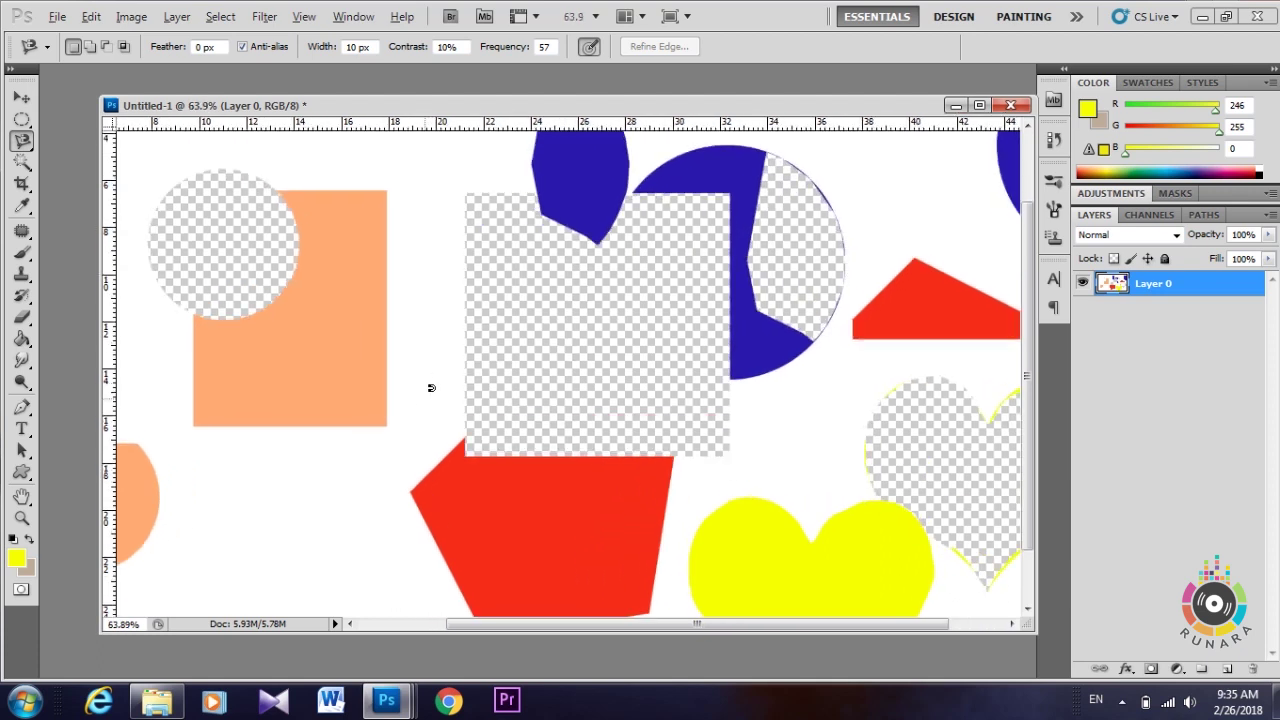
{"action": "scroll", "coordinate": [431, 387], "scroll_direction": "up", "scroll_amount": 1}
{"action": "scroll", "coordinate": [431, 389], "scroll_direction": "up", "scroll_amount": 1}
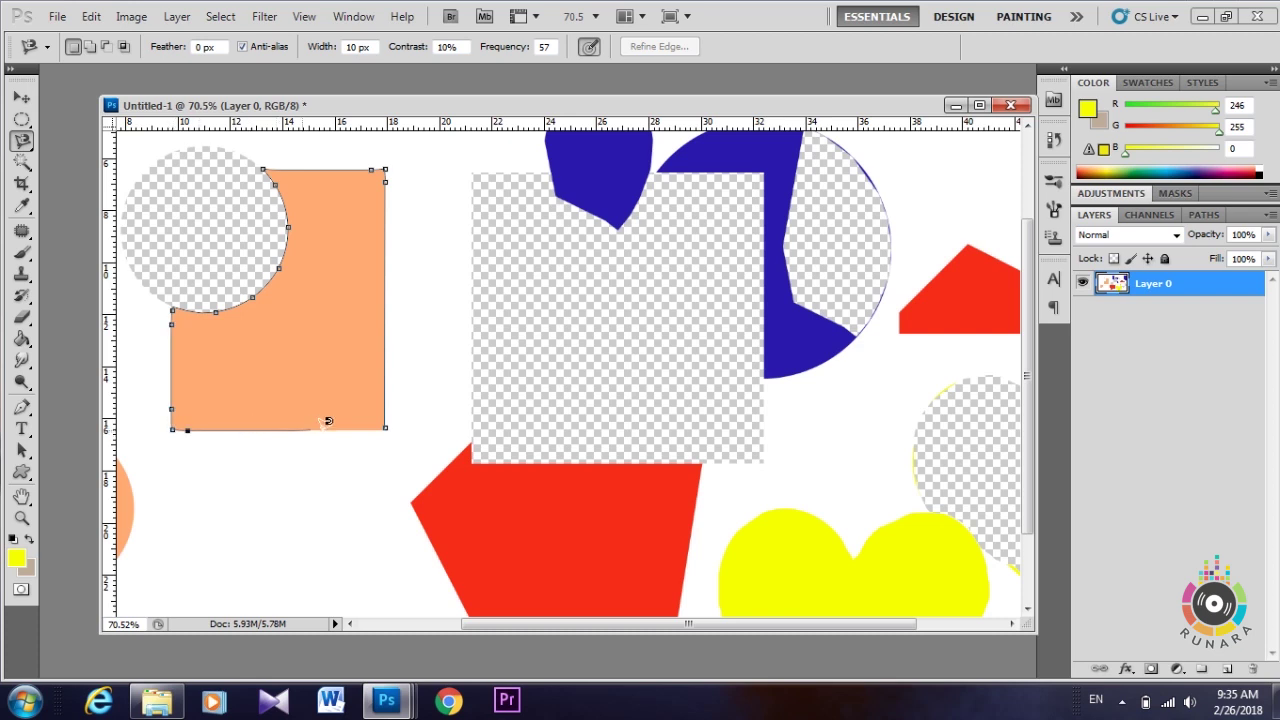
Step: Close the orange shape's outline, drag it down beside the red polygon, and deselect
{"action": "left_click", "coordinate": [390, 418]}
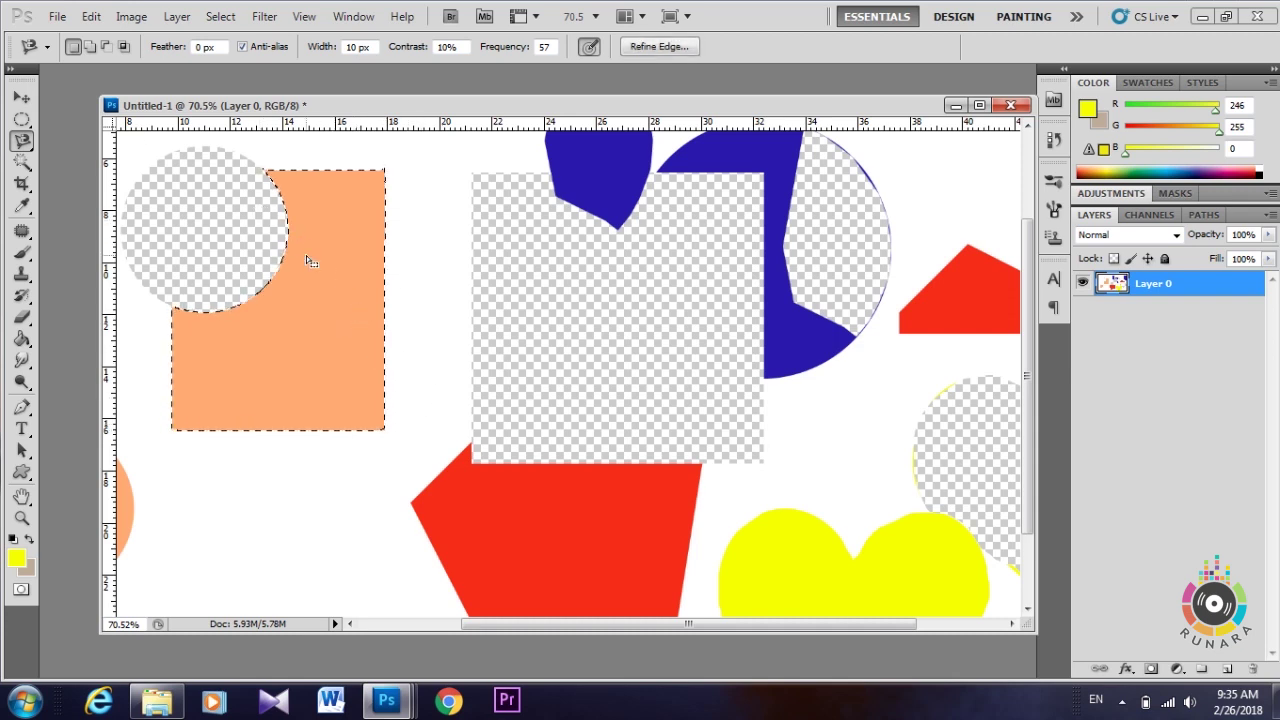
{"action": "left_click", "coordinate": [21, 97]}
{"action": "left_click_drag", "start_coordinate": [552, 390], "coordinate": [359, 480]}
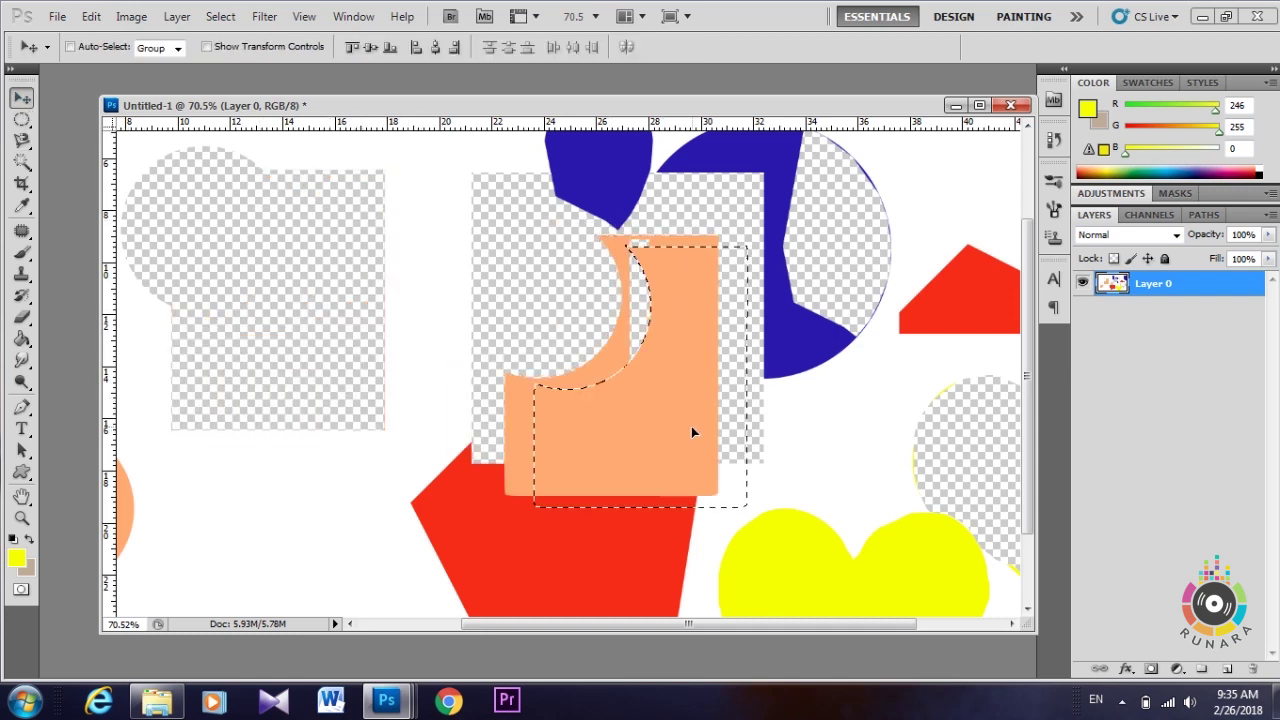
{"action": "scroll", "coordinate": [434, 456], "scroll_direction": "down", "scroll_amount": 3}
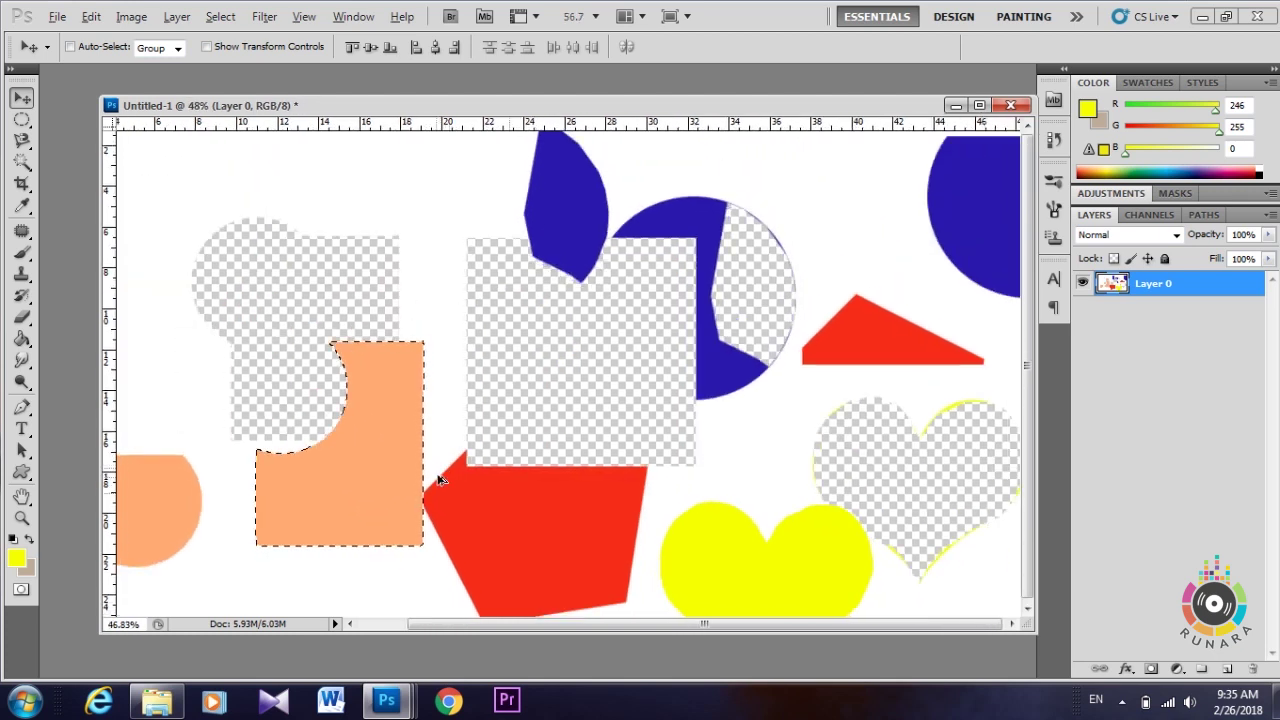
{"action": "scroll", "coordinate": [440, 460], "scroll_direction": "down", "scroll_amount": 3}
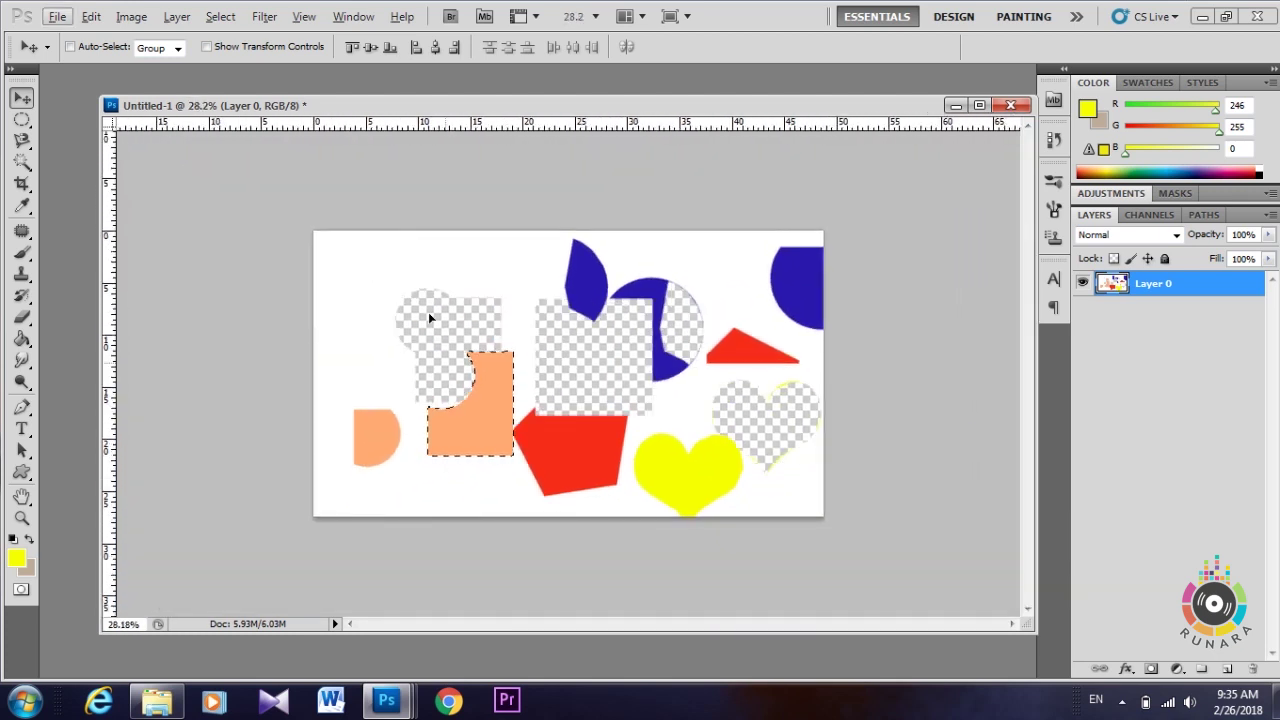
{"action": "key", "text": "ctrl+d"}
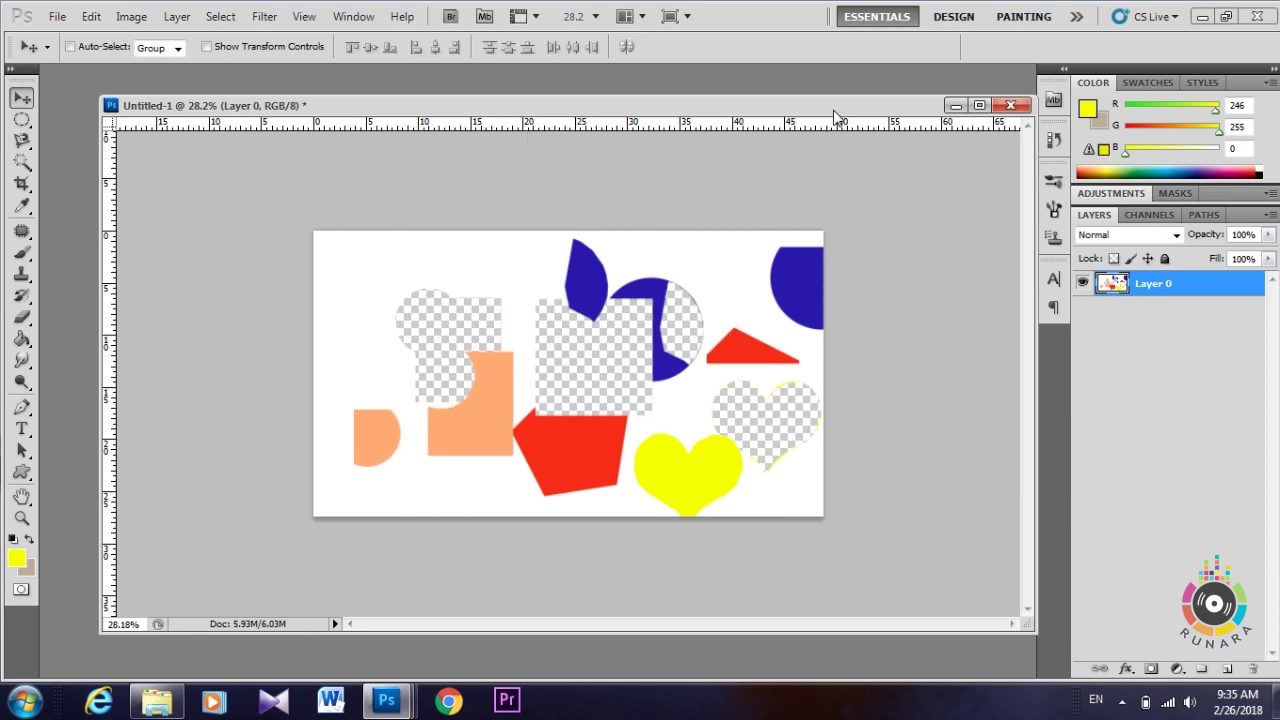
{"action": "left_click_drag", "start_coordinate": [835, 113], "coordinate": [781, 115]}
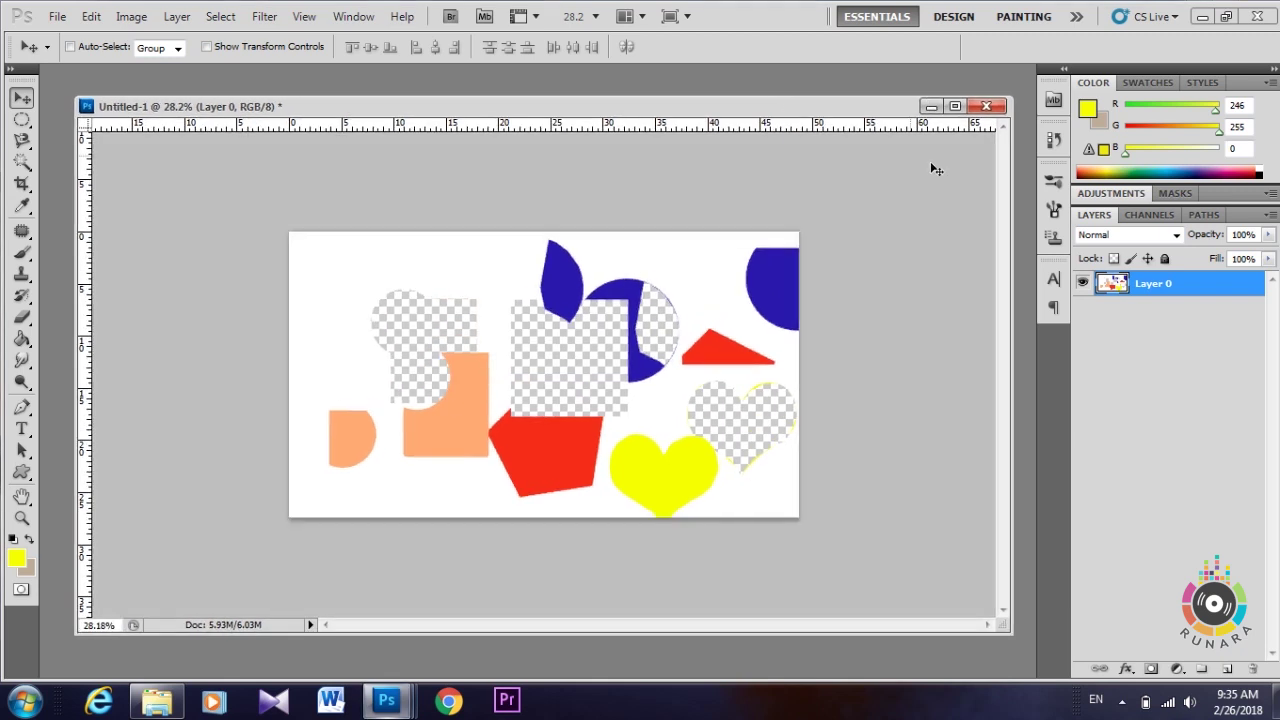
Step: Close Untitled-1 without saving and place the 02end copy reference at upper left
{"action": "left_click", "coordinate": [986, 106]}
{"action": "left_click", "coordinate": [645, 277]}
{"action": "mouse_move", "coordinate": [386, 700]}
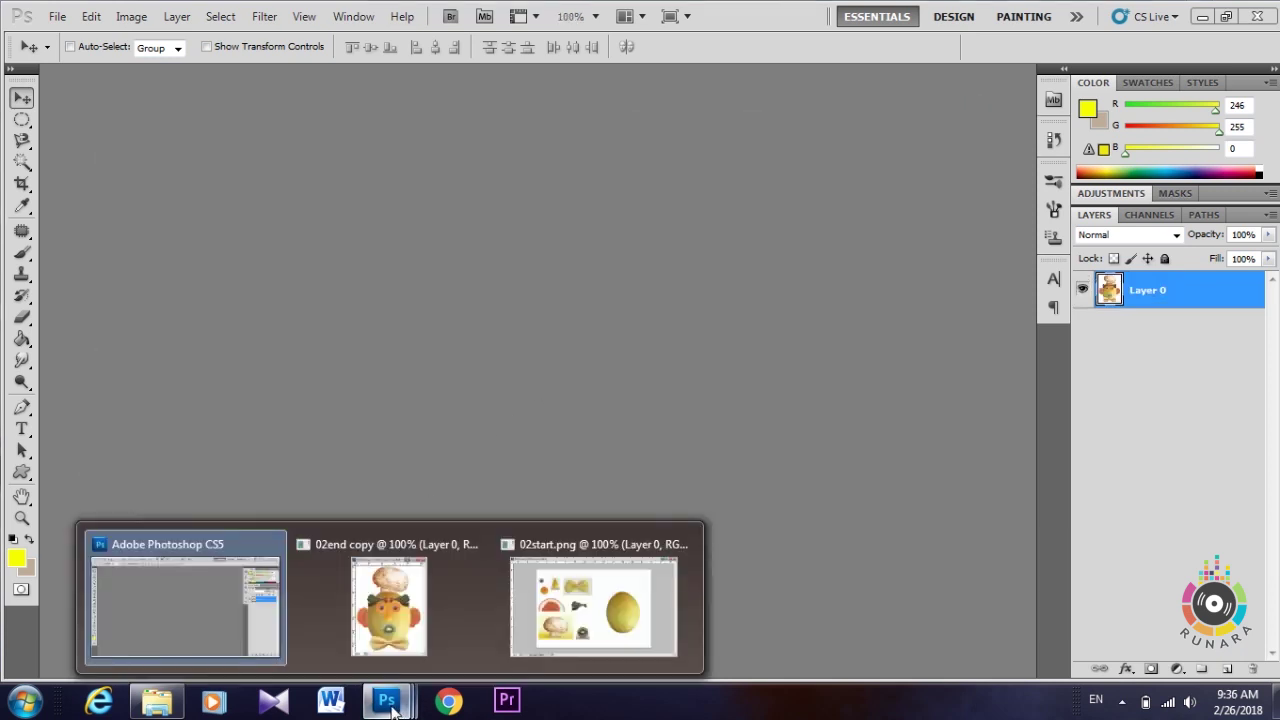
{"action": "left_click", "coordinate": [389, 605]}
{"action": "left_click_drag", "start_coordinate": [502, 198], "coordinate": [266, 99]}
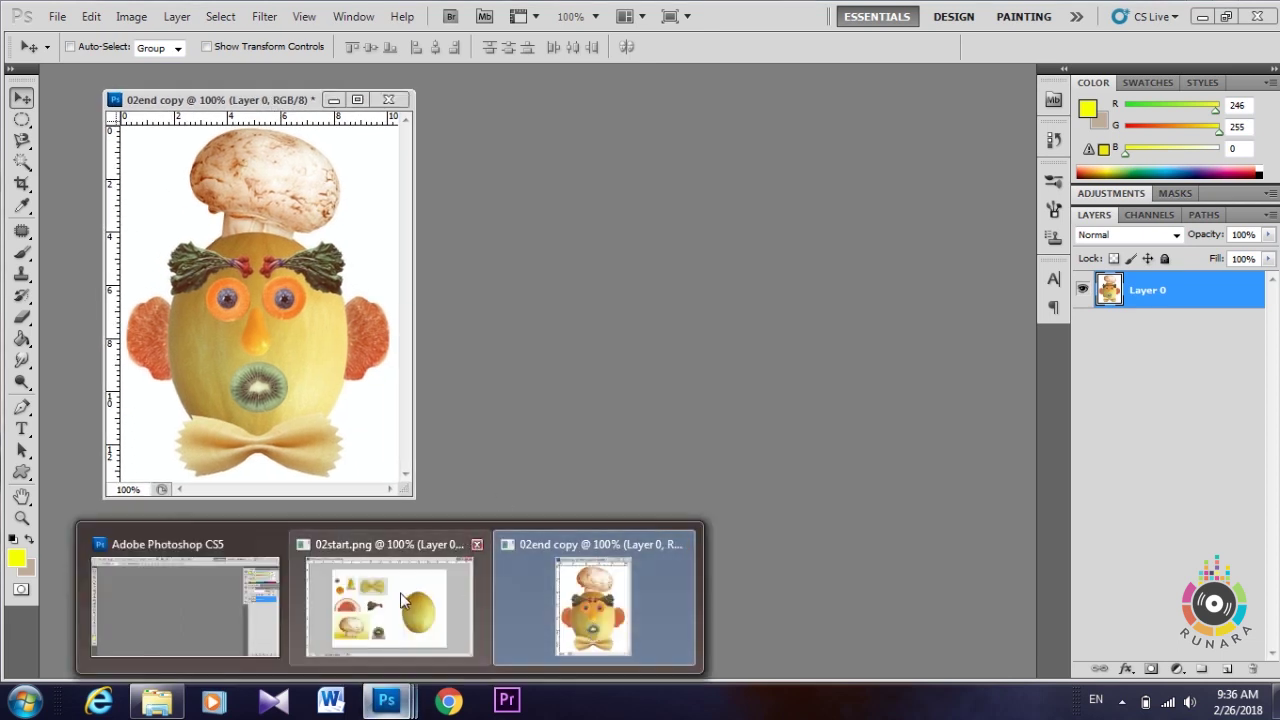
Step: Arrange the 02start.png and 02end copy windows side by side, reference on top
{"action": "left_click", "coordinate": [400, 600]}
{"action": "left_click_drag", "start_coordinate": [558, 100], "coordinate": [805, 103]}
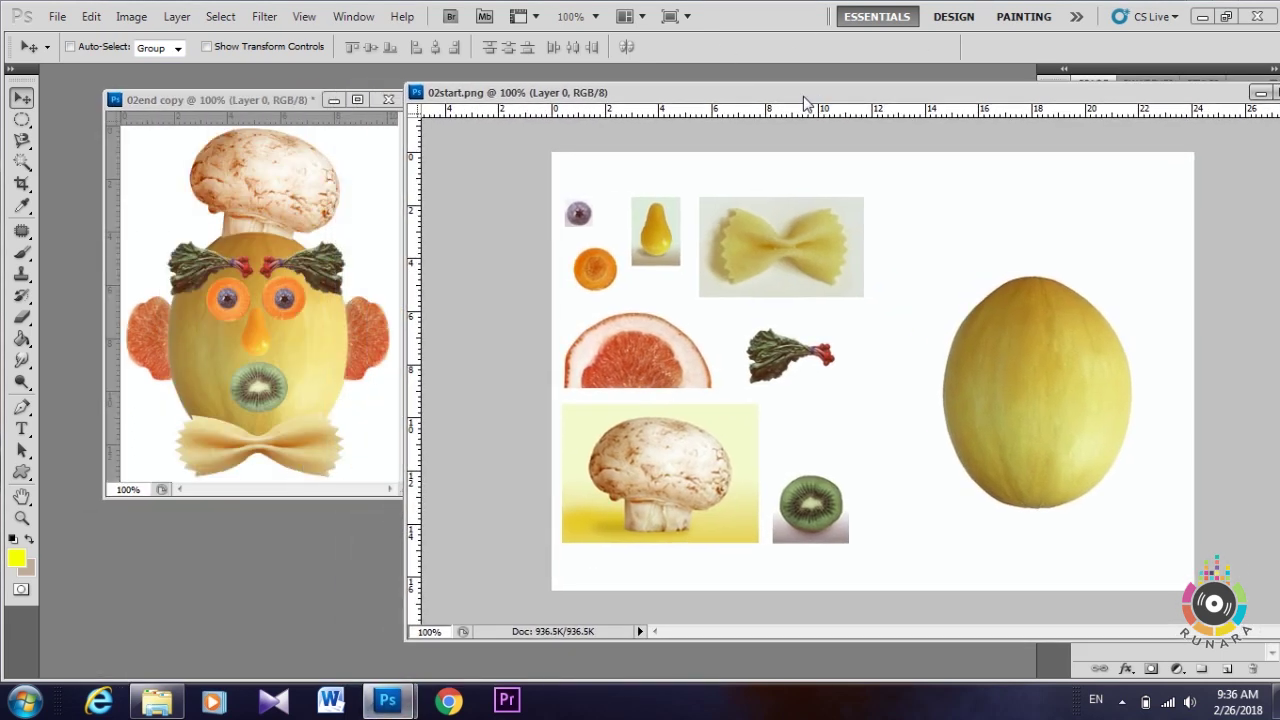
{"action": "left_click_drag", "start_coordinate": [268, 100], "coordinate": [228, 100]}
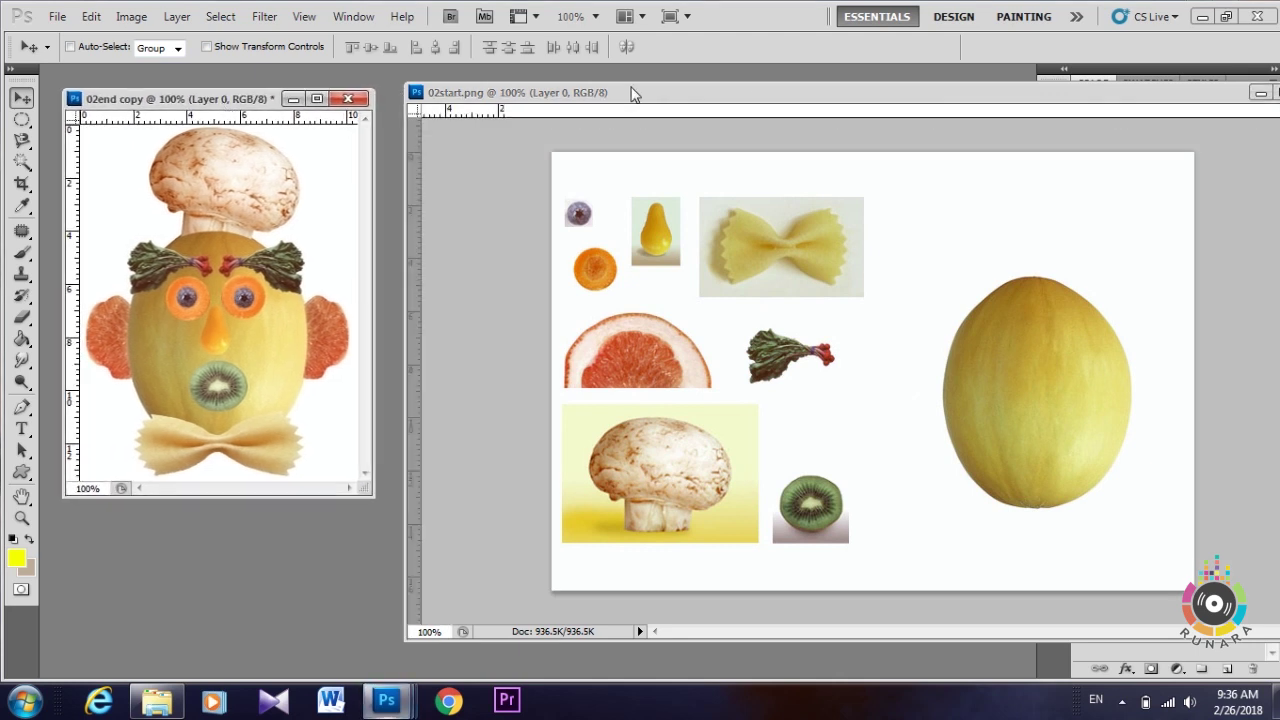
{"action": "left_click_drag", "start_coordinate": [631, 93], "coordinate": [519, 92]}
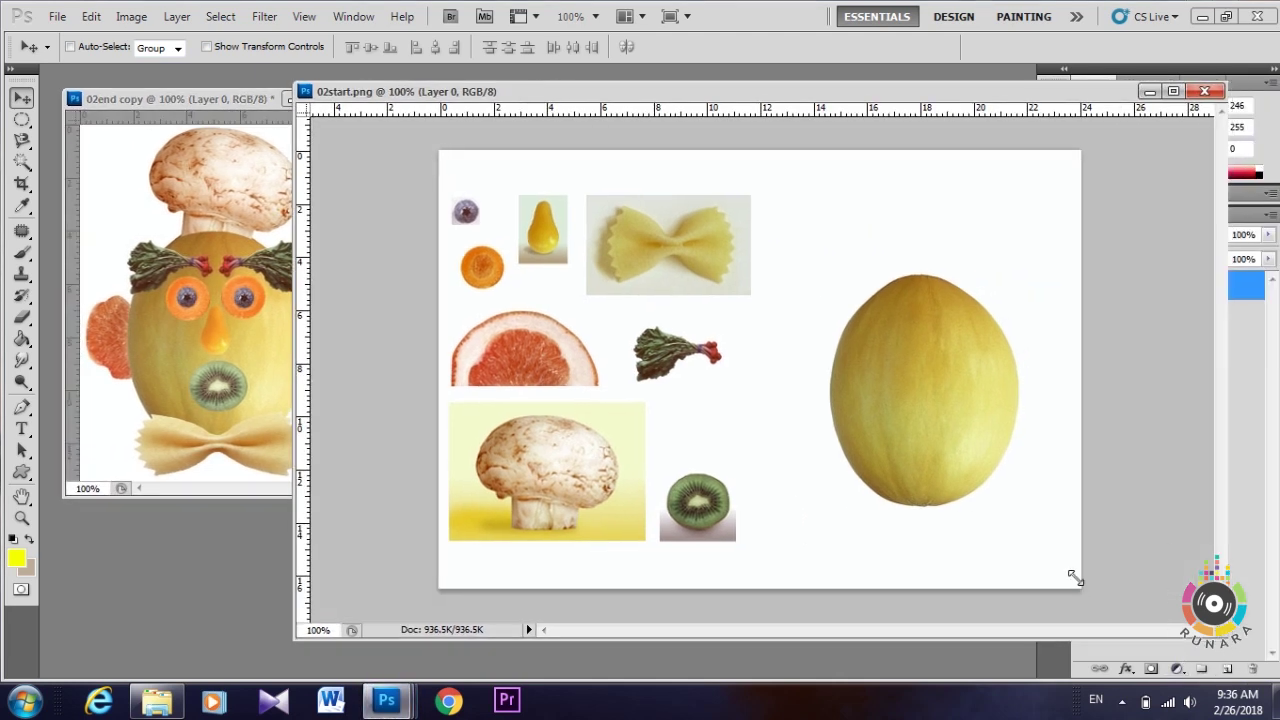
{"action": "left_click_drag", "start_coordinate": [1075, 578], "coordinate": [1010, 553]}
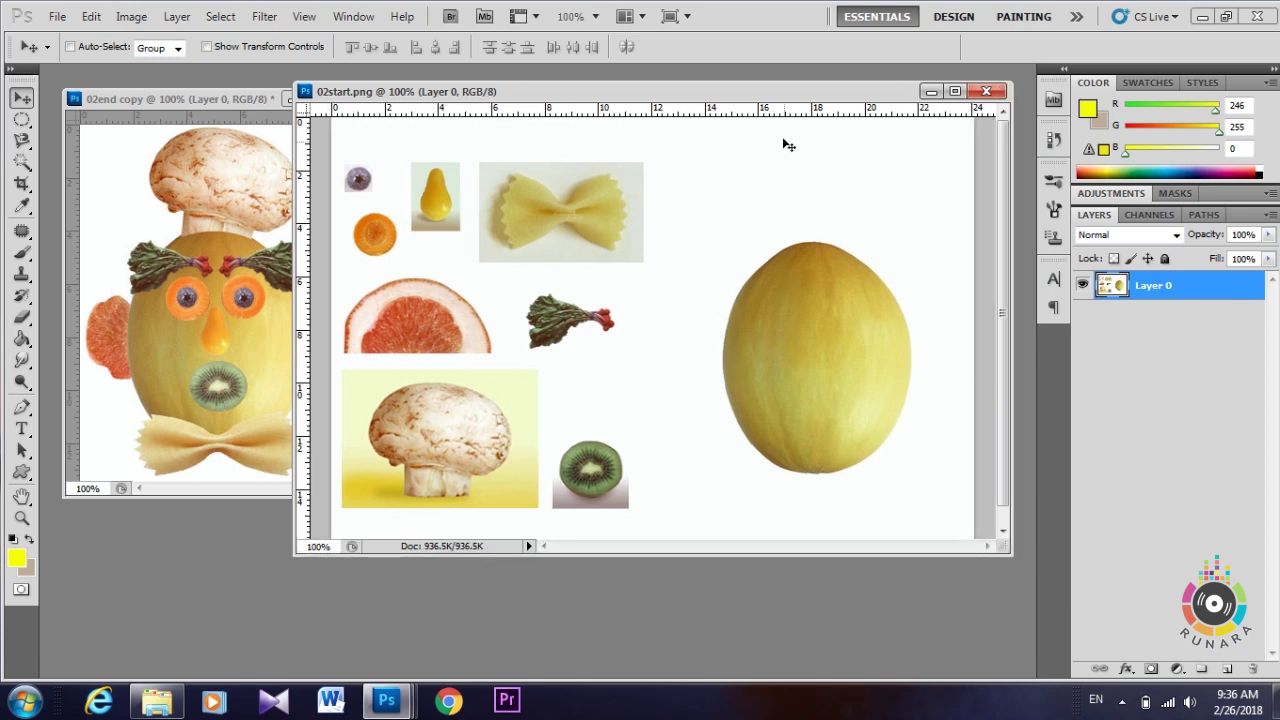
{"action": "left_click_drag", "start_coordinate": [766, 94], "coordinate": [818, 87]}
{"action": "left_click", "coordinate": [250, 99]}
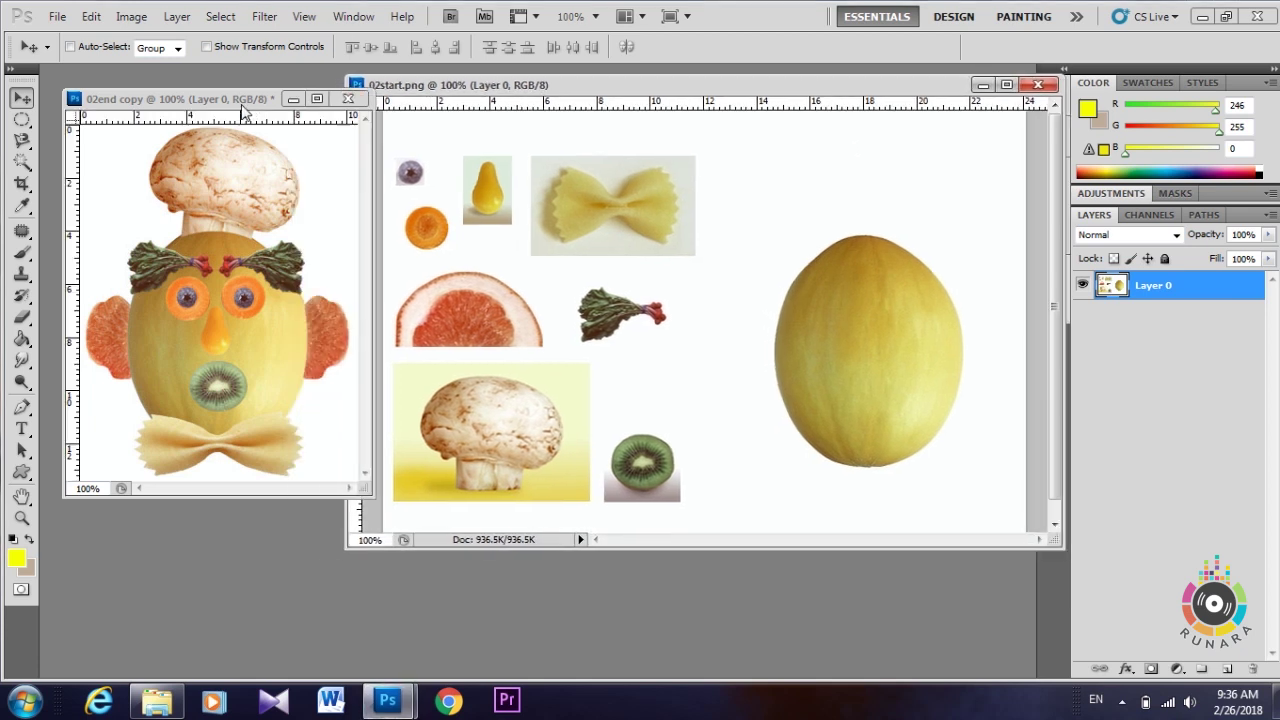
{"action": "left_click_drag", "start_coordinate": [241, 104], "coordinate": [224, 99]}
{"action": "mouse_move", "coordinate": [551, 81]}
{"action": "left_mouse_down"}
{"action": "mouse_move", "coordinate": [538, 81]}
{"action": "mouse_move", "coordinate": [550, 84]}
{"action": "left_mouse_up"}
{"action": "left_click", "coordinate": [226, 102]}
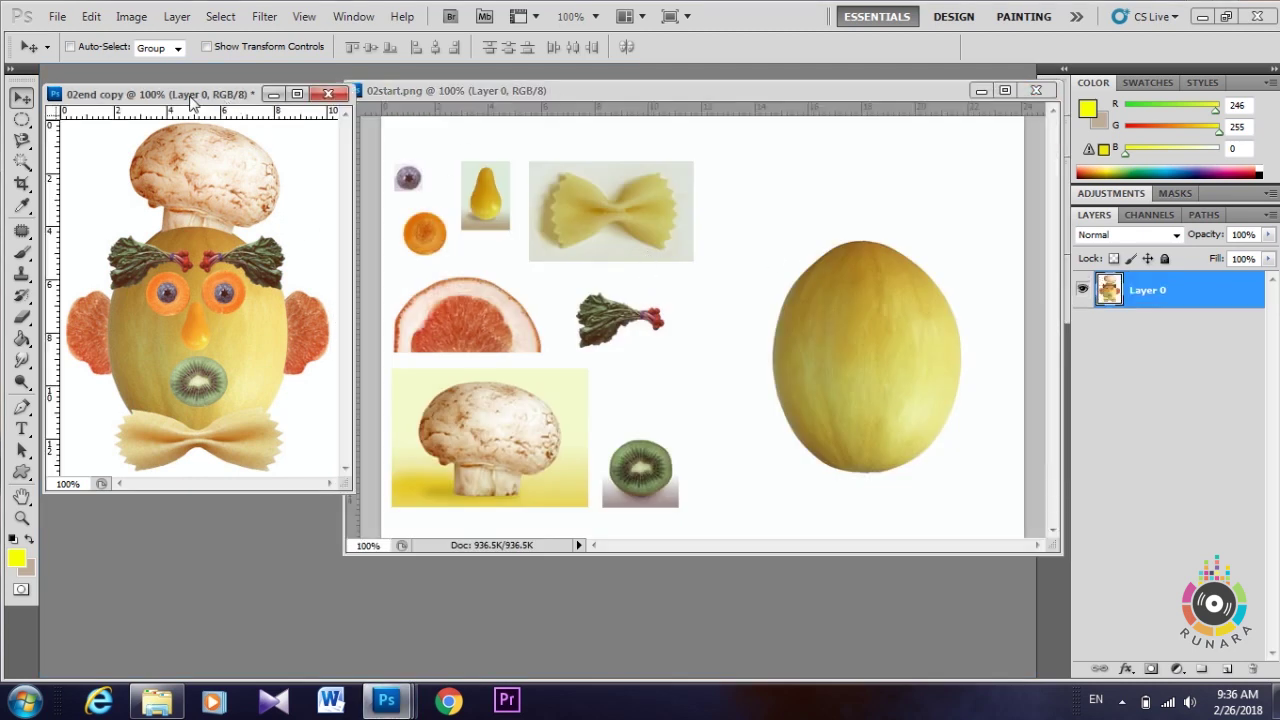
Step: Duplicate 02end copy as '02end copy 2' and float it in a window beside the original
{"action": "right_click", "coordinate": [189, 100]}
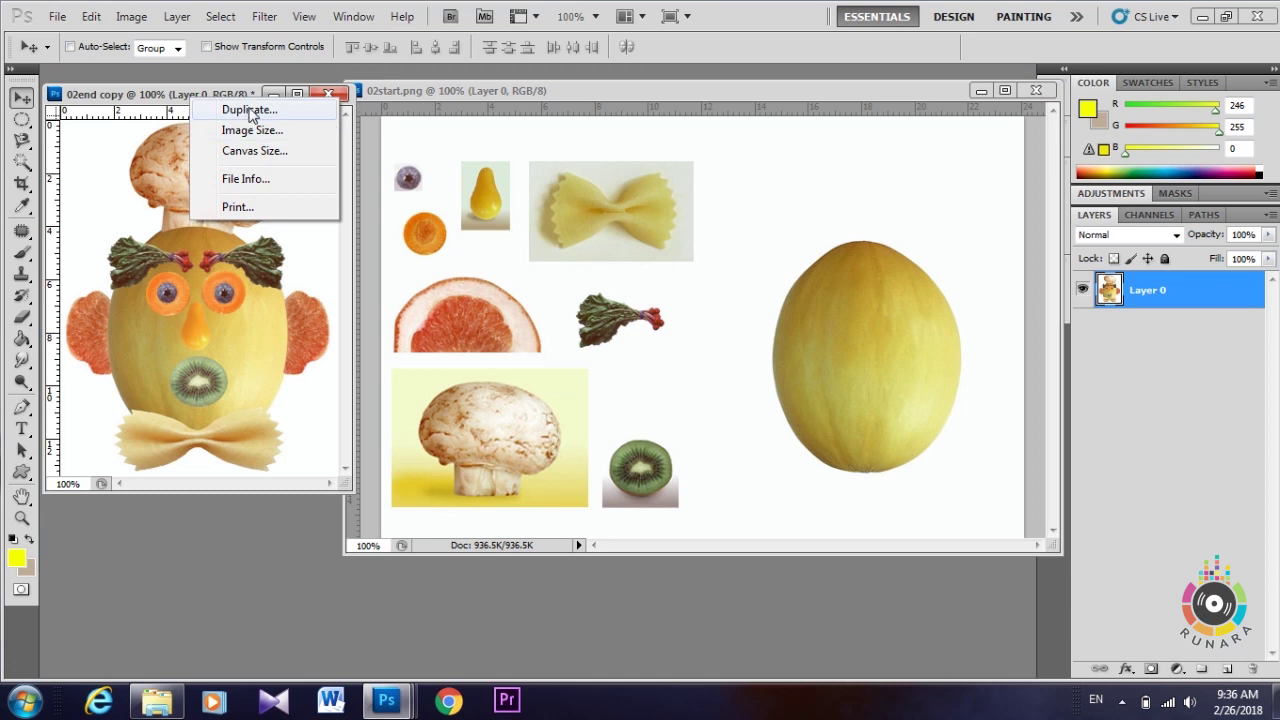
{"action": "right_click", "coordinate": [167, 103]}
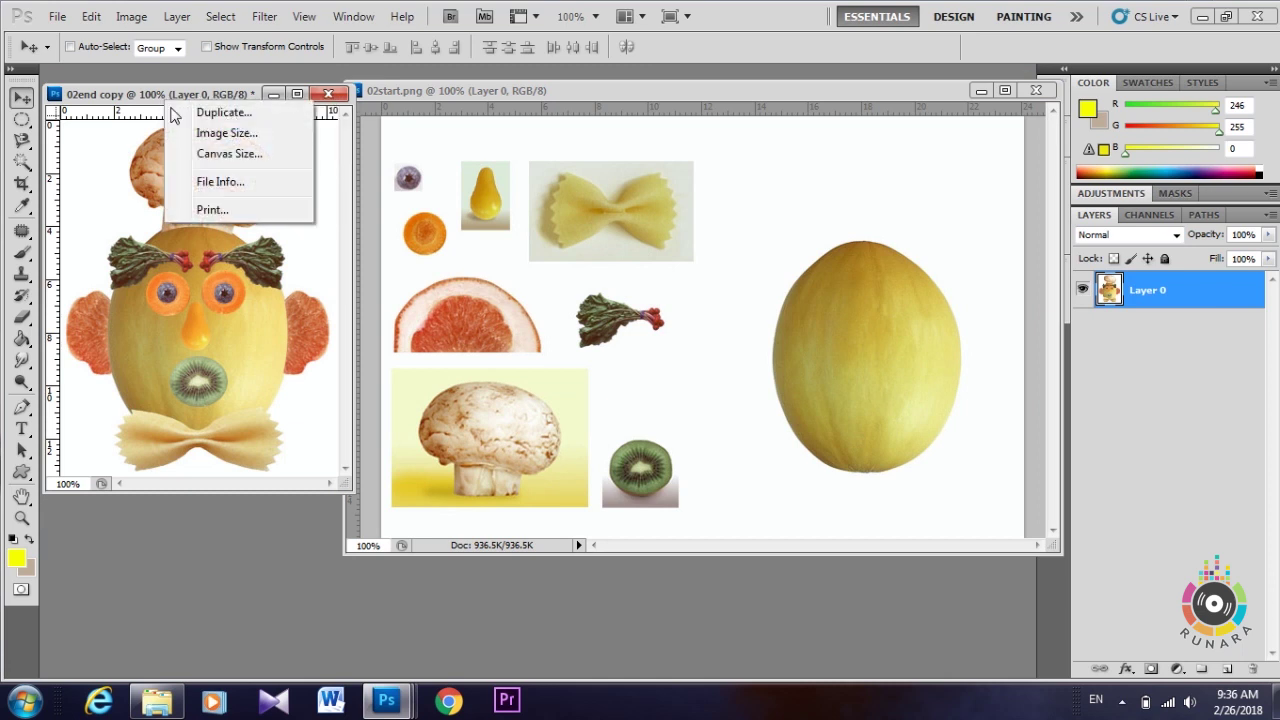
{"action": "left_click", "coordinate": [224, 114]}
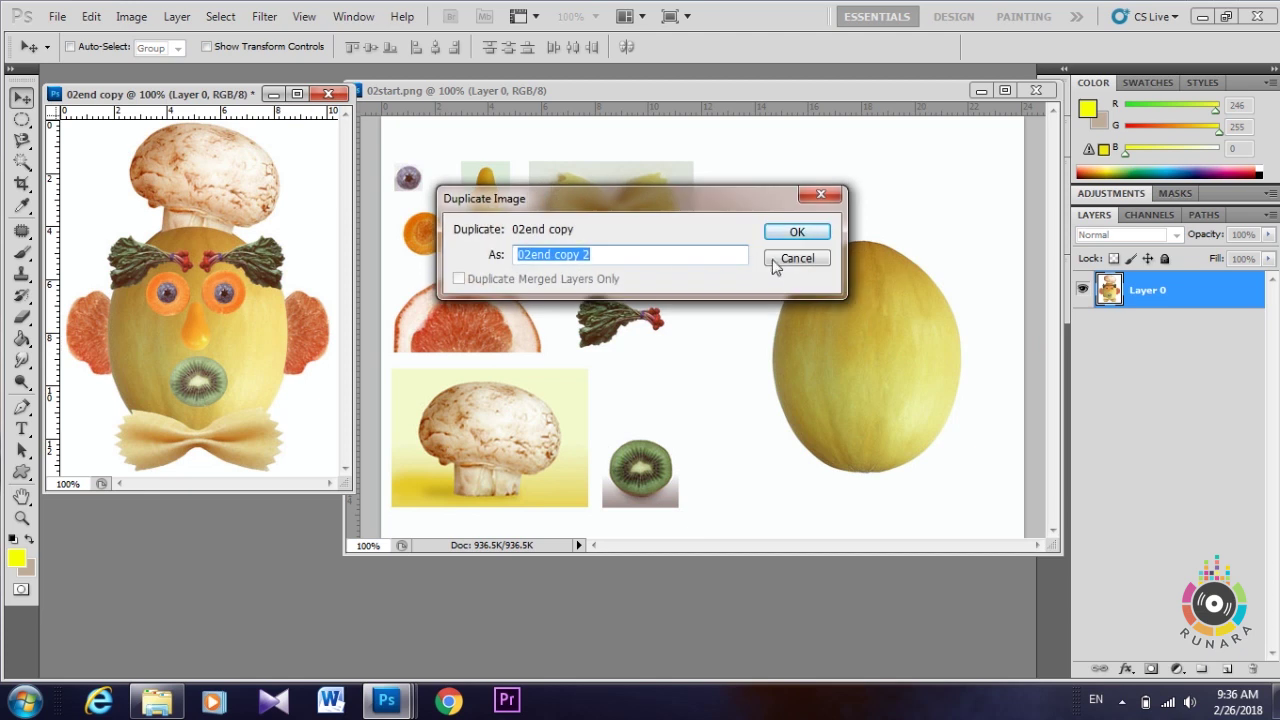
{"action": "left_click", "coordinate": [797, 231]}
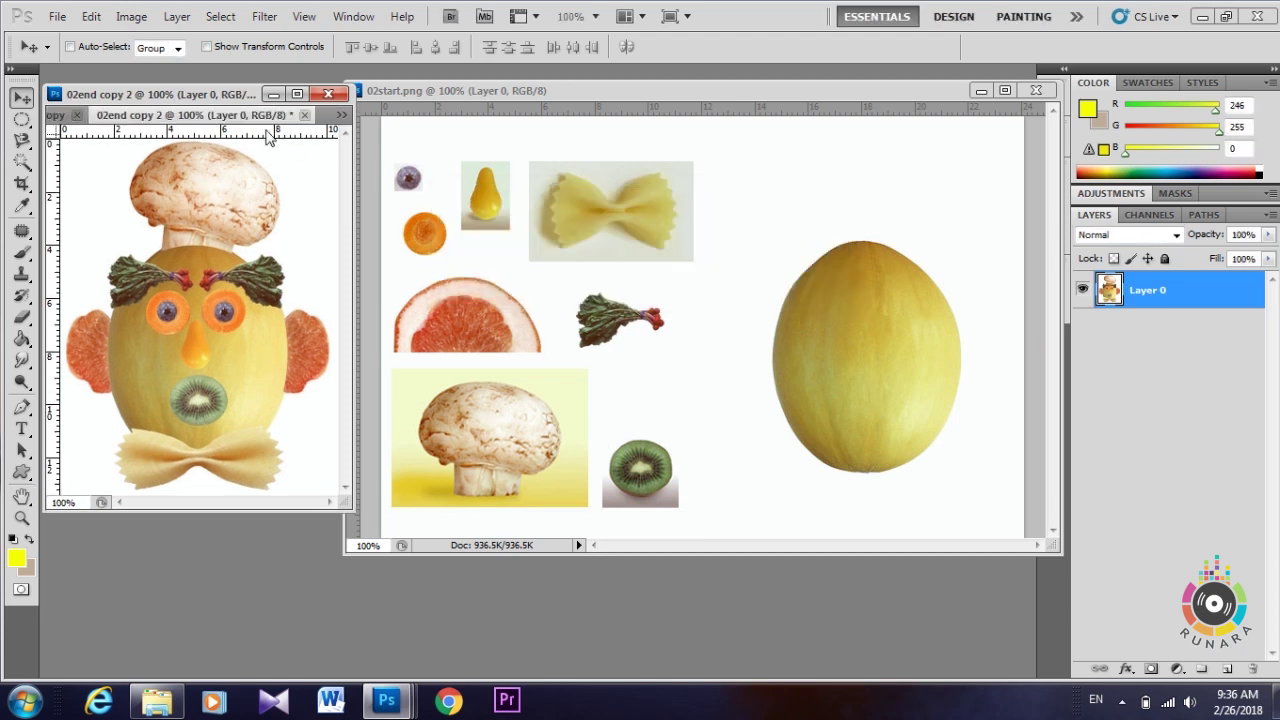
{"action": "left_click_drag", "start_coordinate": [237, 118], "coordinate": [362, 213]}
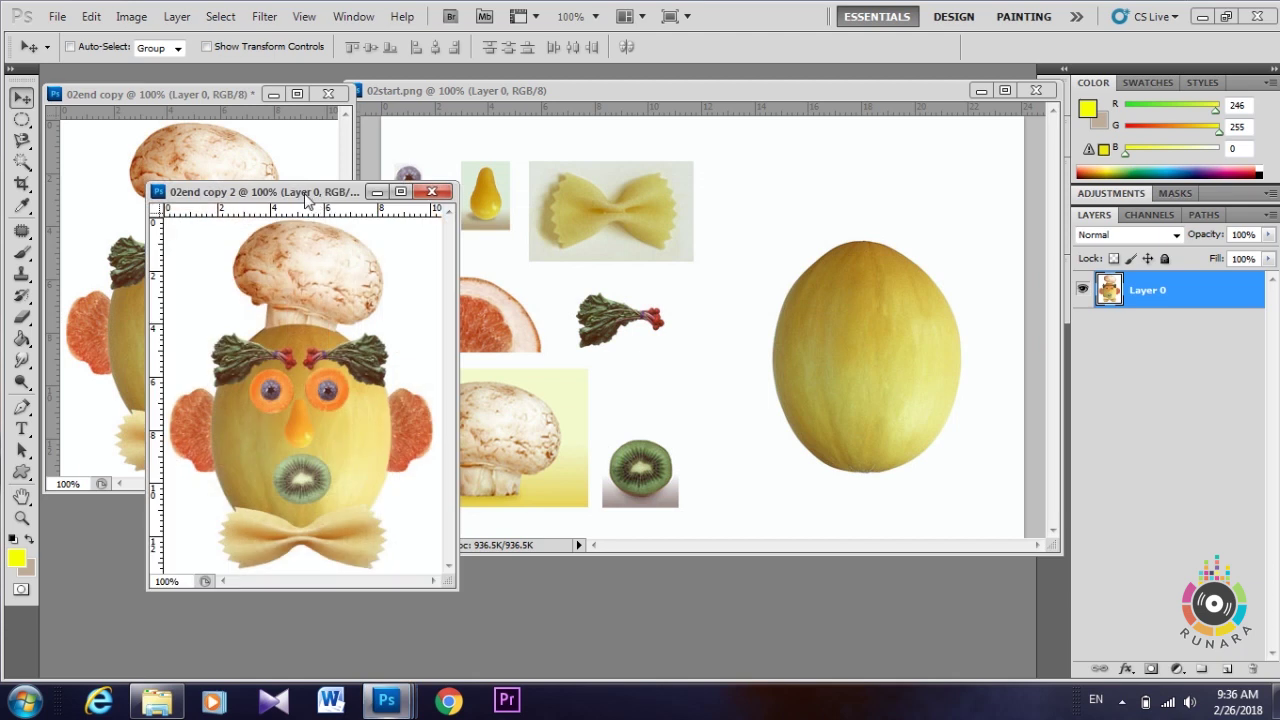
{"action": "mouse_move", "coordinate": [393, 210]}
{"action": "left_mouse_down"}
{"action": "mouse_move", "coordinate": [655, 230]}
{"action": "mouse_move", "coordinate": [635, 202]}
{"action": "left_mouse_up"}
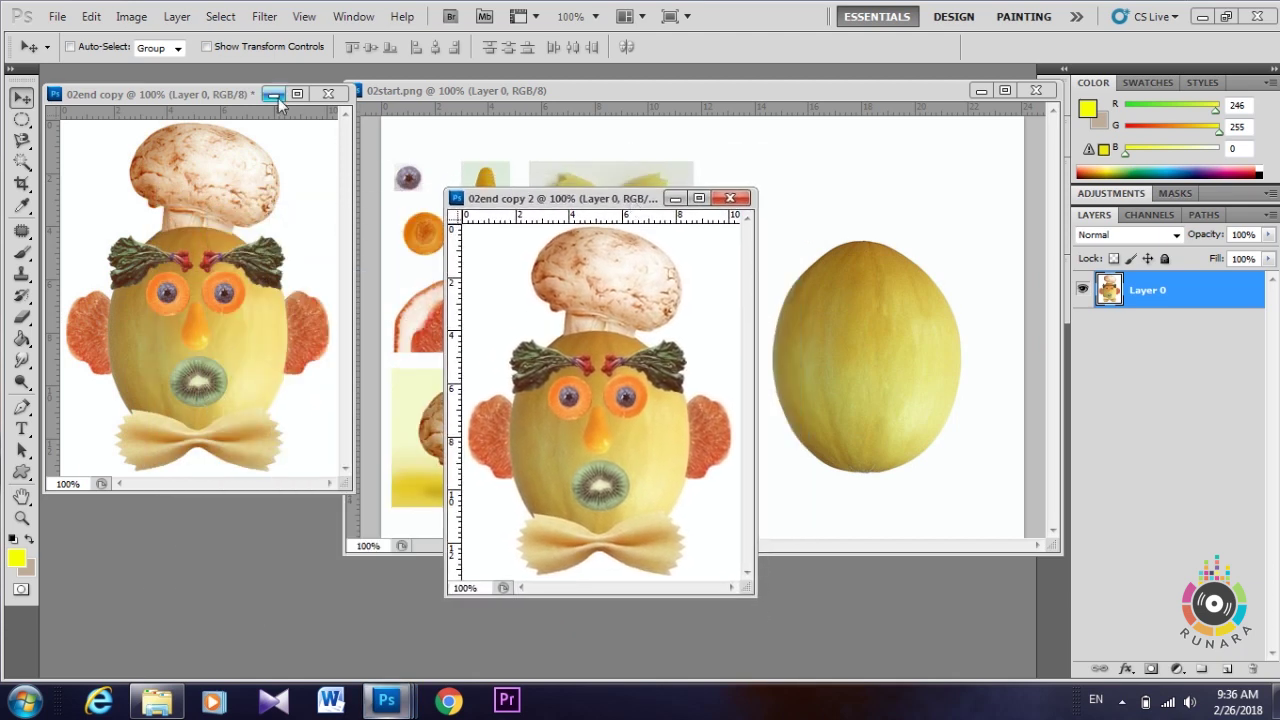
{"action": "left_click", "coordinate": [305, 210]}
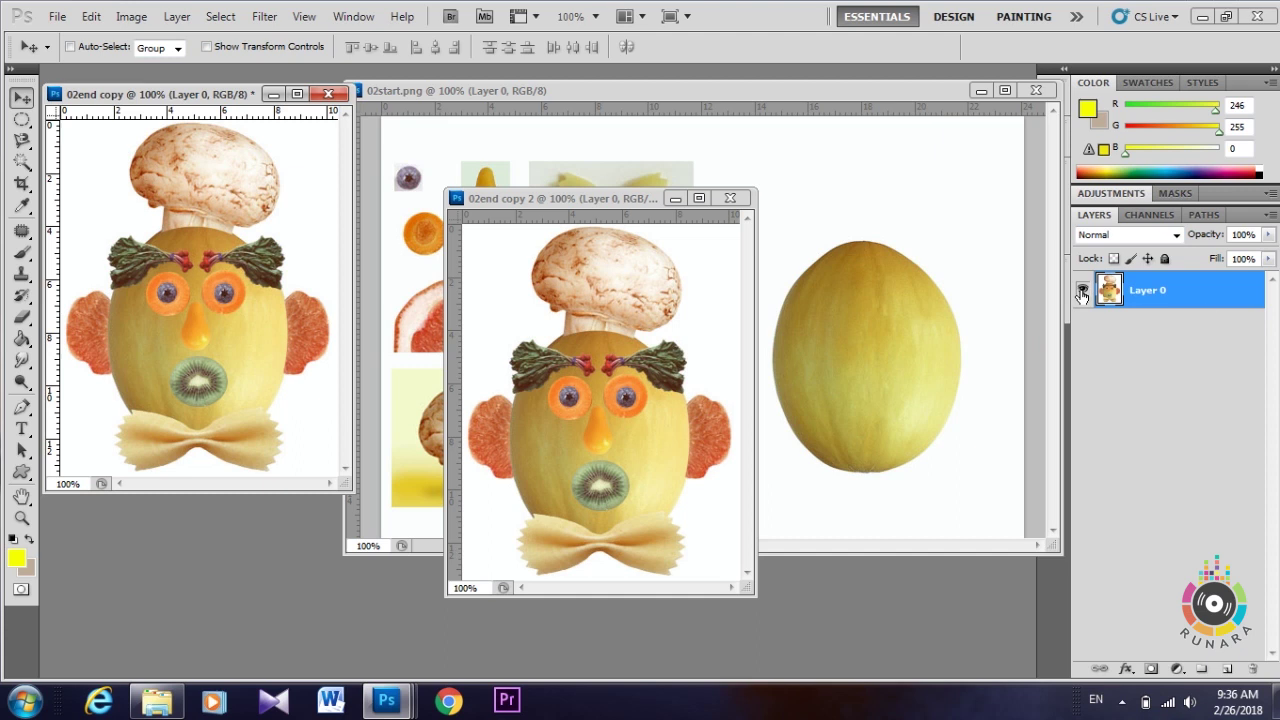
Step: Hide Layer 0 in 02end copy and draw a rectangular marquee around the melon in 02start.png
{"action": "left_click", "coordinate": [1082, 290]}
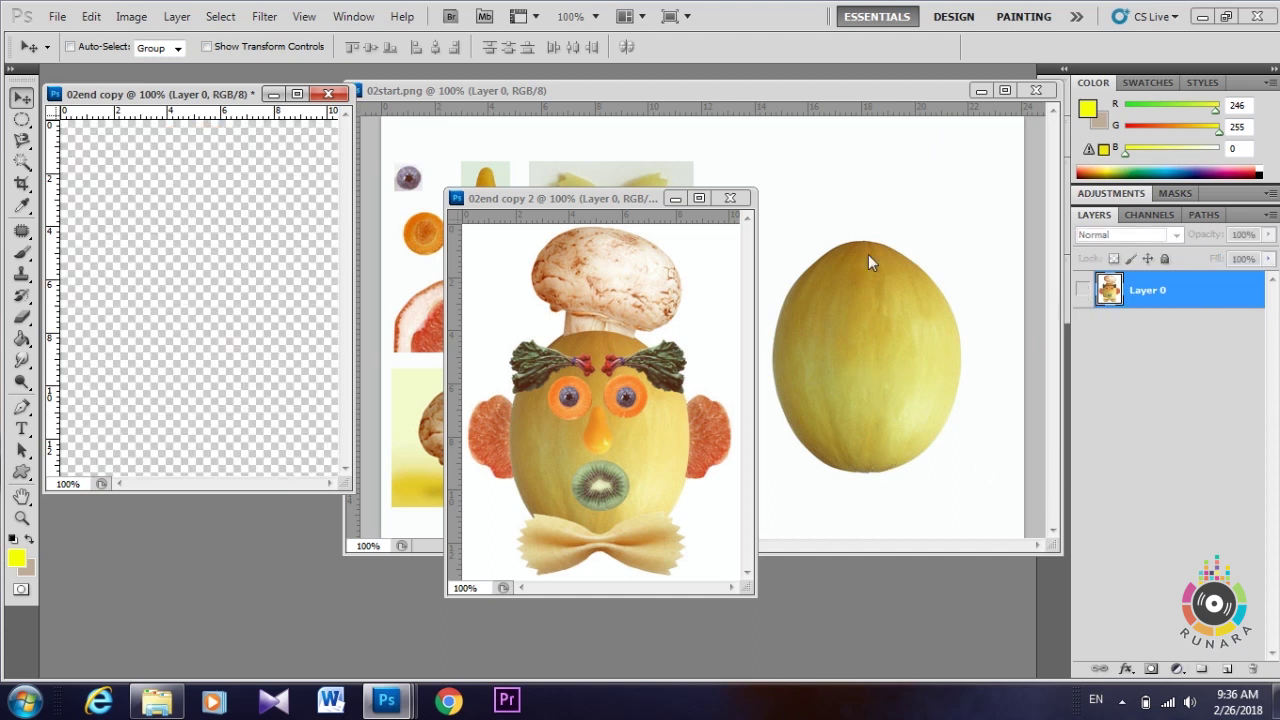
{"action": "left_click", "coordinate": [808, 90]}
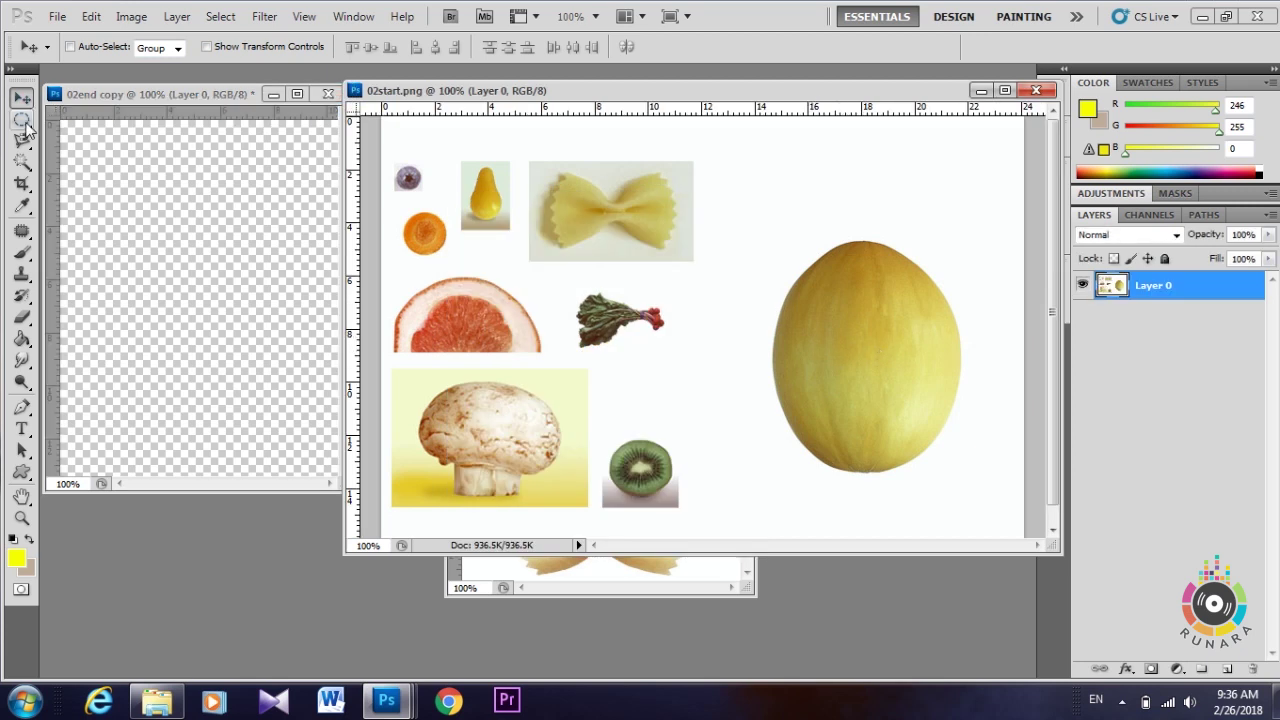
{"action": "left_click", "coordinate": [23, 122]}
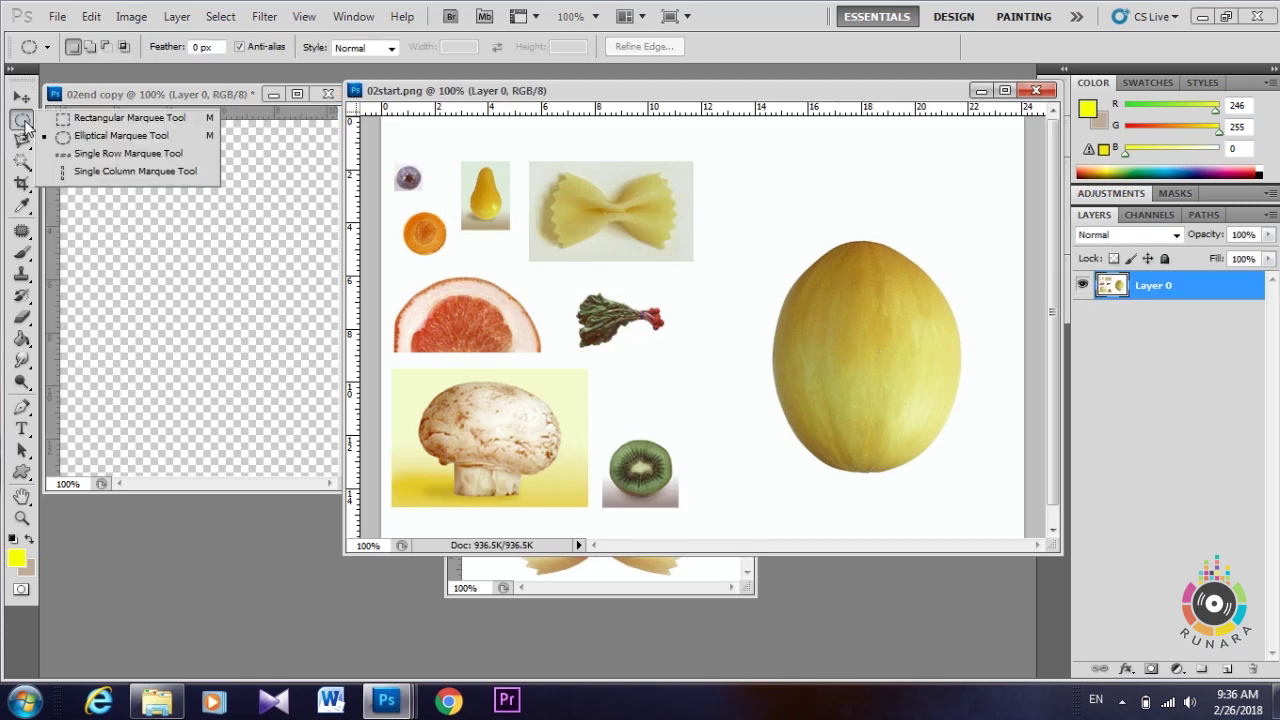
{"action": "left_click", "coordinate": [76, 120]}
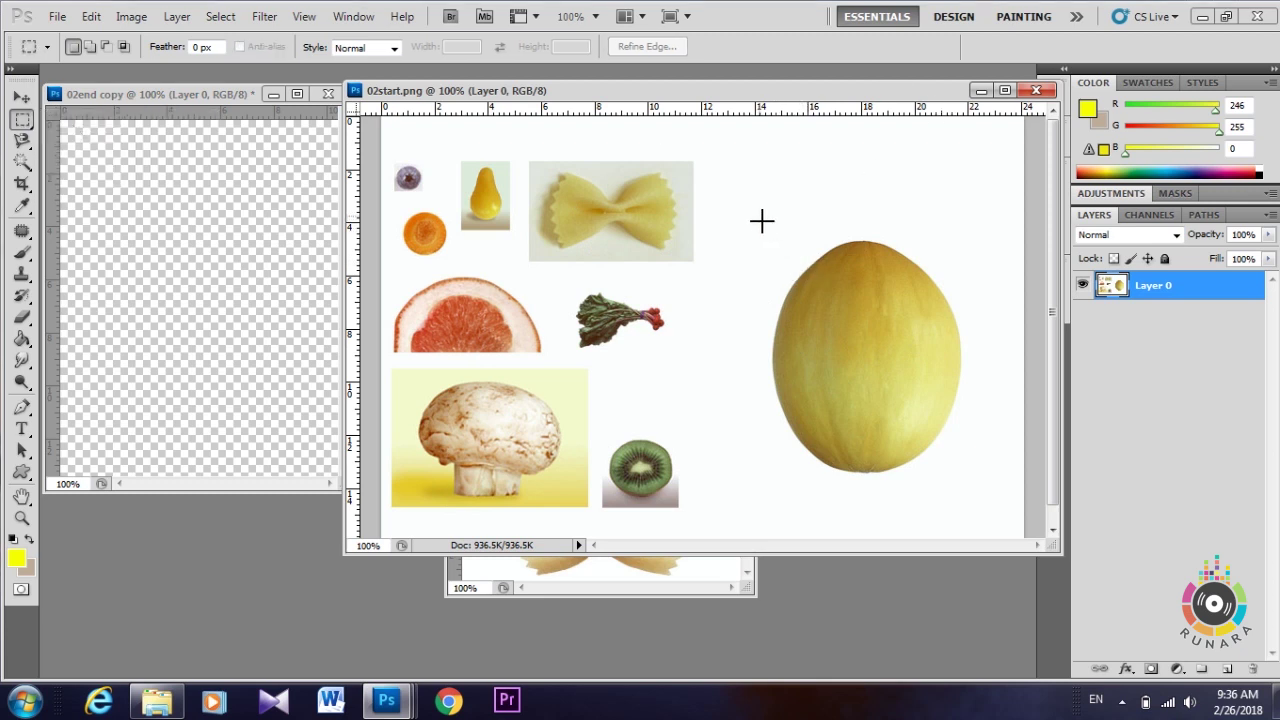
{"action": "left_click_drag", "start_coordinate": [809, 278], "coordinate": [985, 454]}
{"action": "left_click", "coordinate": [1005, 475]}
{"action": "key", "text": "ctrl+z"}
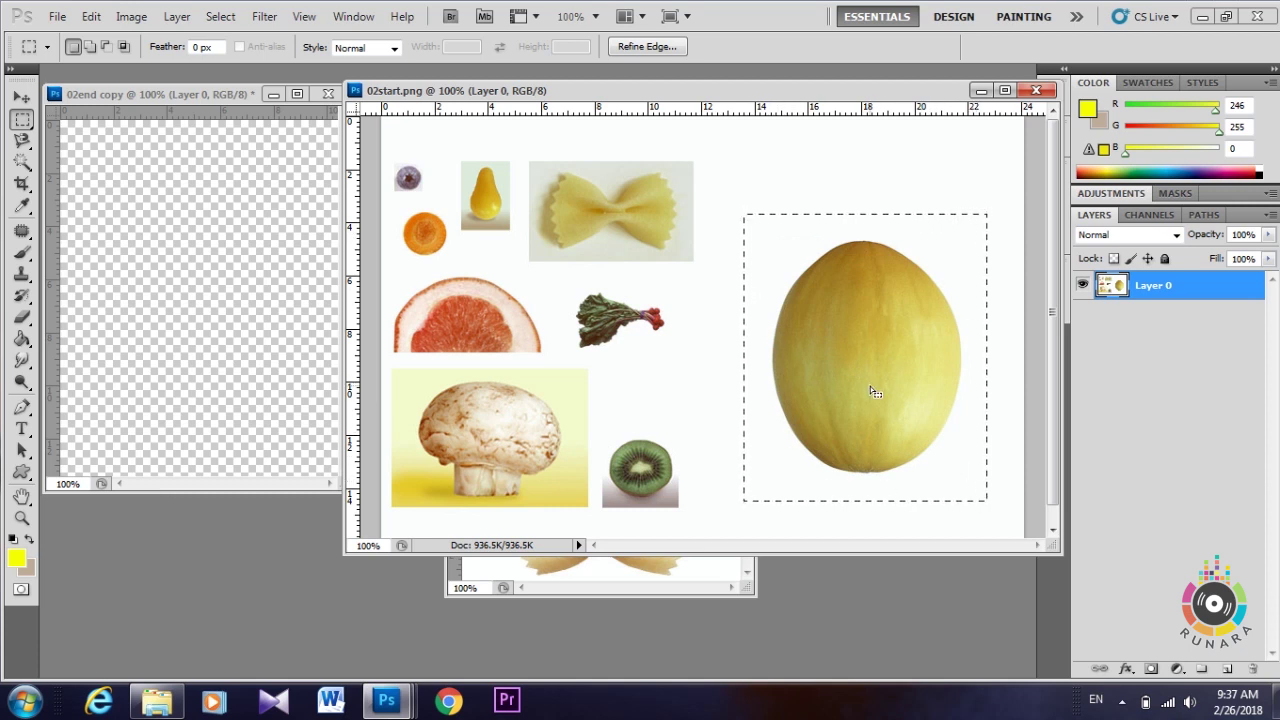
{"action": "left_click", "coordinate": [22, 163]}
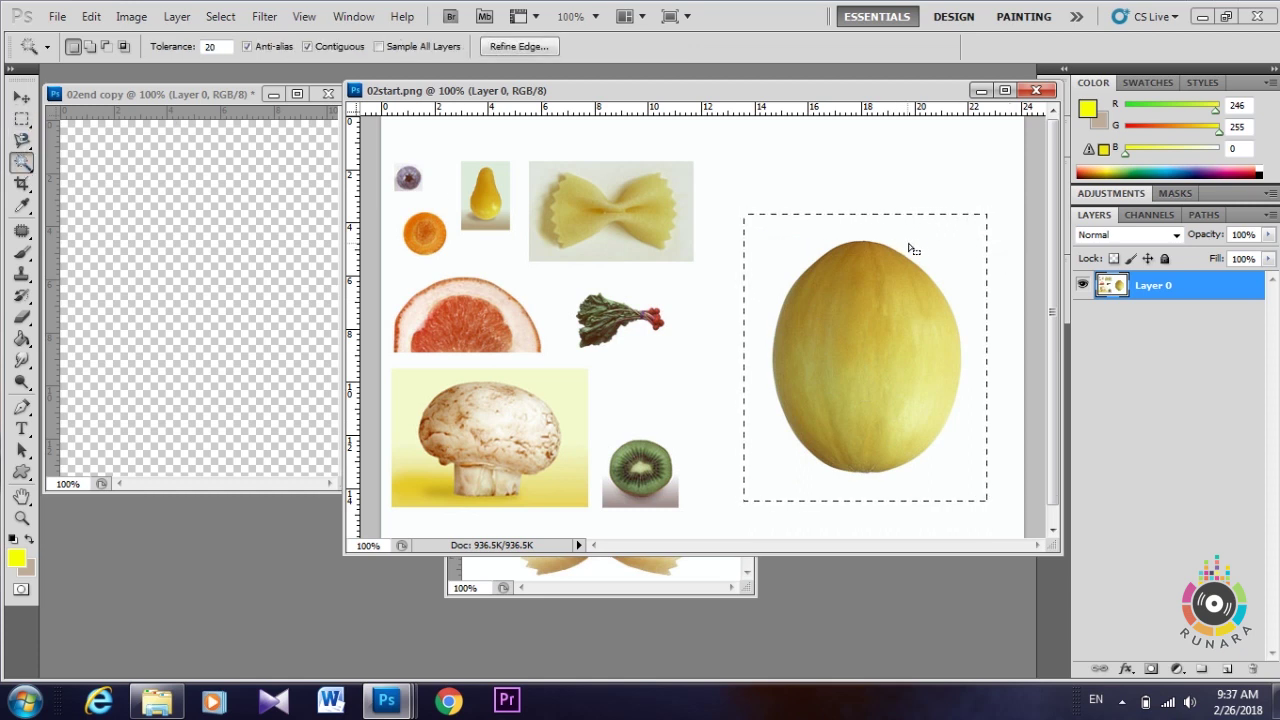
Step: Alt-click the white background with the Magic Wand so the selection hugs the melon's oval outline
{"action": "key", "text": "shift"}
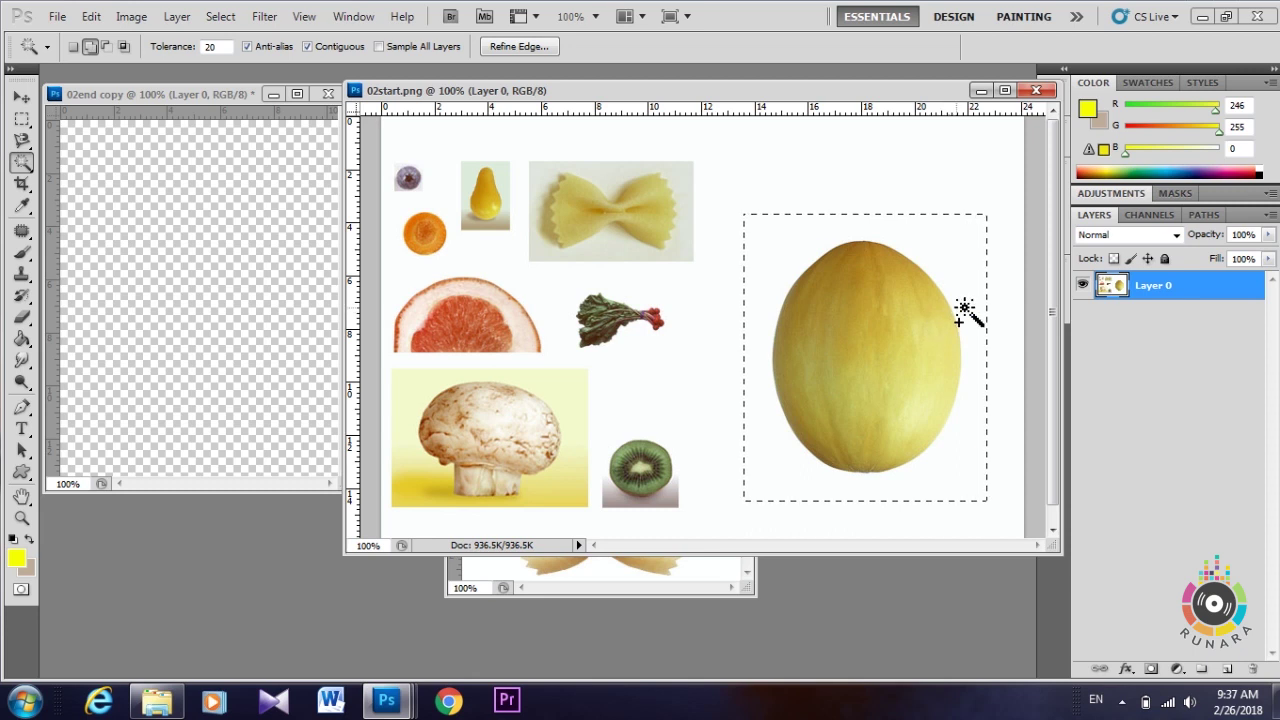
{"action": "key", "text": "shift"}
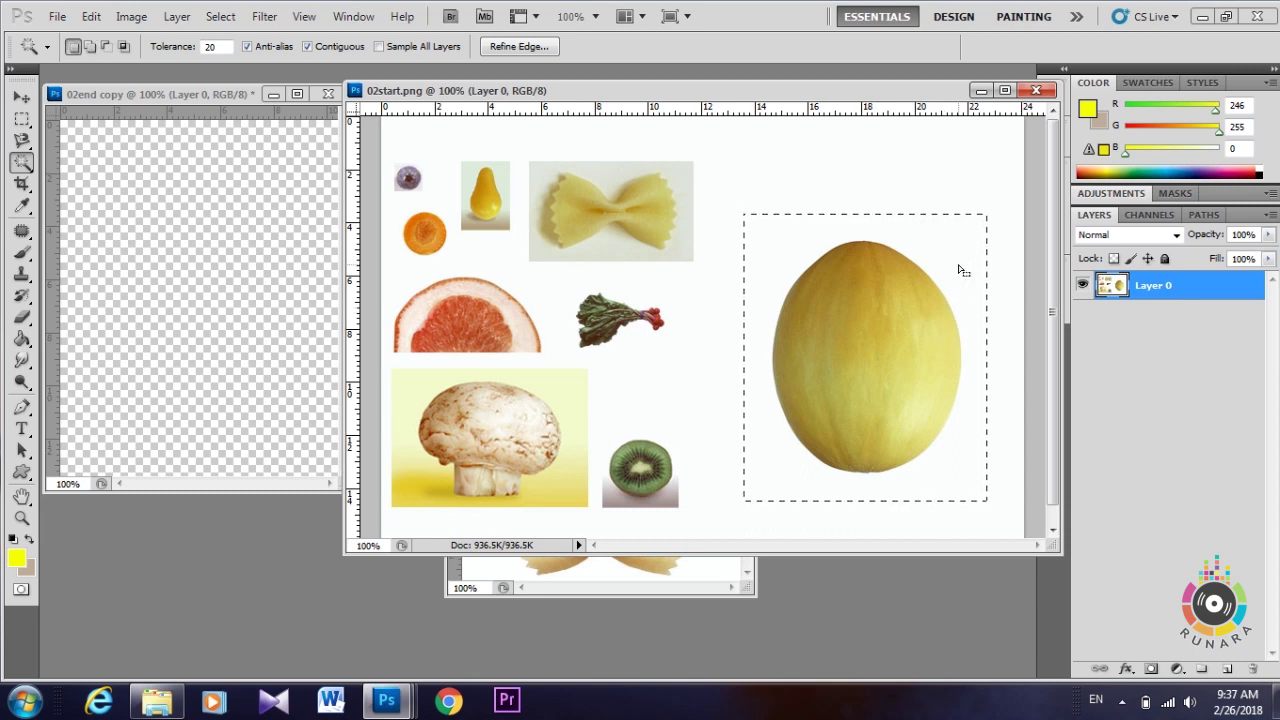
{"action": "key", "text": "alt"}
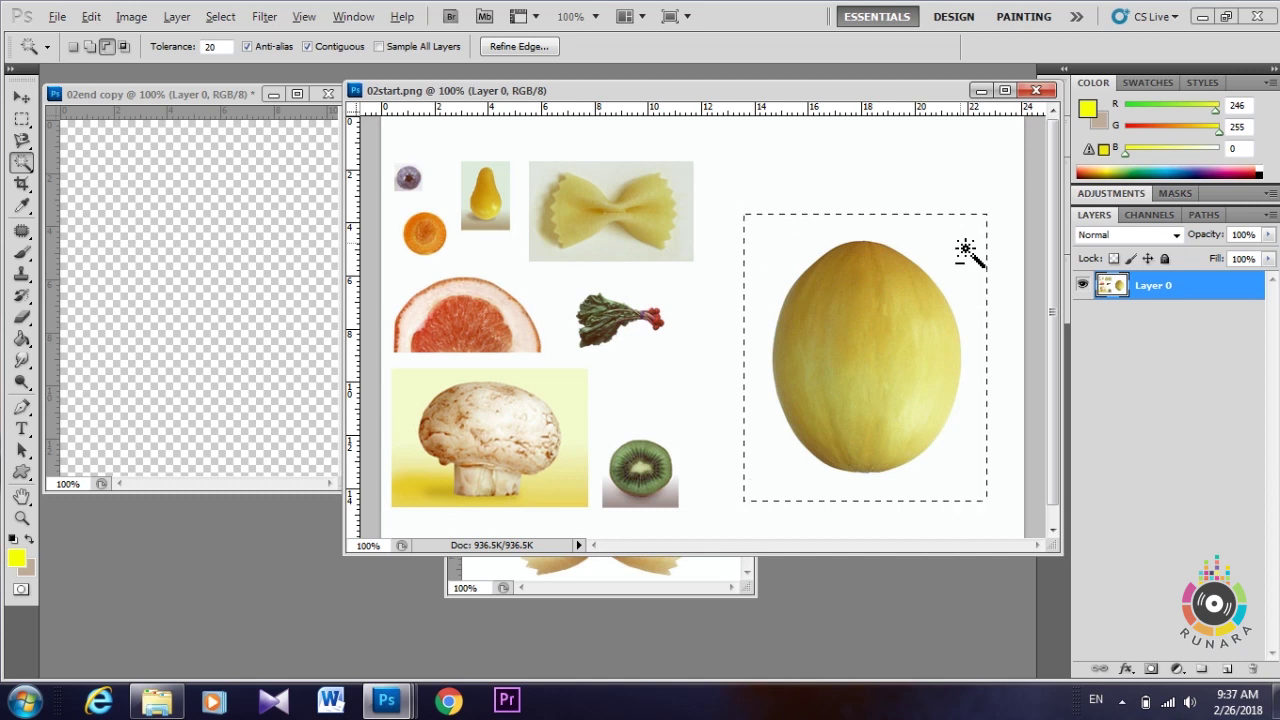
{"action": "left_click", "coordinate": [968, 251], "text": "alt"}
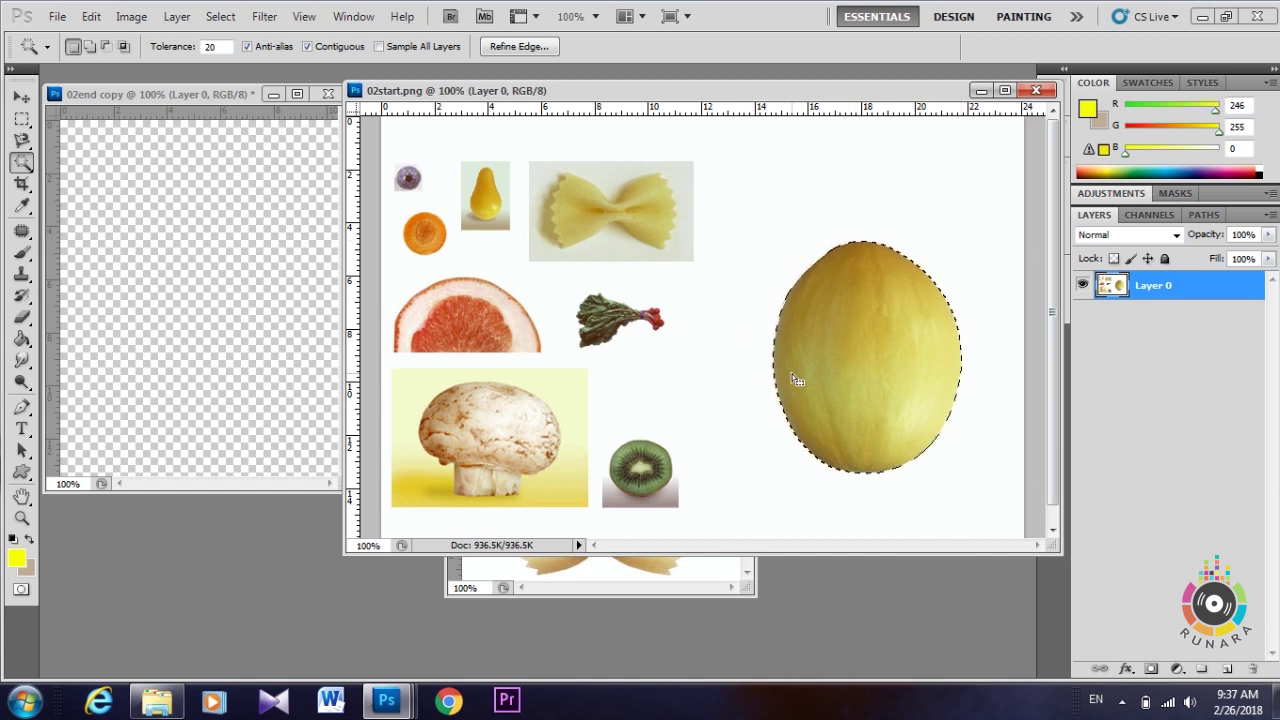
{"action": "key", "text": "v"}
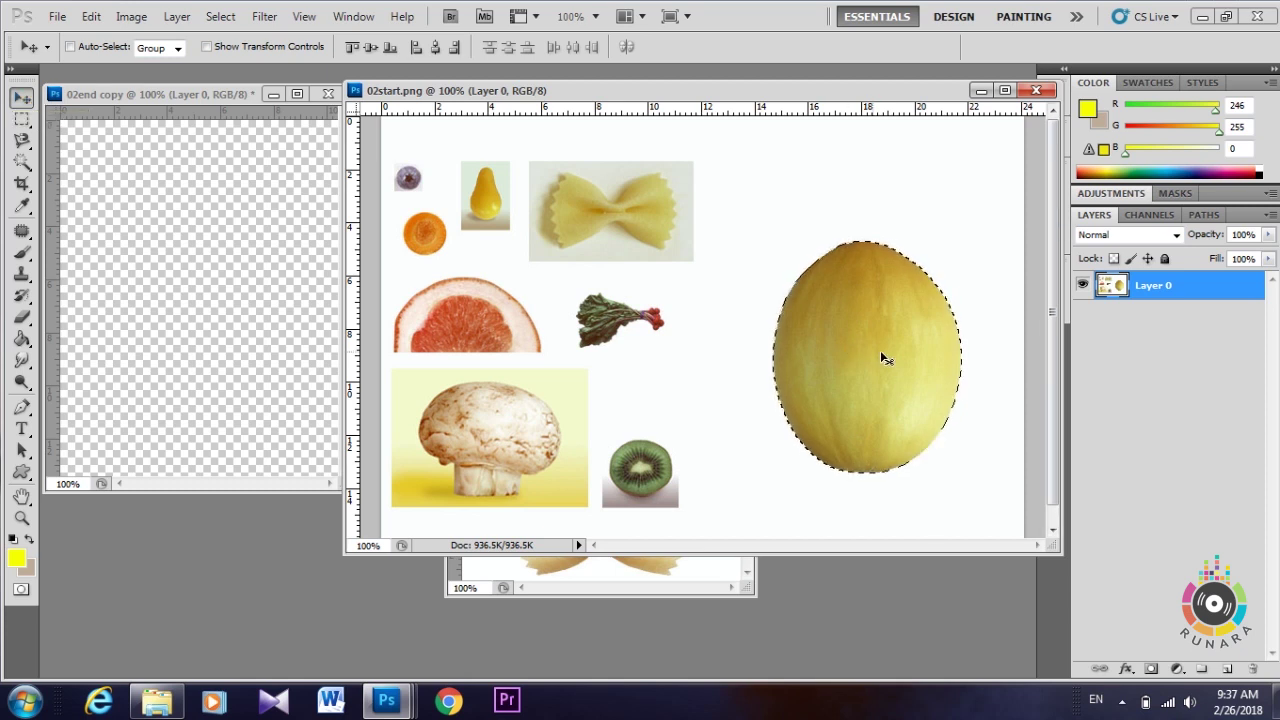
Step: Drag the melon into 02end copy as Layer 1, nudge it up, and deselect in 02start.png
{"action": "mouse_move", "coordinate": [850, 353]}
{"action": "left_mouse_down"}
{"action": "mouse_move", "coordinate": [198, 287]}
{"action": "mouse_move", "coordinate": [222, 340]}
{"action": "left_mouse_up"}
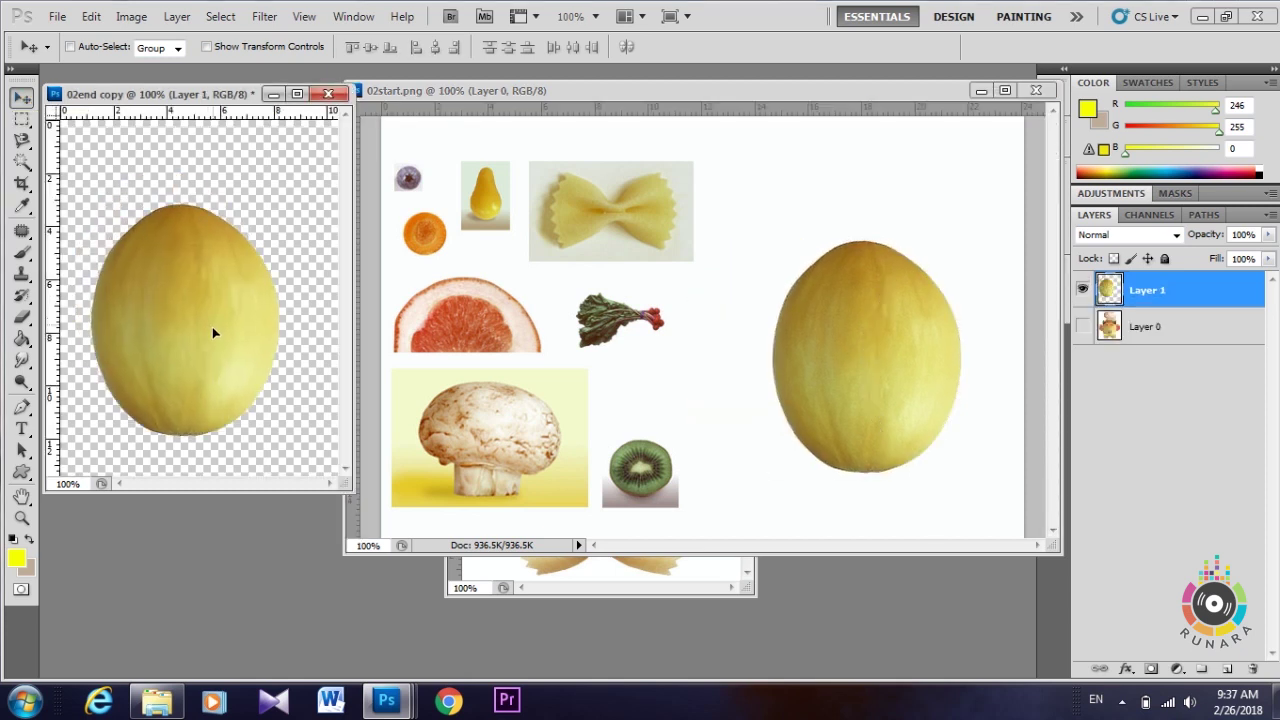
{"action": "key", "text": "Up"}
{"action": "key", "text": "Up"}
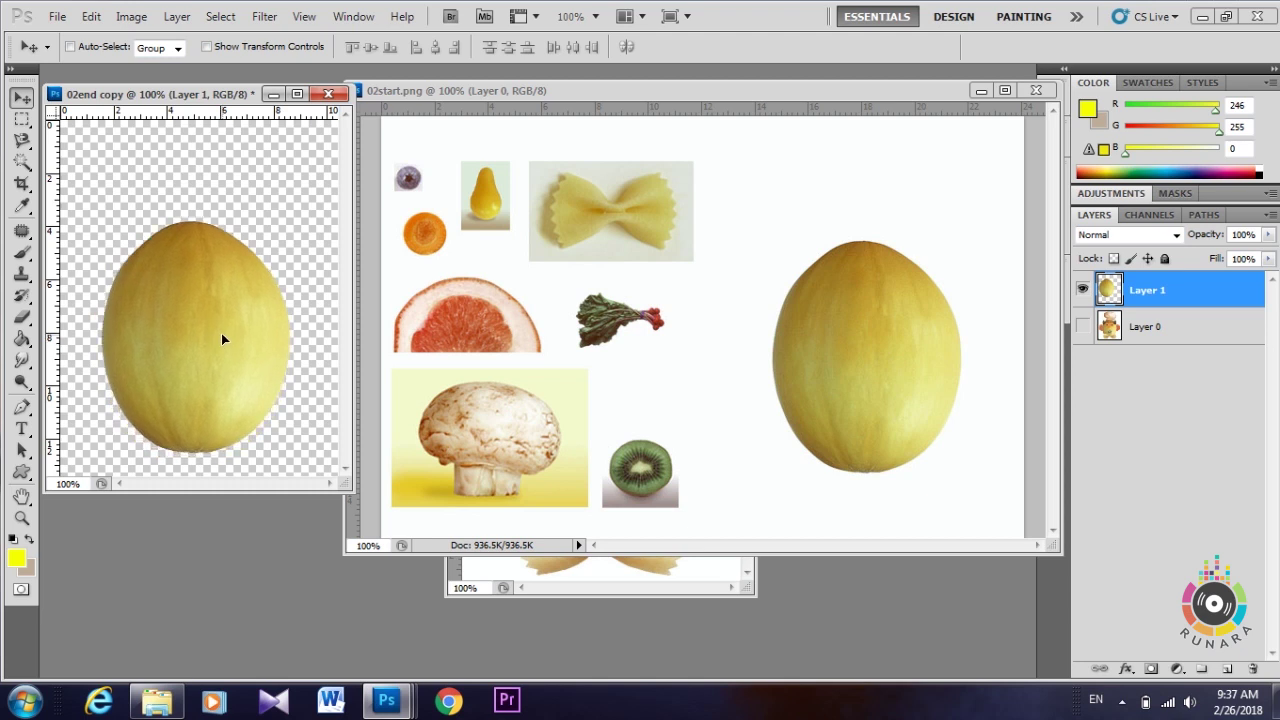
{"action": "left_click", "coordinate": [1082, 326]}
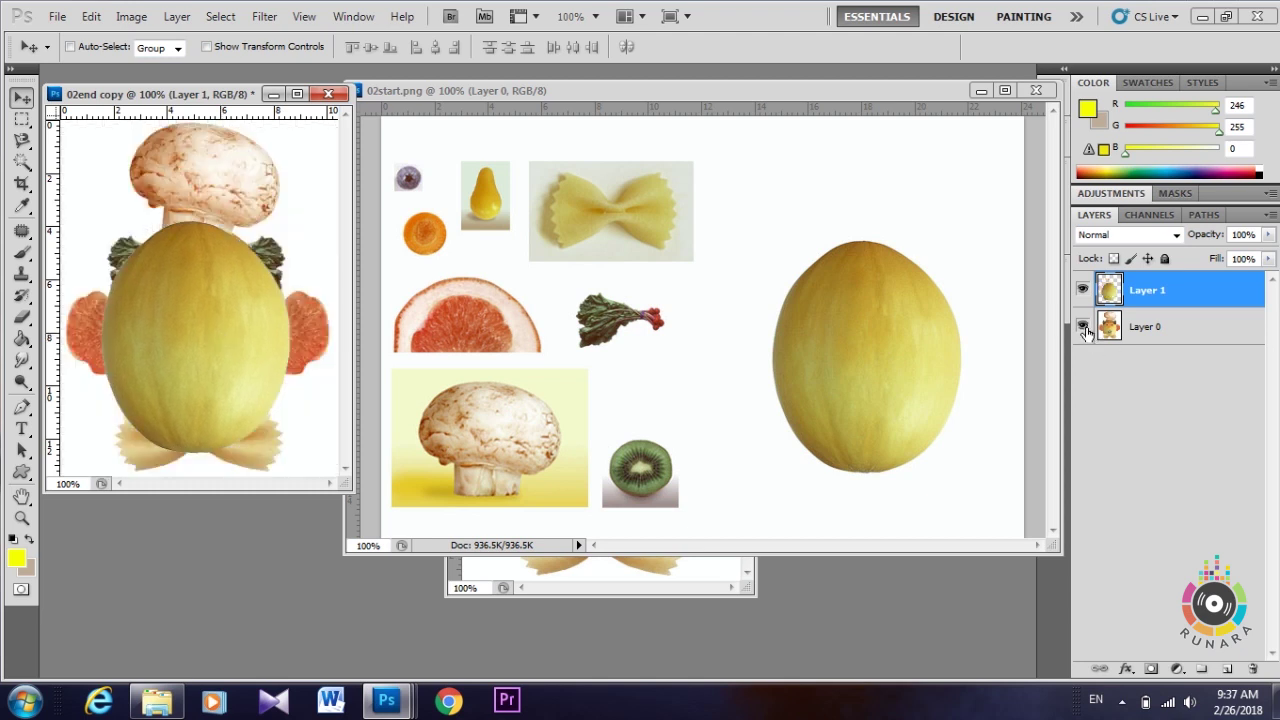
{"action": "left_click", "coordinate": [1082, 326]}
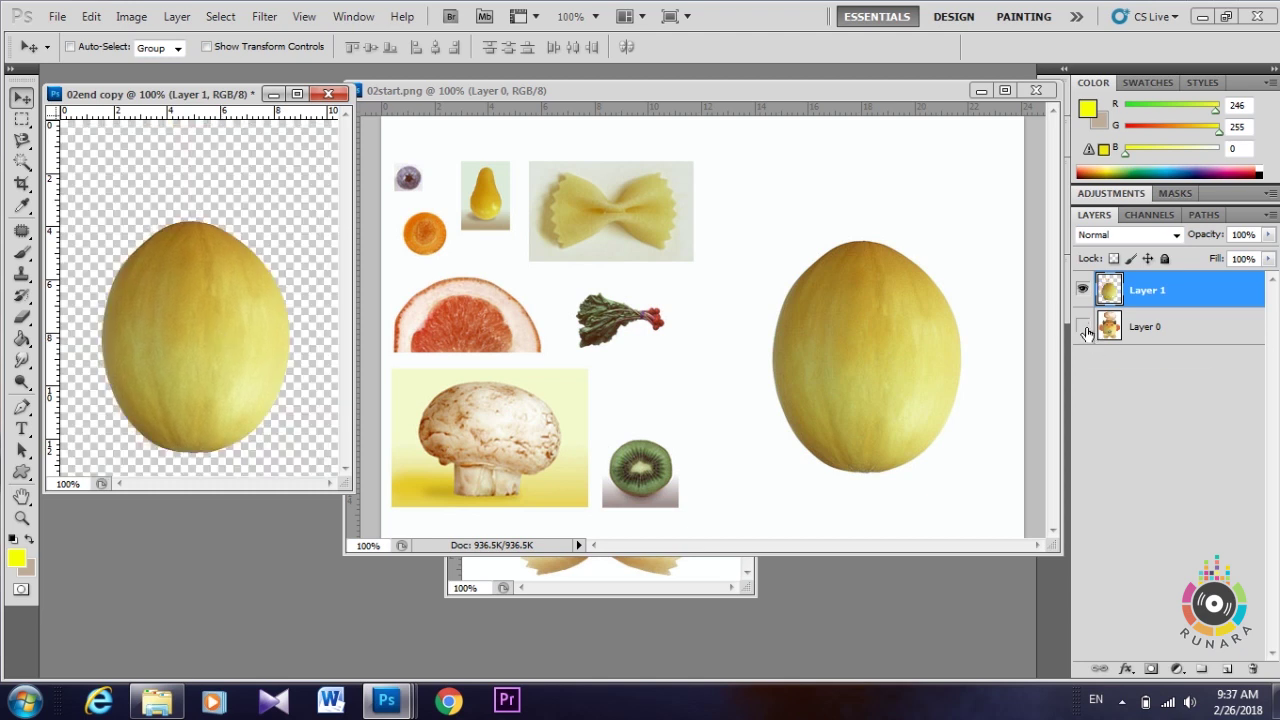
{"action": "left_click", "coordinate": [756, 97]}
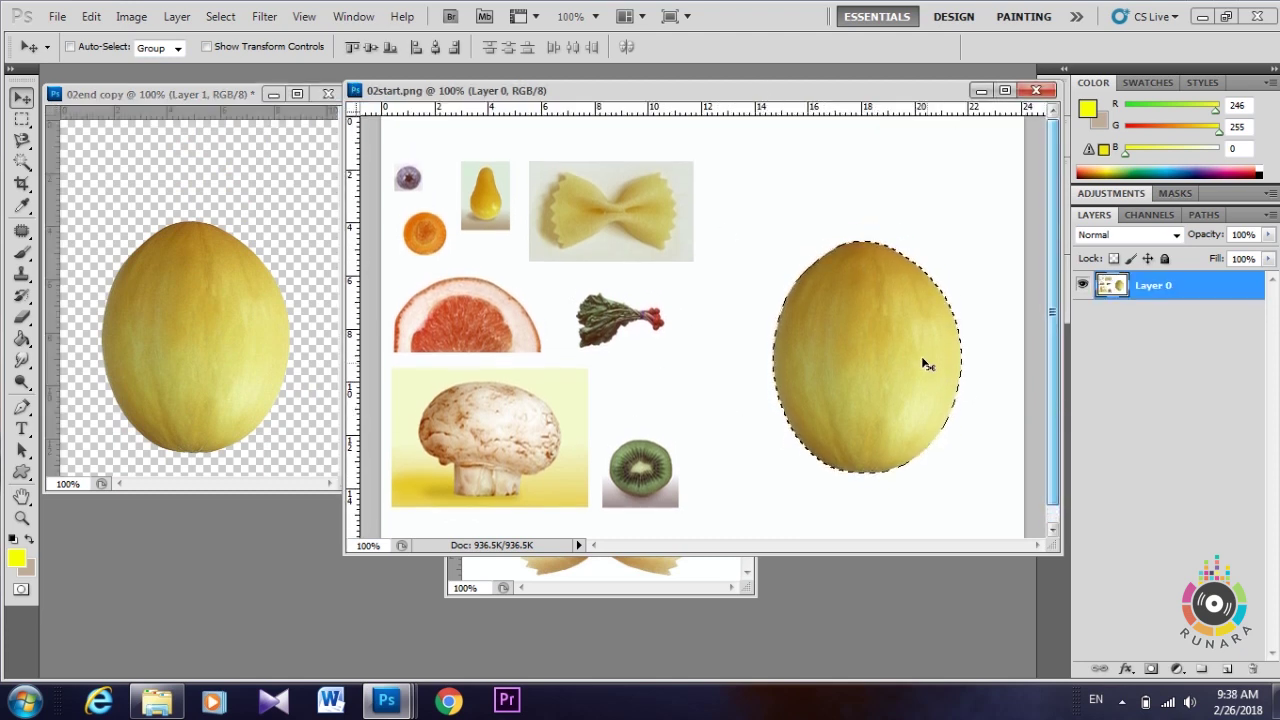
{"action": "key", "text": "ctrl+d"}
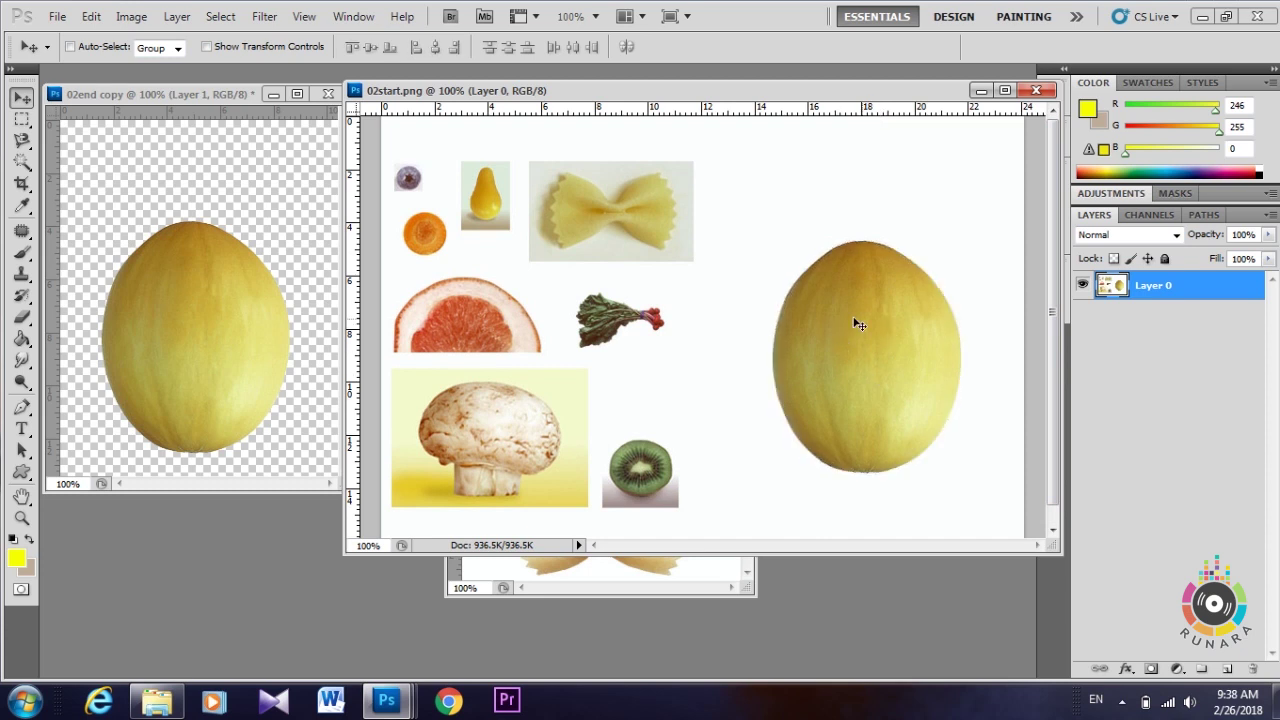
{"action": "left_click_drag", "start_coordinate": [1056, 370], "coordinate": [1052, 394]}
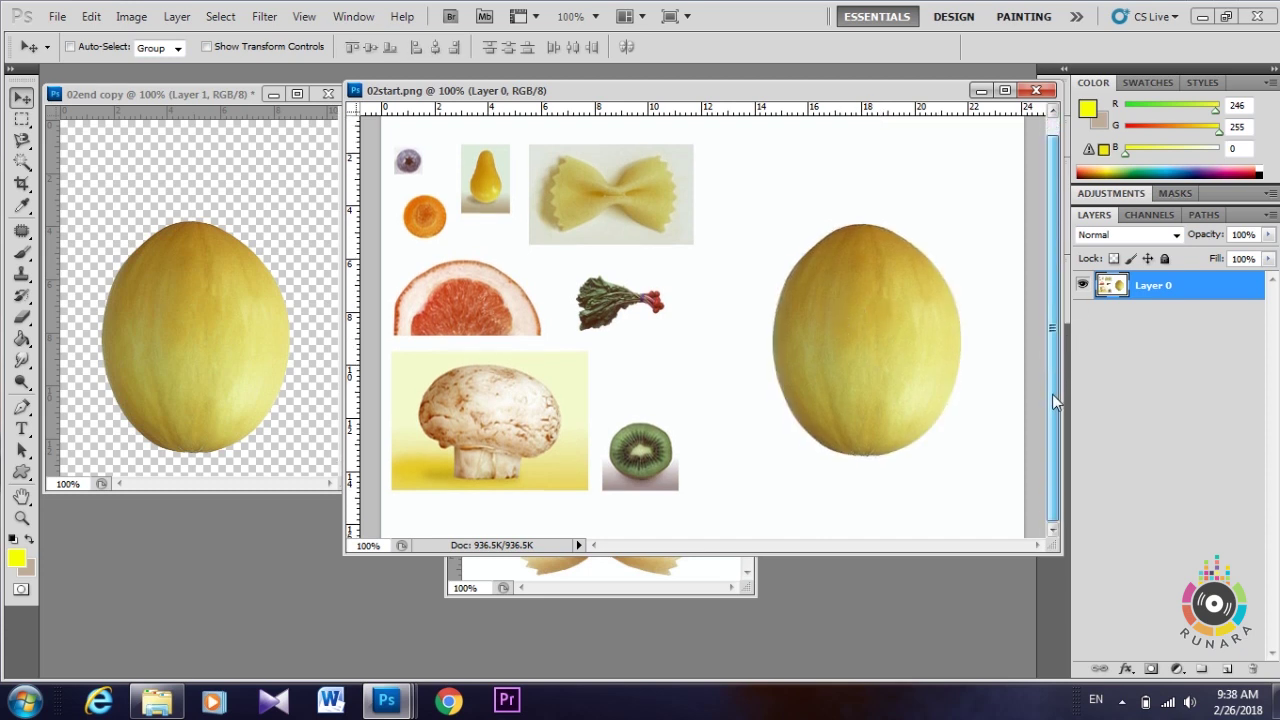
Step: Marquee the kale sprig, zoom in, and subtract its white background with an Alt Magic Wand click
{"action": "left_click", "coordinate": [22, 119]}
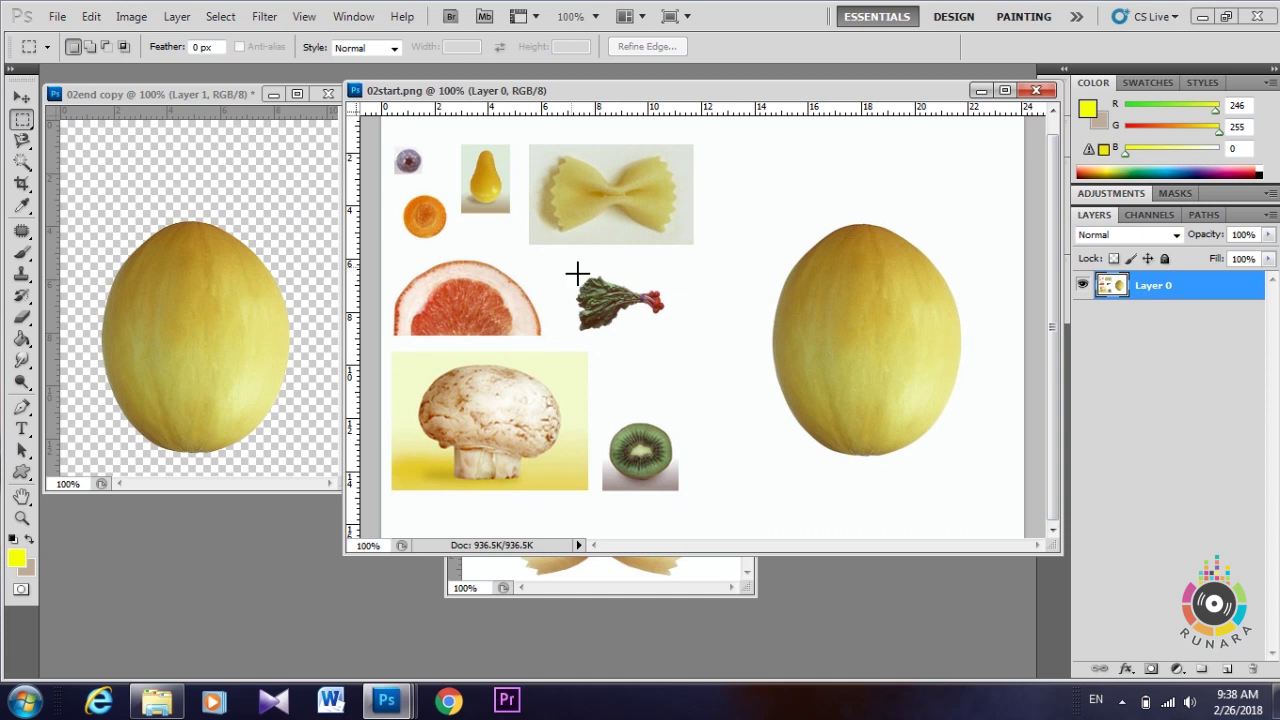
{"action": "left_click_drag", "start_coordinate": [674, 326], "coordinate": [671, 335]}
{"action": "left_click_drag", "start_coordinate": [1055, 383], "coordinate": [1046, 353]}
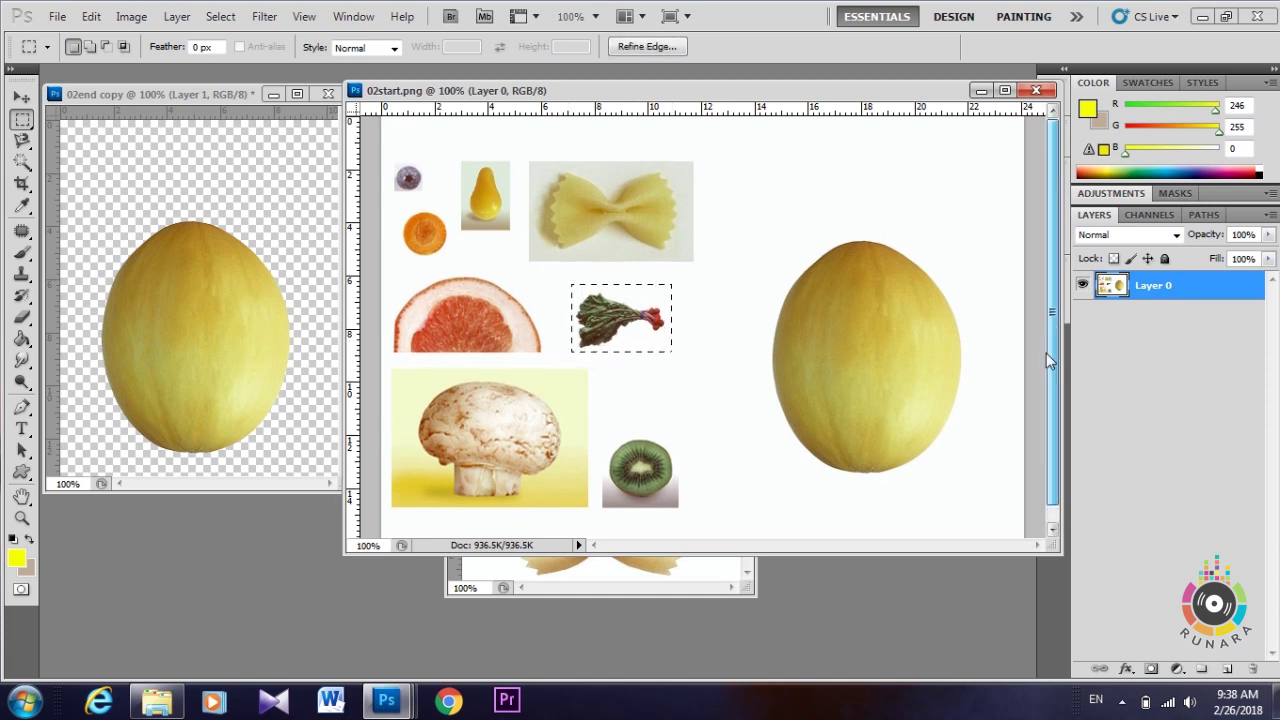
{"action": "scroll", "coordinate": [630, 336], "scroll_direction": "up", "scroll_amount": 2, "text": "alt"}
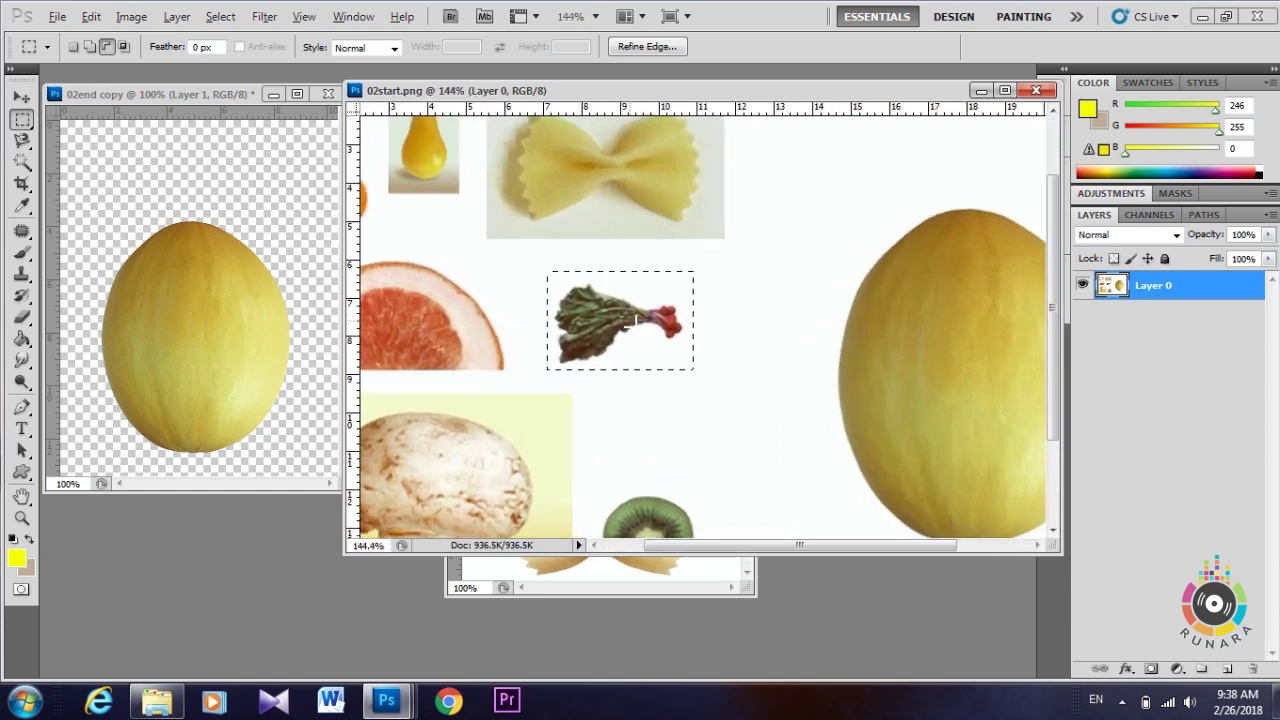
{"action": "scroll", "coordinate": [600, 338], "scroll_direction": "up", "scroll_amount": 2, "text": "alt"}
{"action": "scroll", "coordinate": [570, 340], "scroll_direction": "up", "scroll_amount": 2, "text": "alt"}
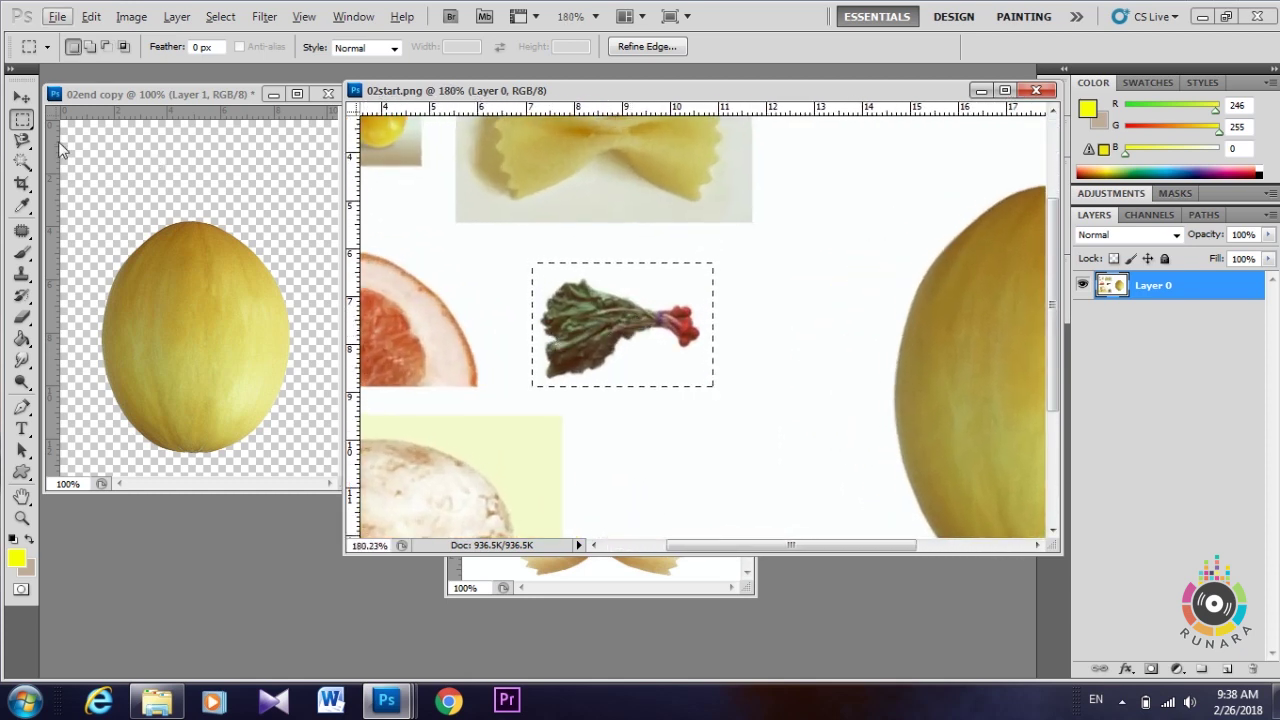
{"action": "left_click", "coordinate": [22, 162]}
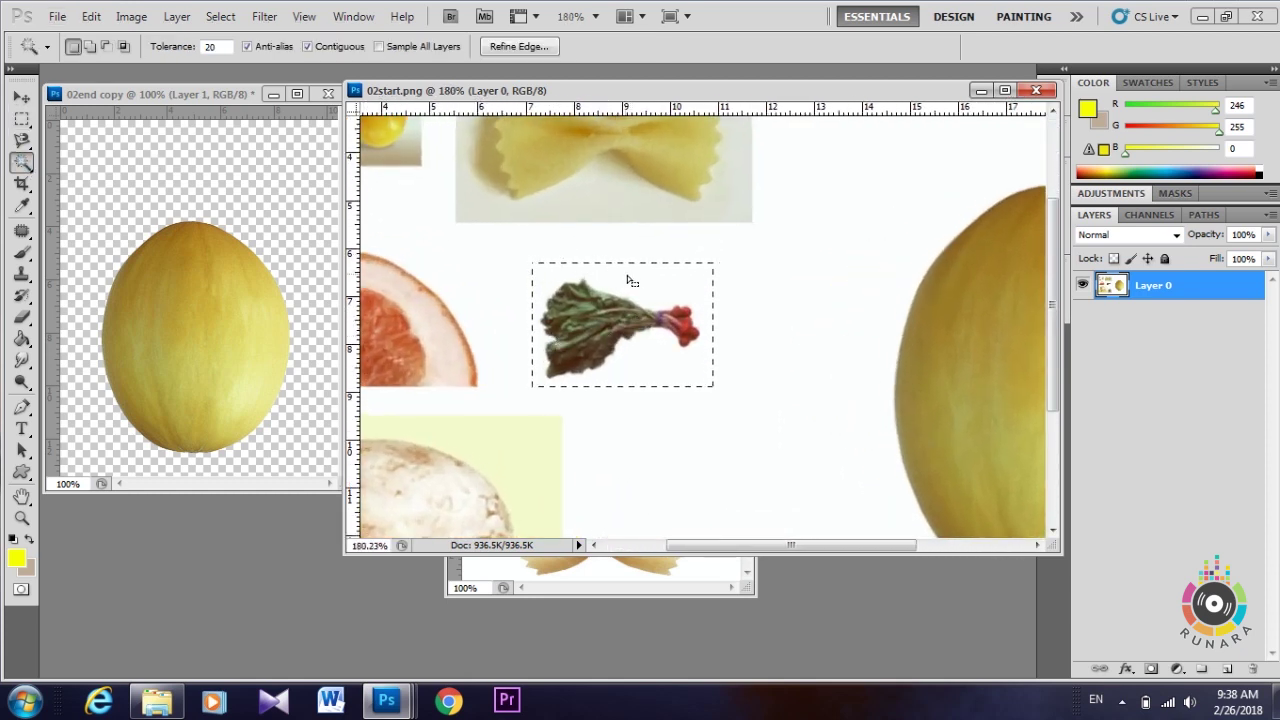
{"action": "key", "text": "alt"}
{"action": "left_click", "coordinate": [656, 285], "text": "alt"}
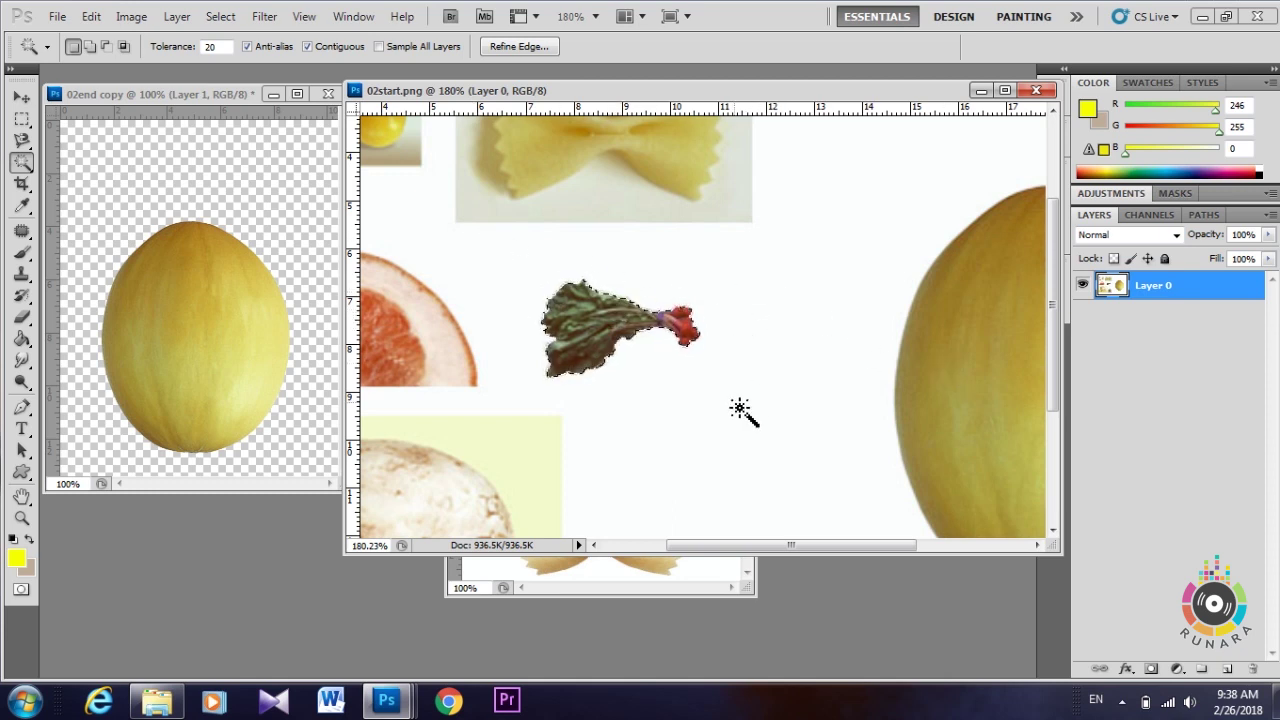
Step: Copy the kale sprig into the melon document as Layer 2 and compare with the reference face
{"action": "key", "text": "v"}
{"action": "left_click_drag", "start_coordinate": [676, 318], "coordinate": [197, 302]}
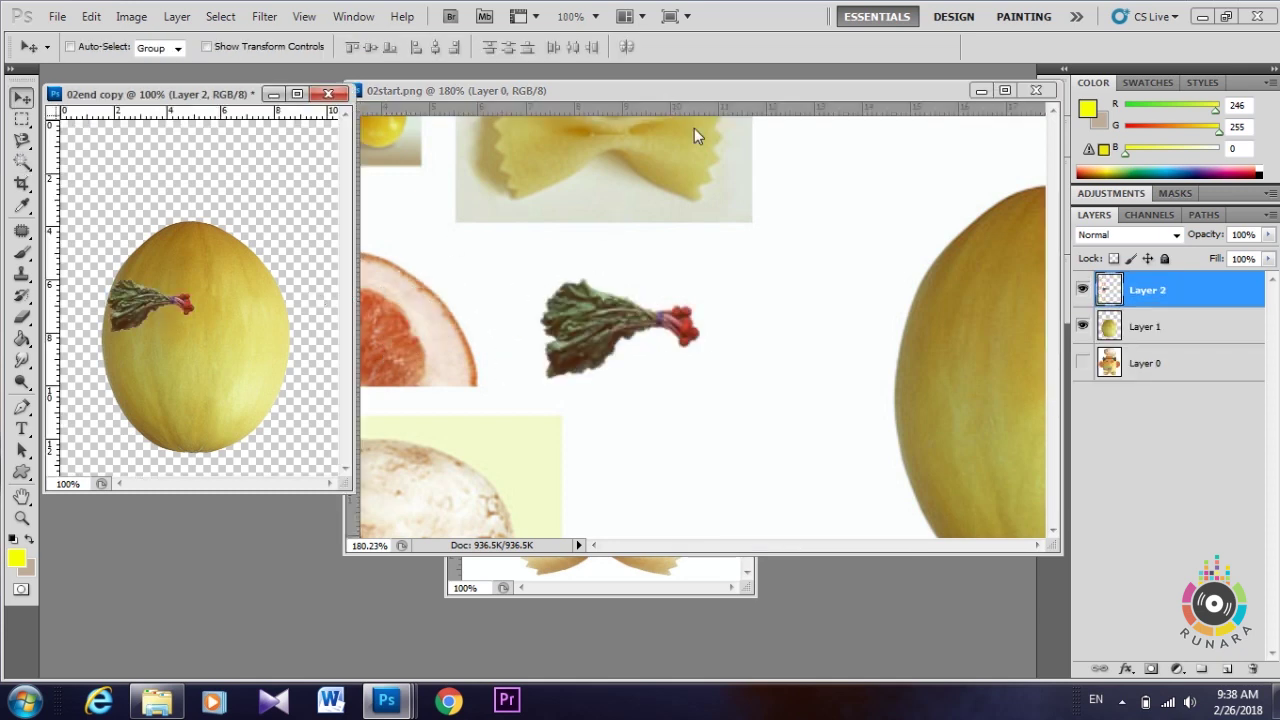
{"action": "key", "text": "ctrl+0"}
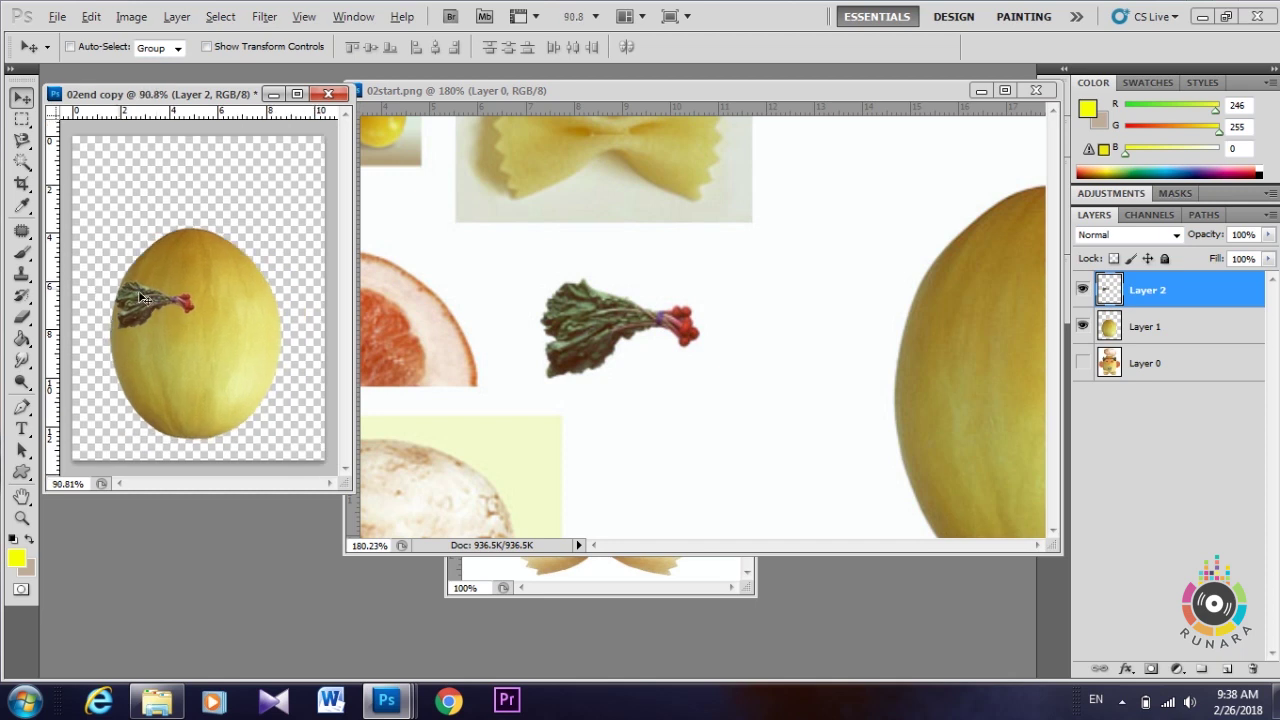
{"action": "left_click", "coordinate": [688, 568]}
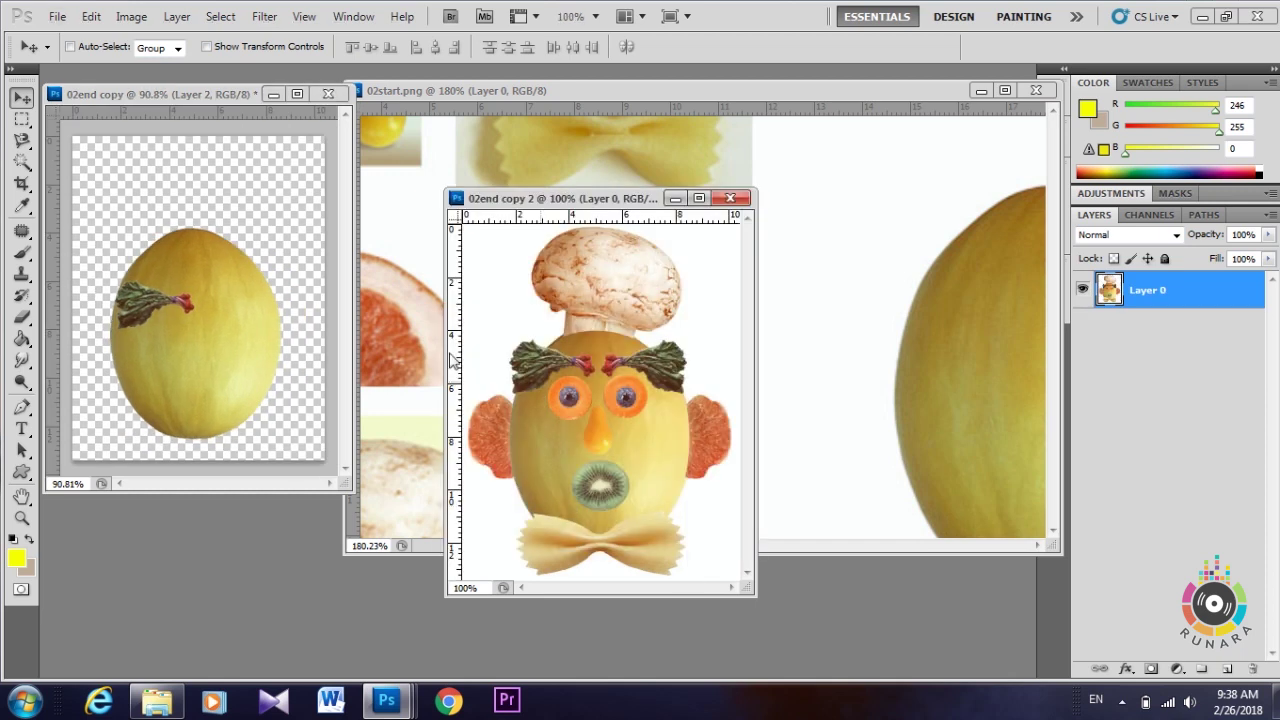
{"action": "left_click", "coordinate": [100, 89]}
Step: Position the kale eyebrow at the melon's top-left, checking placement by toggling layer visibility
{"action": "left_click_drag", "start_coordinate": [170, 305], "coordinate": [158, 252]}
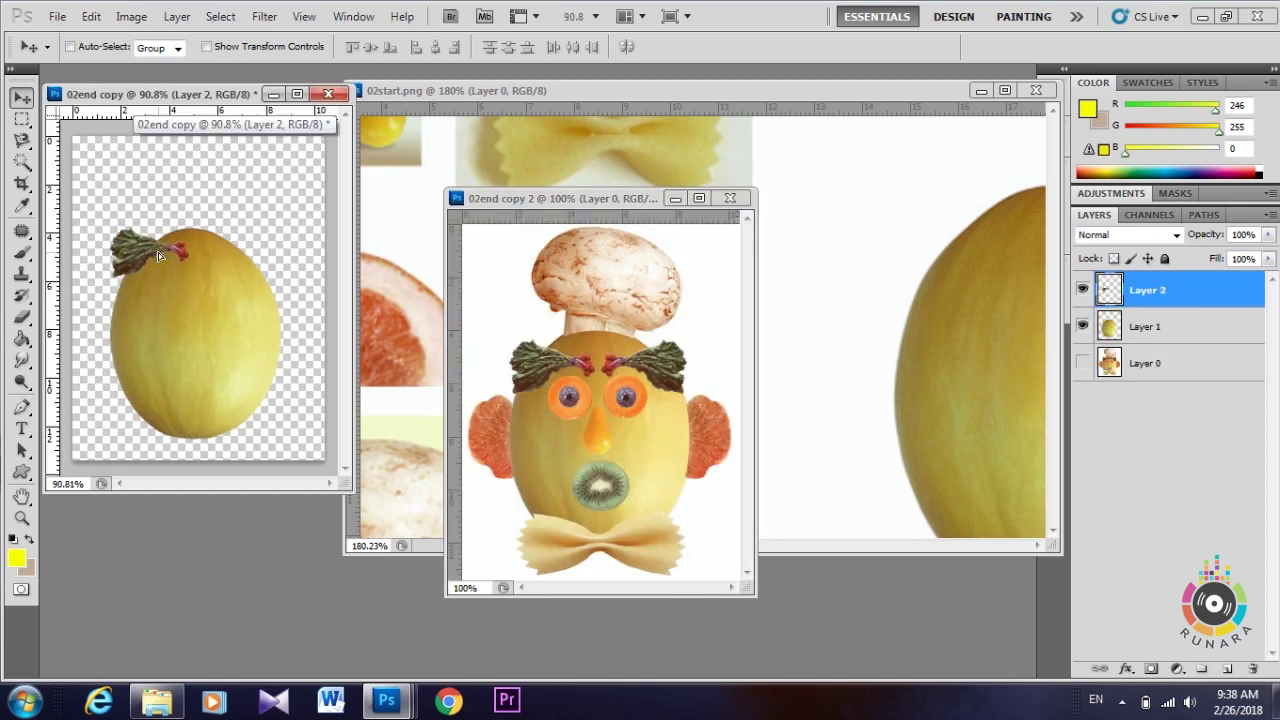
{"action": "key", "text": "Right"}
{"action": "key", "text": "Right"}
{"action": "key", "text": "Right"}
{"action": "key", "text": "Down"}
{"action": "key", "text": "Right"}
{"action": "key", "text": "Down"}
{"action": "key", "text": "Down"}
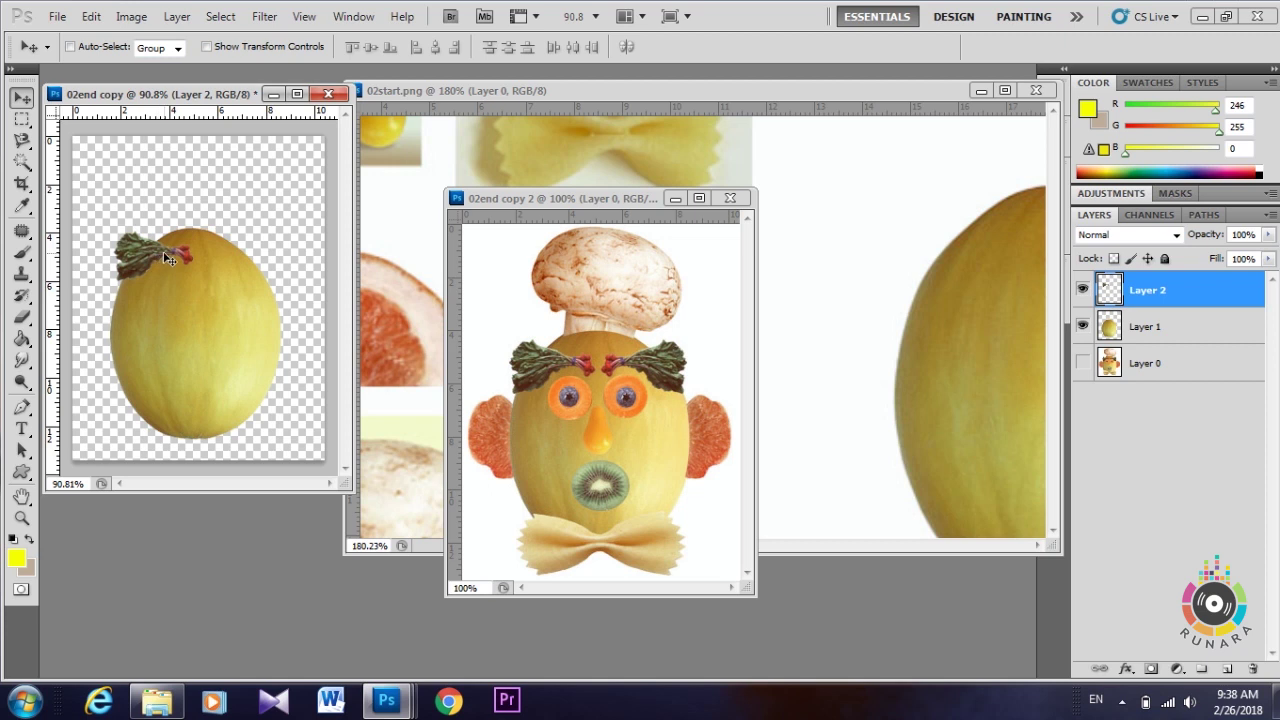
{"action": "left_click", "coordinate": [1083, 289]}
{"action": "left_click", "coordinate": [1084, 289]}
{"action": "left_click", "coordinate": [1083, 326]}
{"action": "left_click", "coordinate": [1083, 326]}
{"action": "left_click", "coordinate": [1150, 338]}
{"action": "left_click", "coordinate": [1218, 287]}
Step: Duplicate Layer 2 as Layer 2 copy and drag it to the melon's top-right
{"action": "right_click", "coordinate": [1157, 294]}
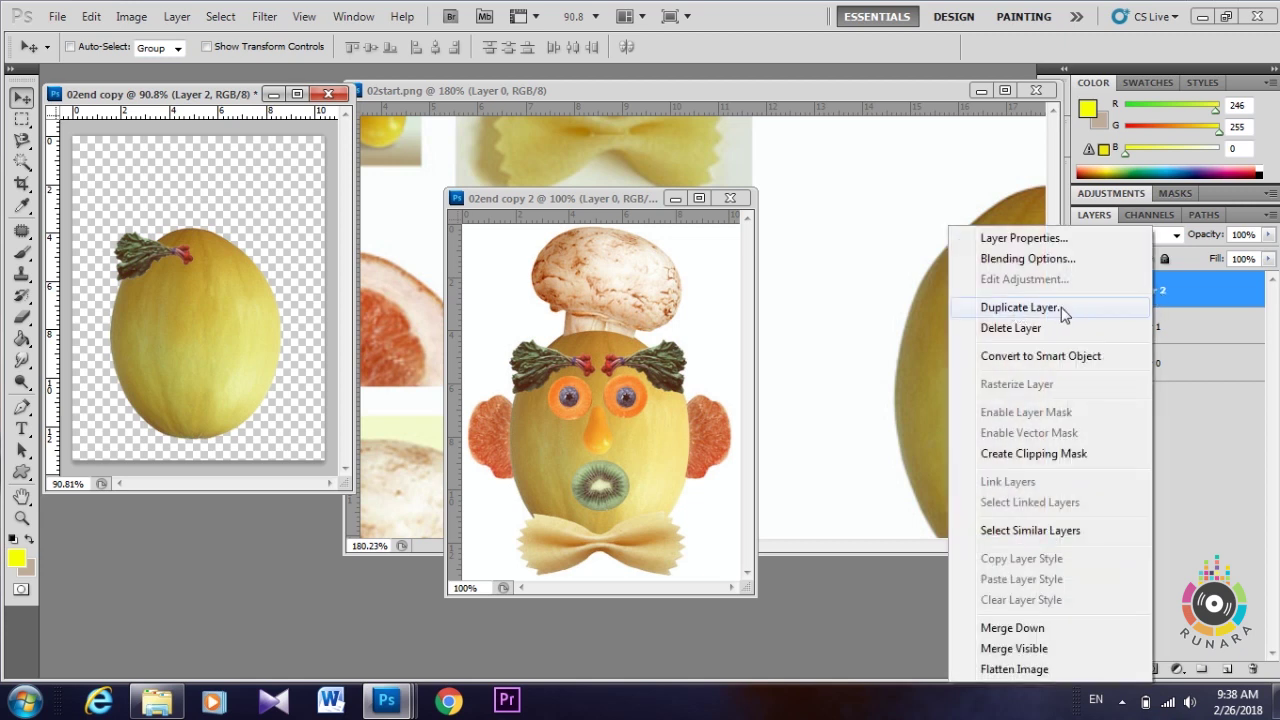
{"action": "left_click", "coordinate": [1018, 307]}
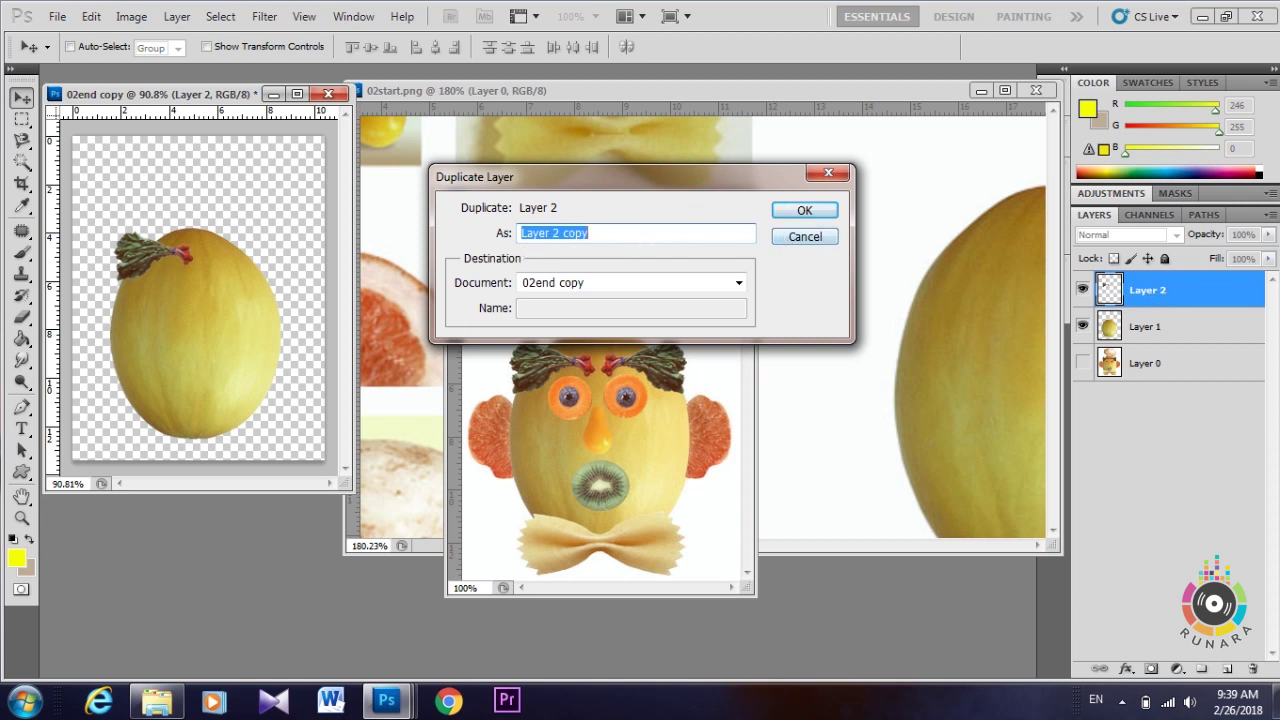
{"action": "left_click", "coordinate": [803, 214]}
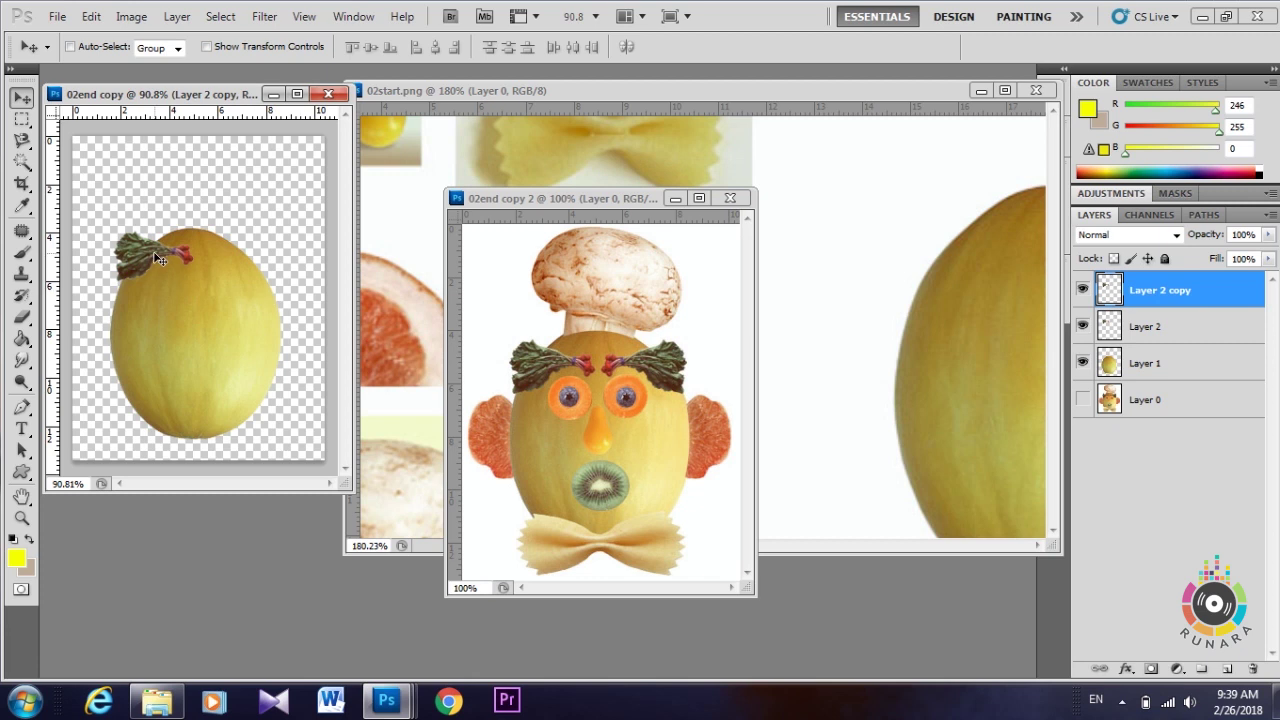
{"action": "left_click_drag", "start_coordinate": [153, 251], "coordinate": [251, 264]}
Step: Flip the eyebrow copy horizontally with Free Transform
{"action": "left_click", "coordinate": [91, 16]}
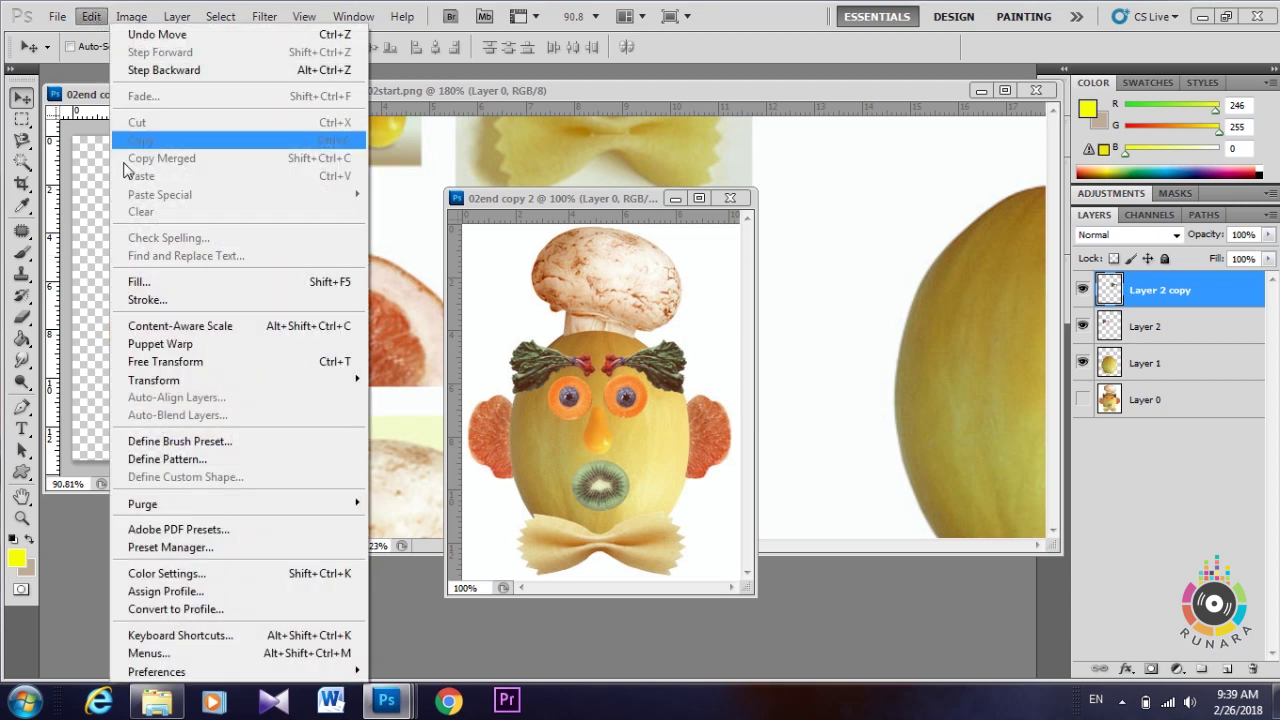
{"action": "left_click", "coordinate": [193, 366]}
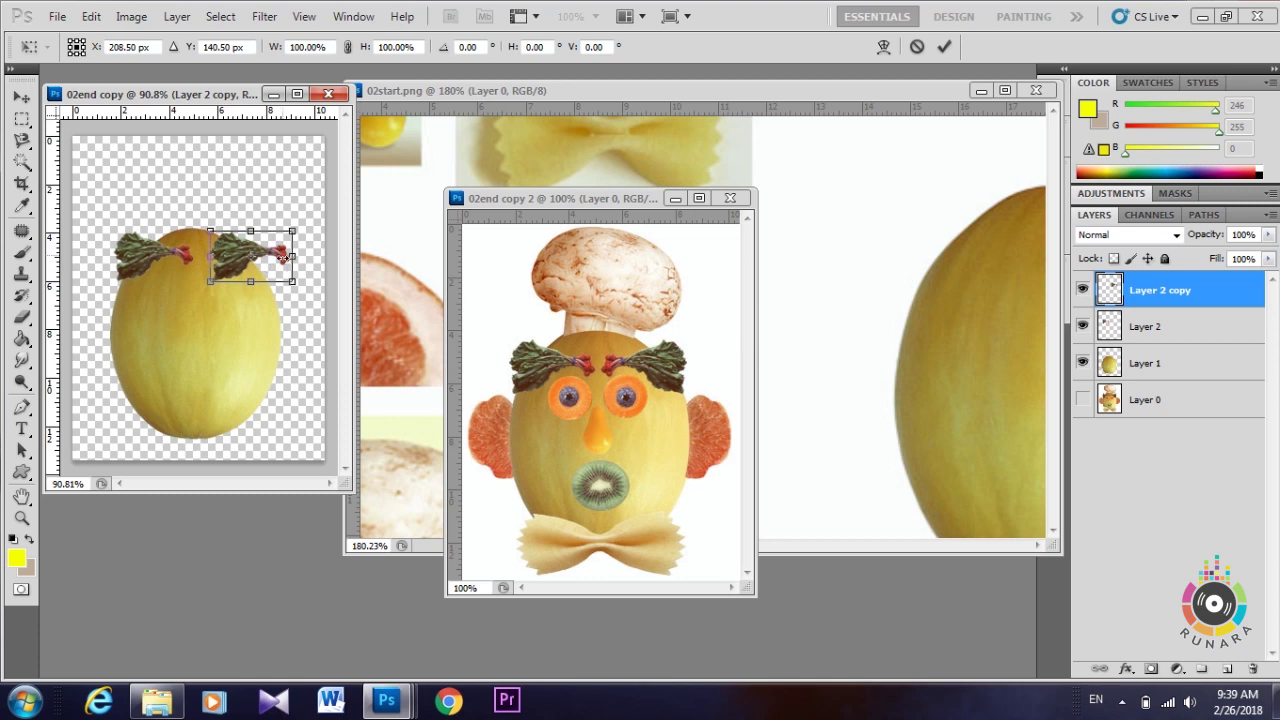
{"action": "right_click", "coordinate": [270, 266]}
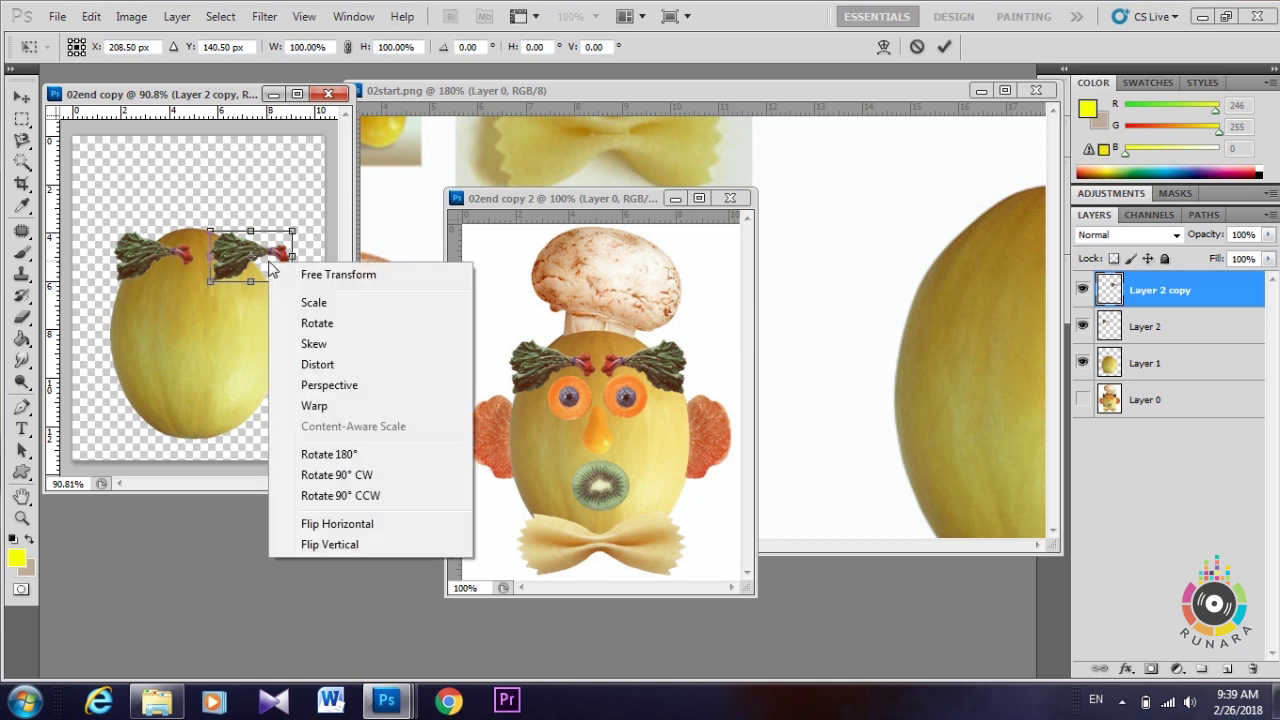
{"action": "left_click", "coordinate": [367, 530]}
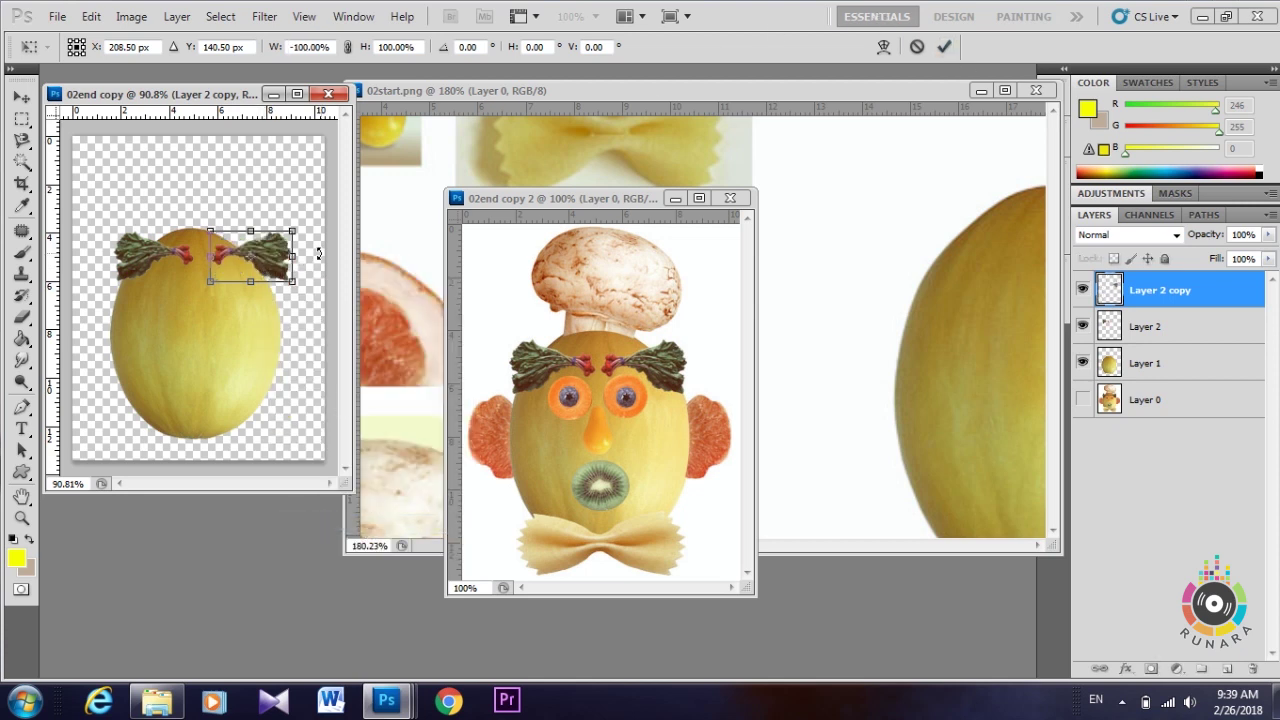
{"action": "key", "text": "Return"}
Step: Nudge the right eyebrow and then Layer 2's left eyebrow leftward to align the pair
{"action": "key", "text": "Left"}
{"action": "key", "text": "Left"}
{"action": "key", "text": "Left"}
{"action": "key", "text": "Left"}
{"action": "key", "text": "Left"}
{"action": "key", "text": "Left"}
{"action": "key", "text": "Left"}
{"action": "key", "text": "Left"}
{"action": "key", "text": "Left"}
{"action": "key", "text": "Left"}
{"action": "key", "text": "Left"}
{"action": "key", "text": "Left"}
{"action": "key", "text": "Left"}
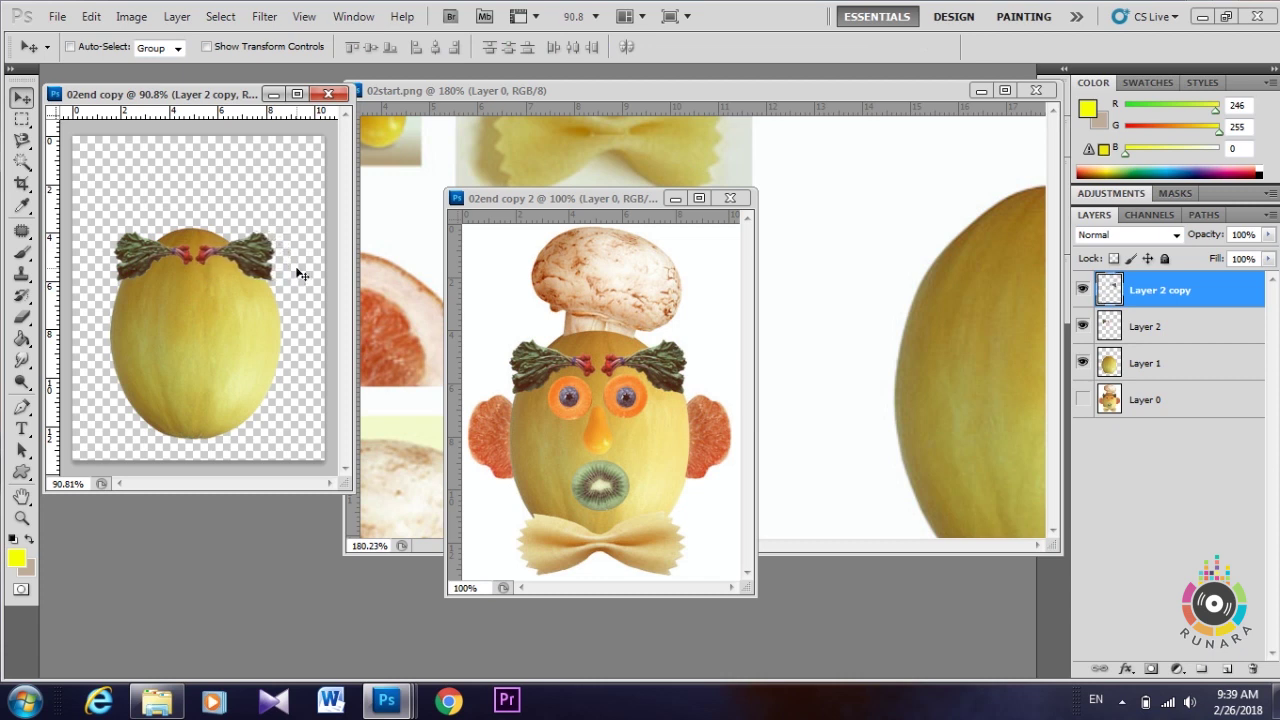
{"action": "right_click", "coordinate": [150, 258]}
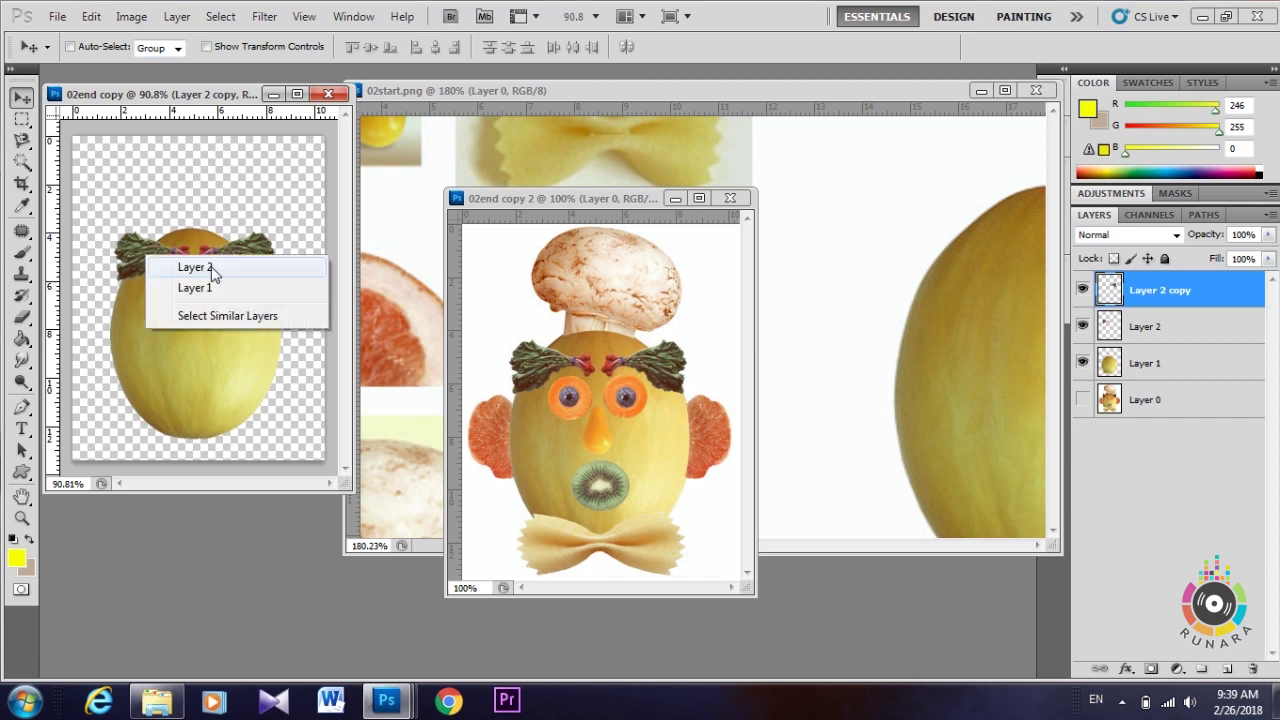
{"action": "left_click", "coordinate": [222, 265]}
{"action": "key", "text": "Left"}
{"action": "key", "text": "Left"}
{"action": "key", "text": "Left"}
{"action": "key", "text": "Left"}
{"action": "key", "text": "Left"}
{"action": "key", "text": "Left"}
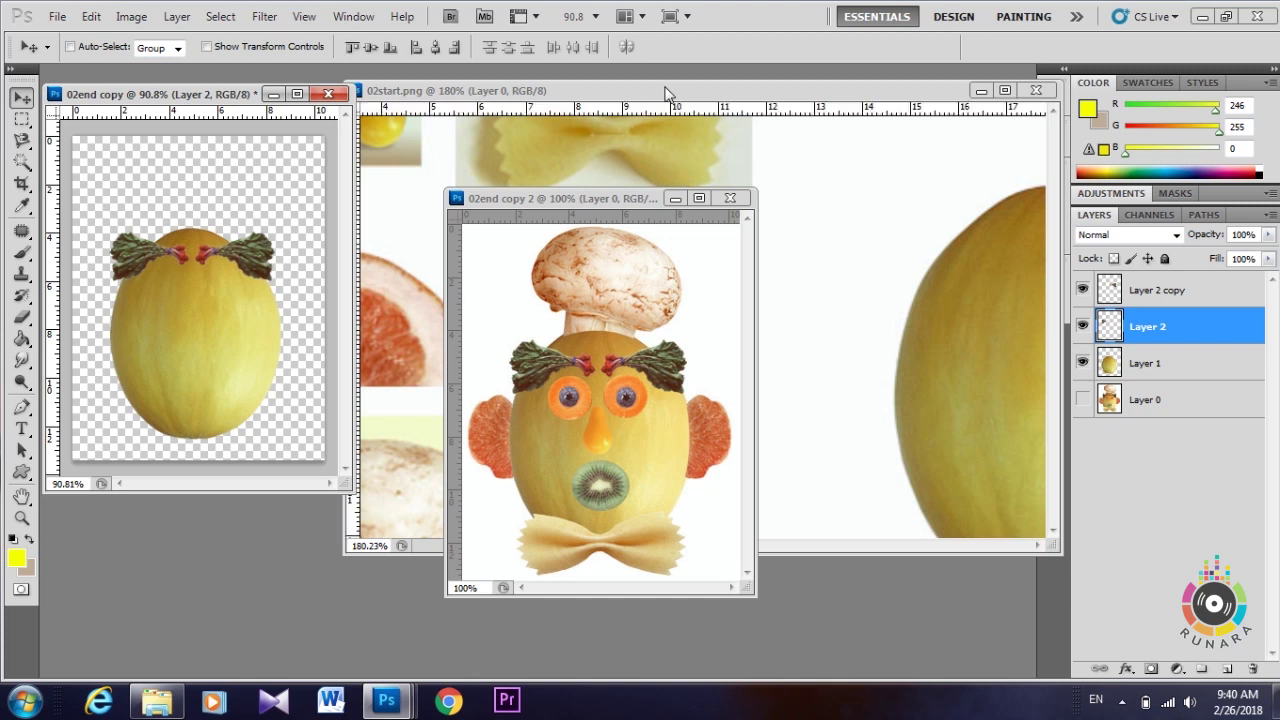
Step: Select the orange slice in 02start with an elliptical marquee and drag it into 02end copy as Layer 3
{"action": "left_click", "coordinate": [551, 277]}
{"action": "scroll", "coordinate": [532, 261], "scroll_direction": "down", "scroll_amount": 2, "text": "alt"}
{"action": "scroll", "coordinate": [532, 261], "scroll_direction": "down", "scroll_amount": 1, "text": "alt"}
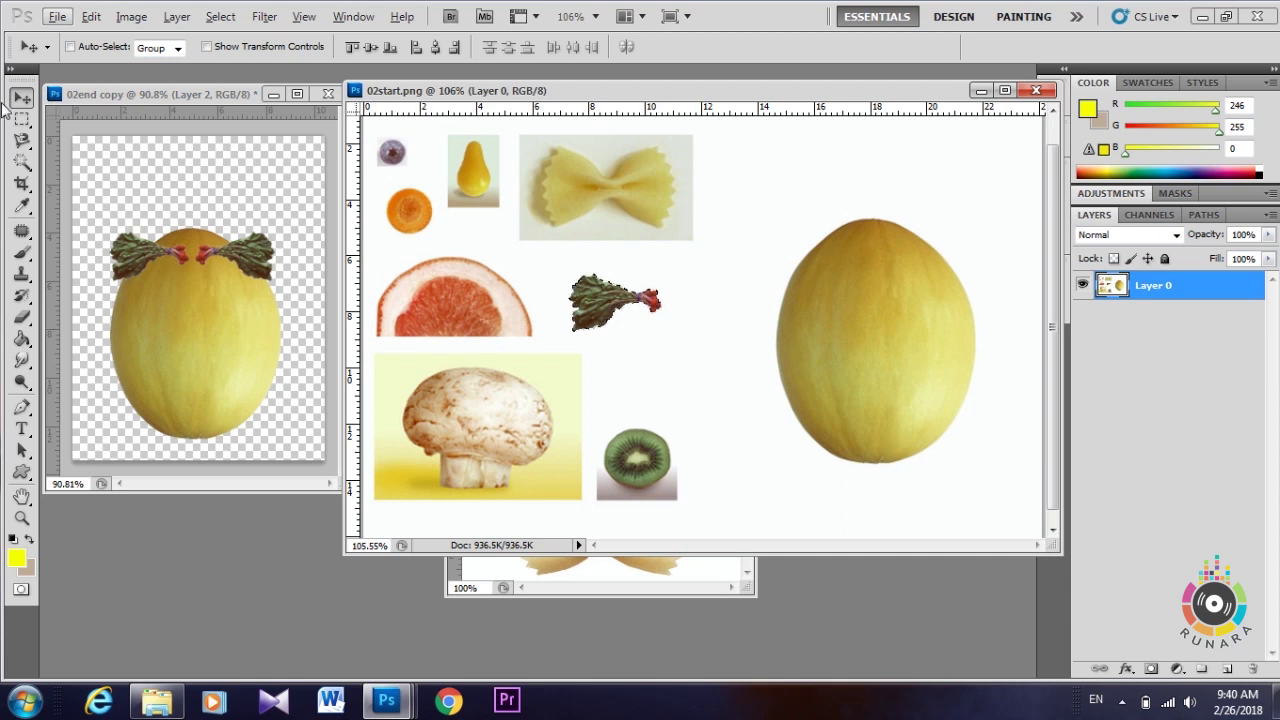
{"action": "left_click_drag", "start_coordinate": [22, 119], "coordinate": [70, 143]}
{"action": "left_click", "coordinate": [70, 136]}
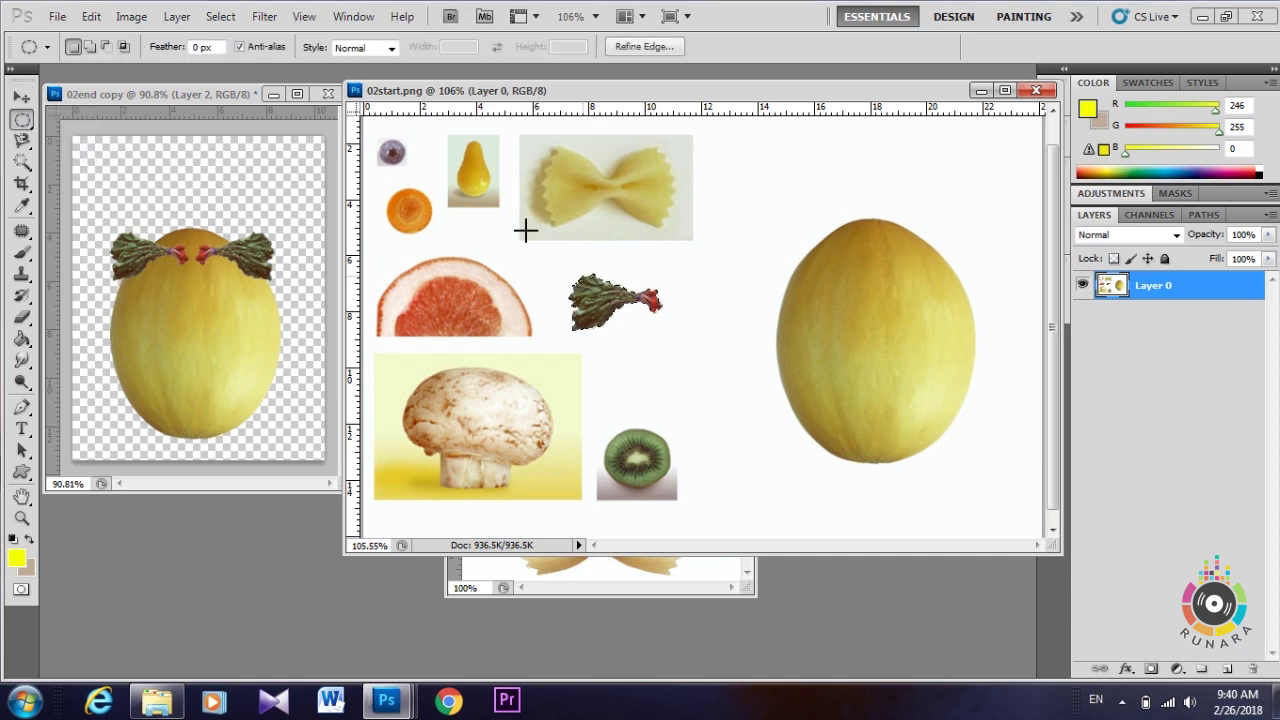
{"action": "scroll", "coordinate": [422, 212], "scroll_direction": "up", "scroll_amount": 2, "text": "alt"}
{"action": "scroll", "coordinate": [420, 214], "scroll_direction": "up", "scroll_amount": 2, "text": "alt"}
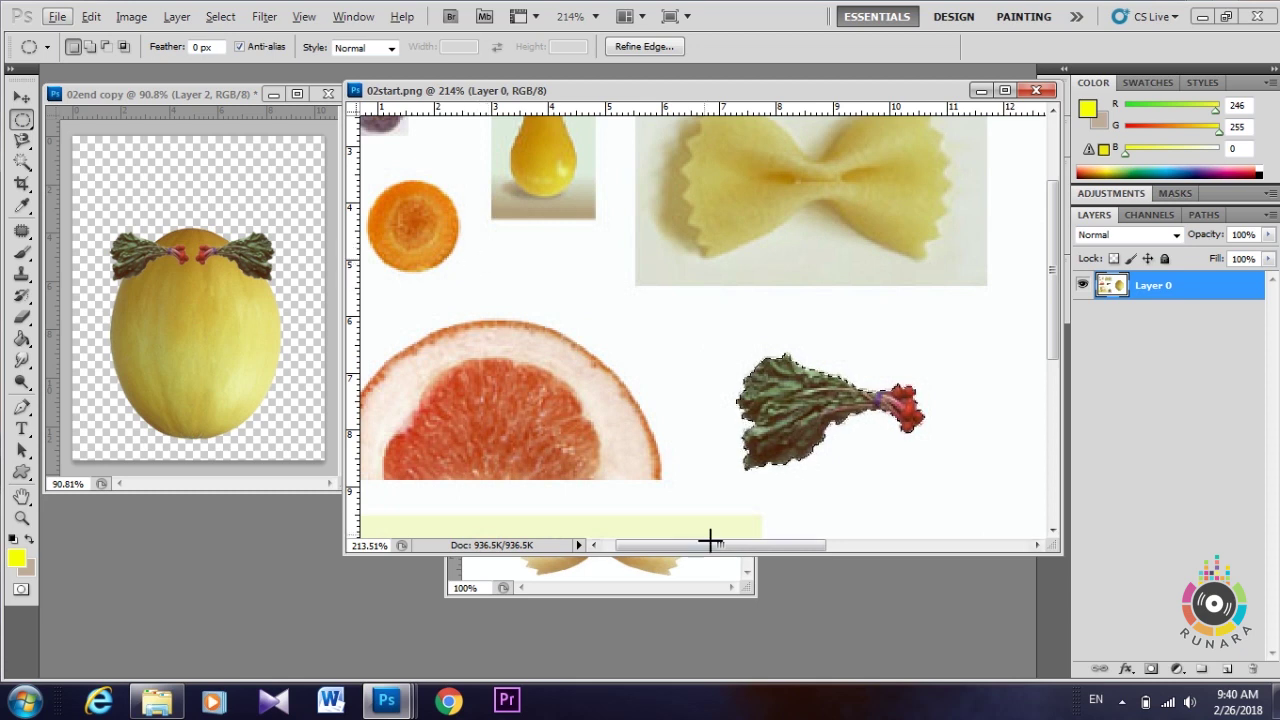
{"action": "left_click_drag", "start_coordinate": [708, 545], "coordinate": [663, 546]}
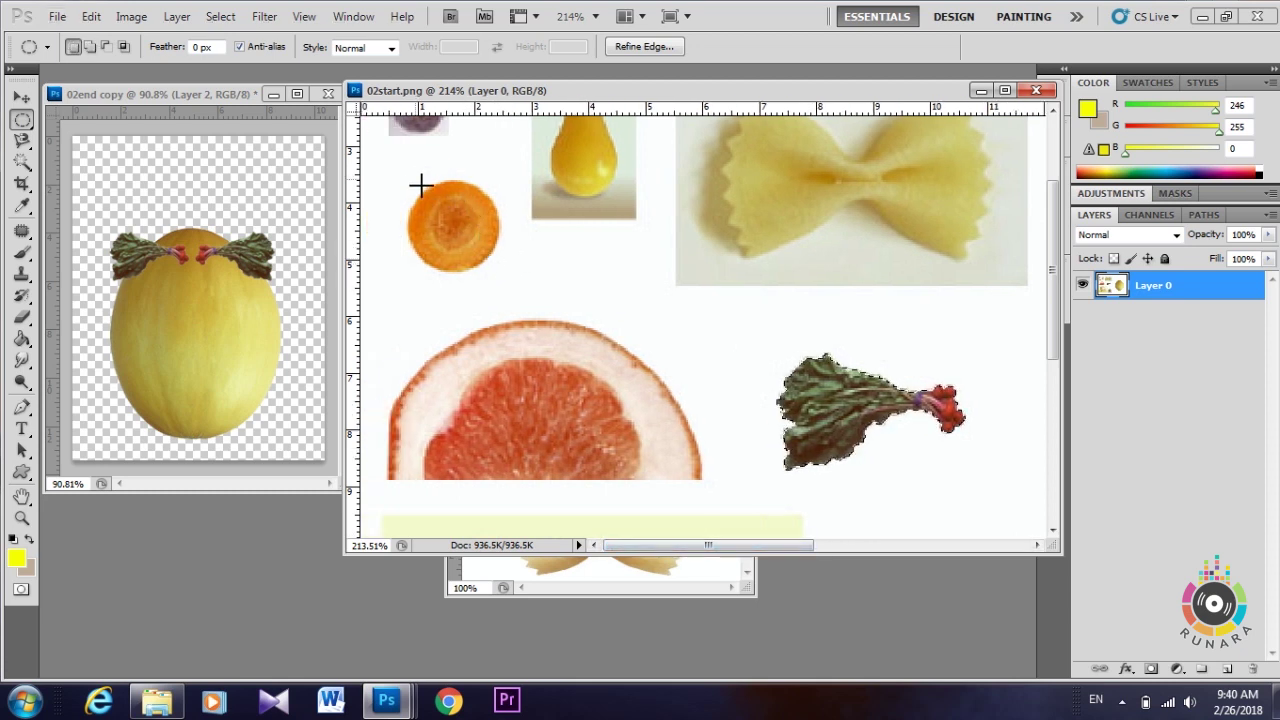
{"action": "left_click_drag", "start_coordinate": [409, 172], "coordinate": [479, 241]}
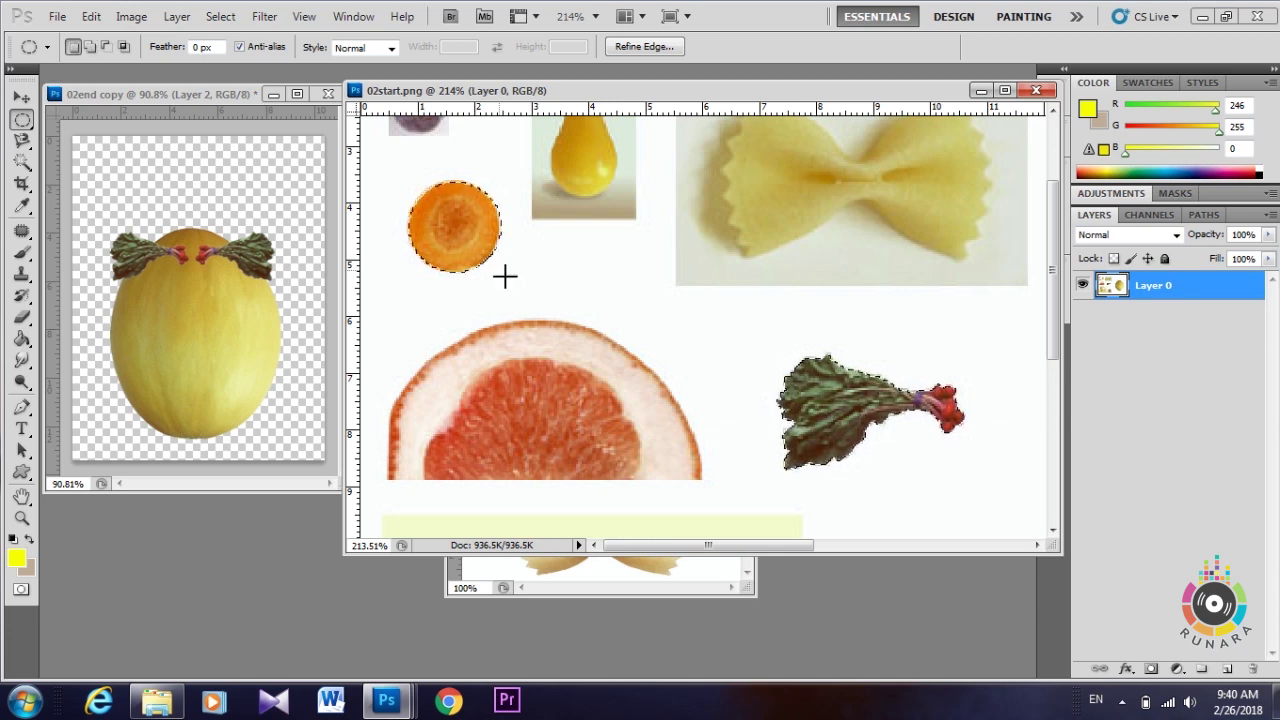
{"action": "key", "text": "v"}
{"action": "mouse_move", "coordinate": [440, 220]}
{"action": "left_mouse_down"}
{"action": "mouse_move", "coordinate": [140, 288]}
{"action": "mouse_move", "coordinate": [158, 296]}
{"action": "left_mouse_up"}
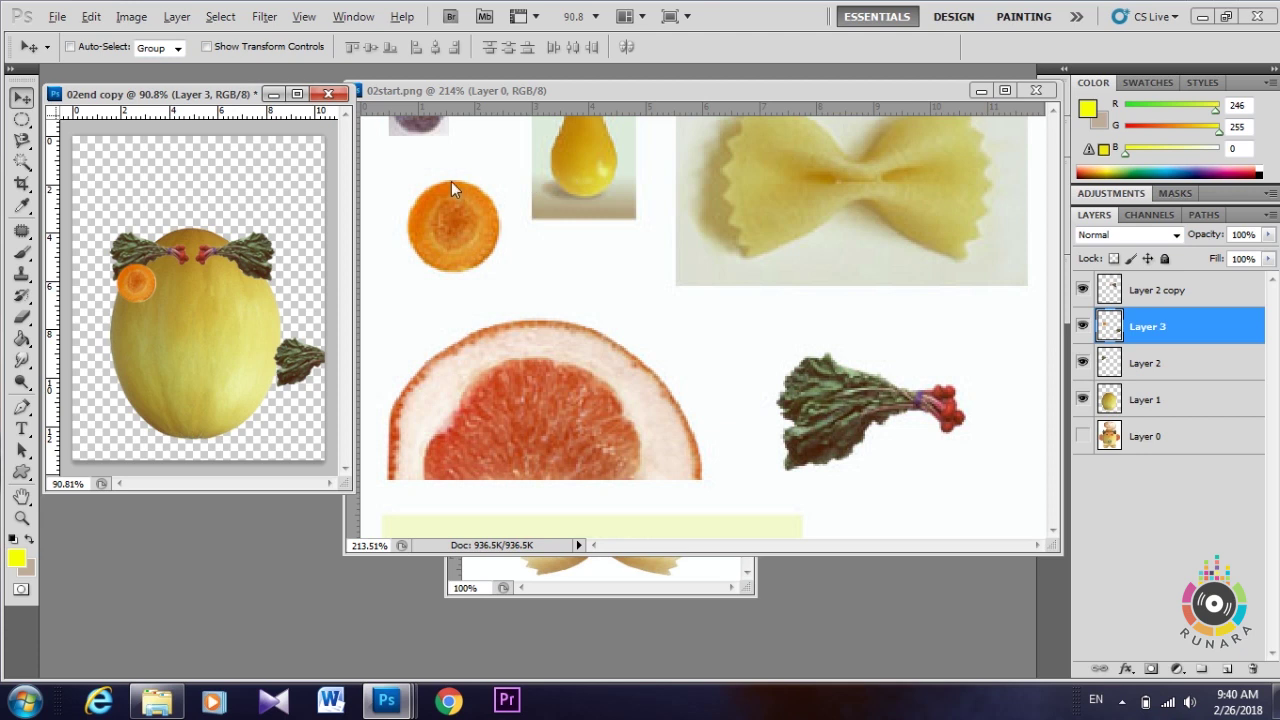
Step: Undo the misplaced slice, trim the selection to the orange slice, and drag it onto the melon face
{"action": "key", "text": "ctrl+alt+z"}
{"action": "key", "text": "ctrl+alt+z"}
{"action": "left_click", "coordinate": [477, 175]}
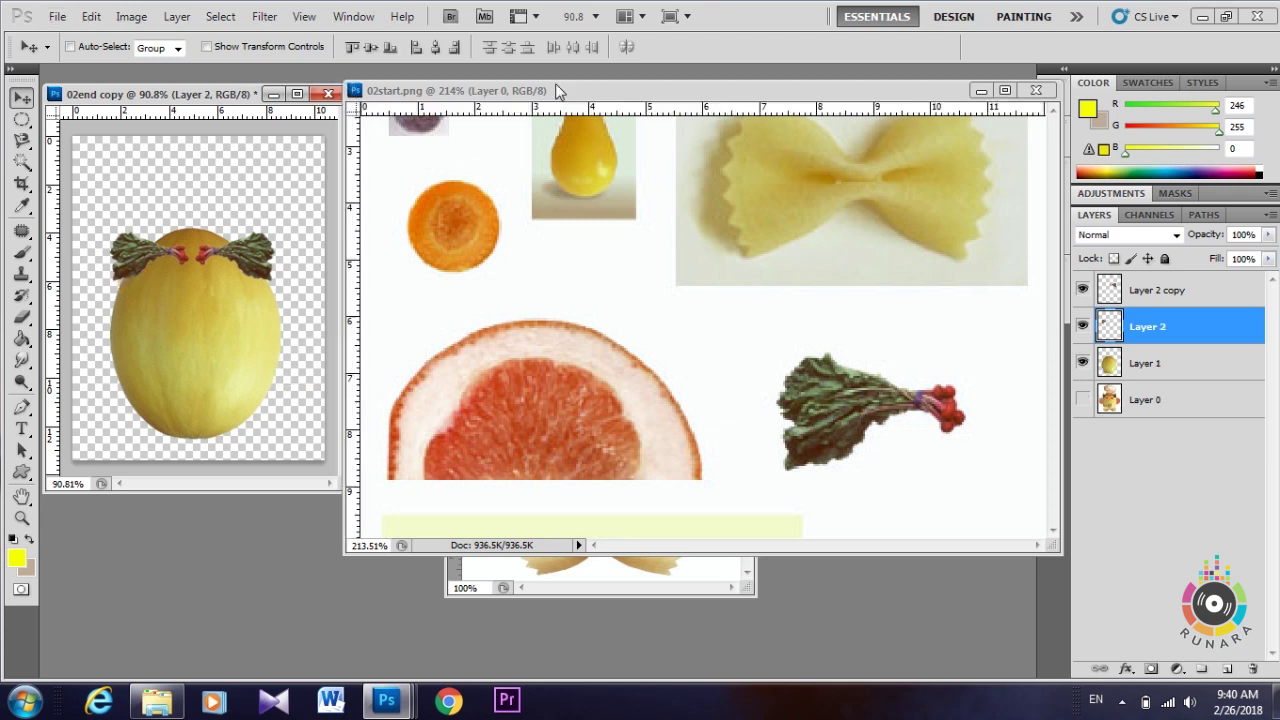
{"action": "left_click", "coordinate": [22, 120]}
{"action": "left_click", "coordinate": [120, 118]}
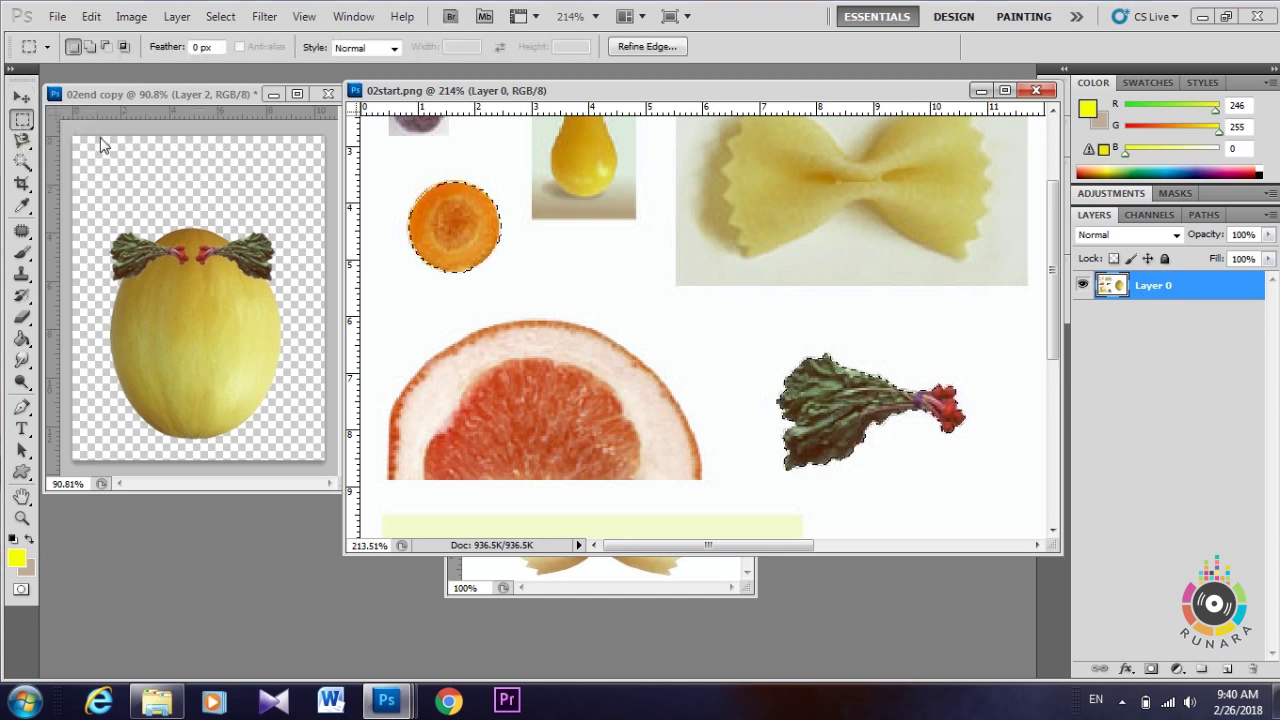
{"action": "left_click_drag", "start_coordinate": [748, 323], "coordinate": [992, 505]}
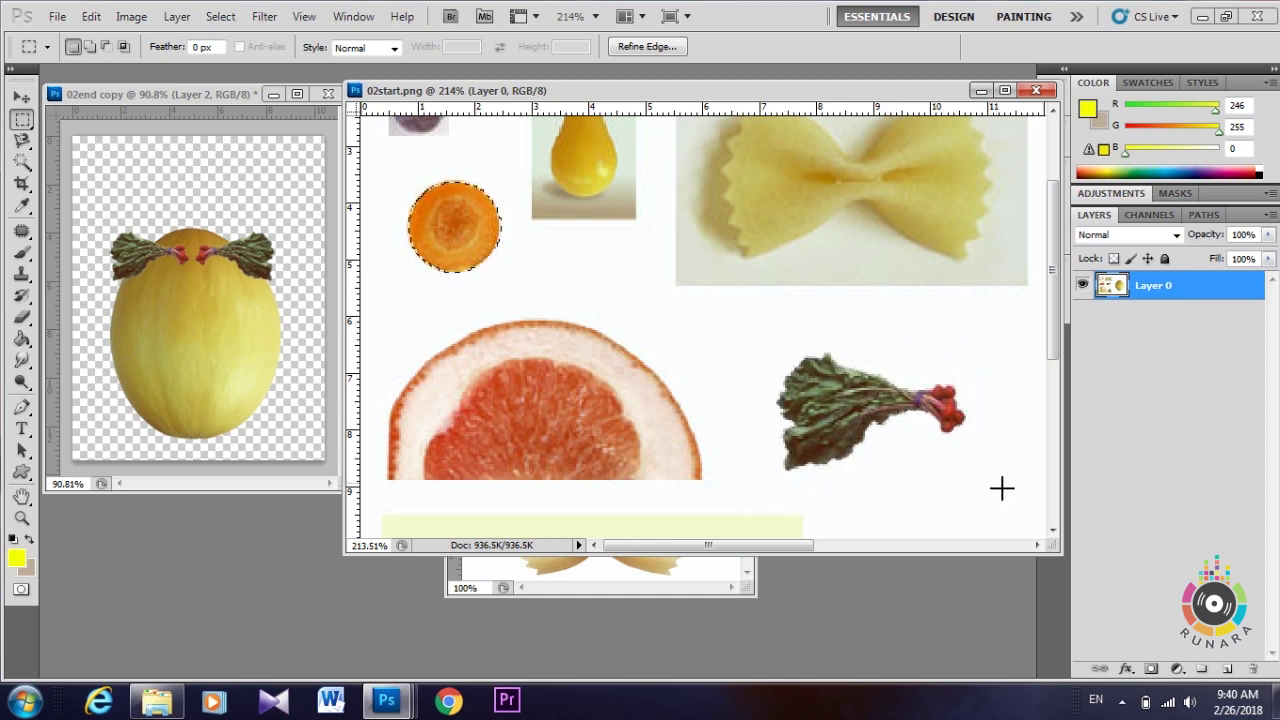
{"action": "key", "text": "v"}
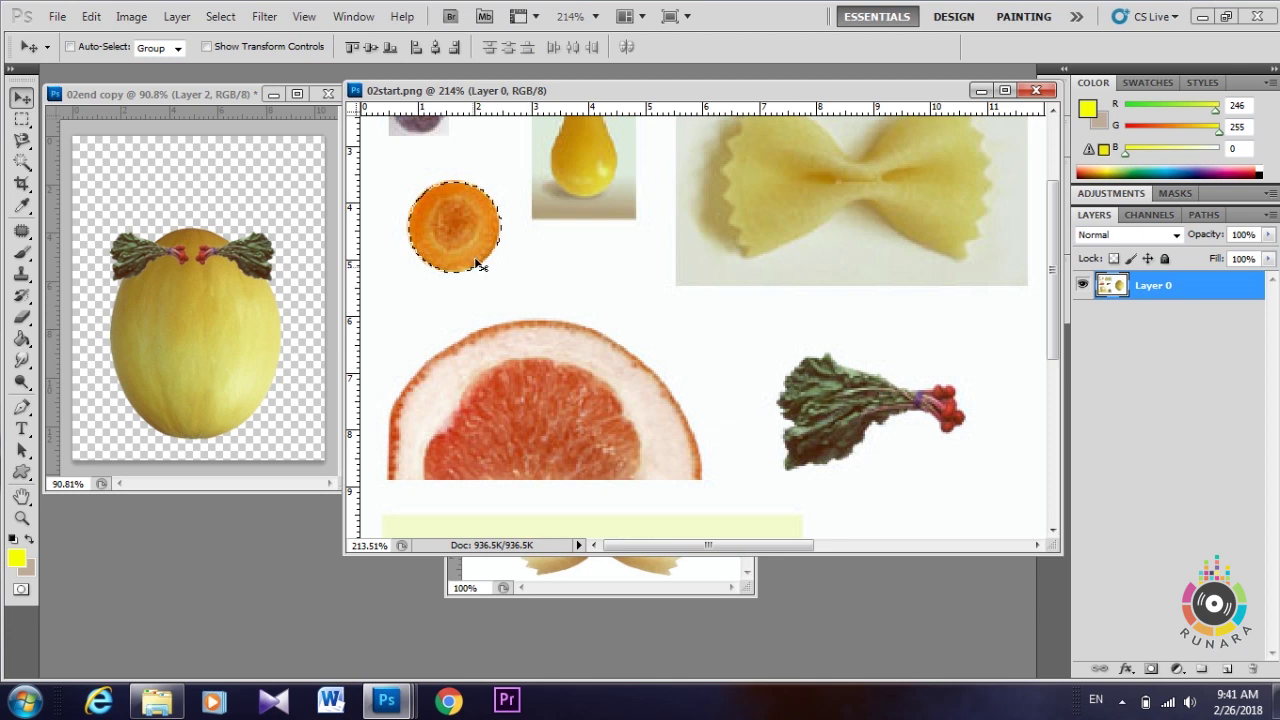
{"action": "left_click_drag", "start_coordinate": [480, 263], "coordinate": [167, 299]}
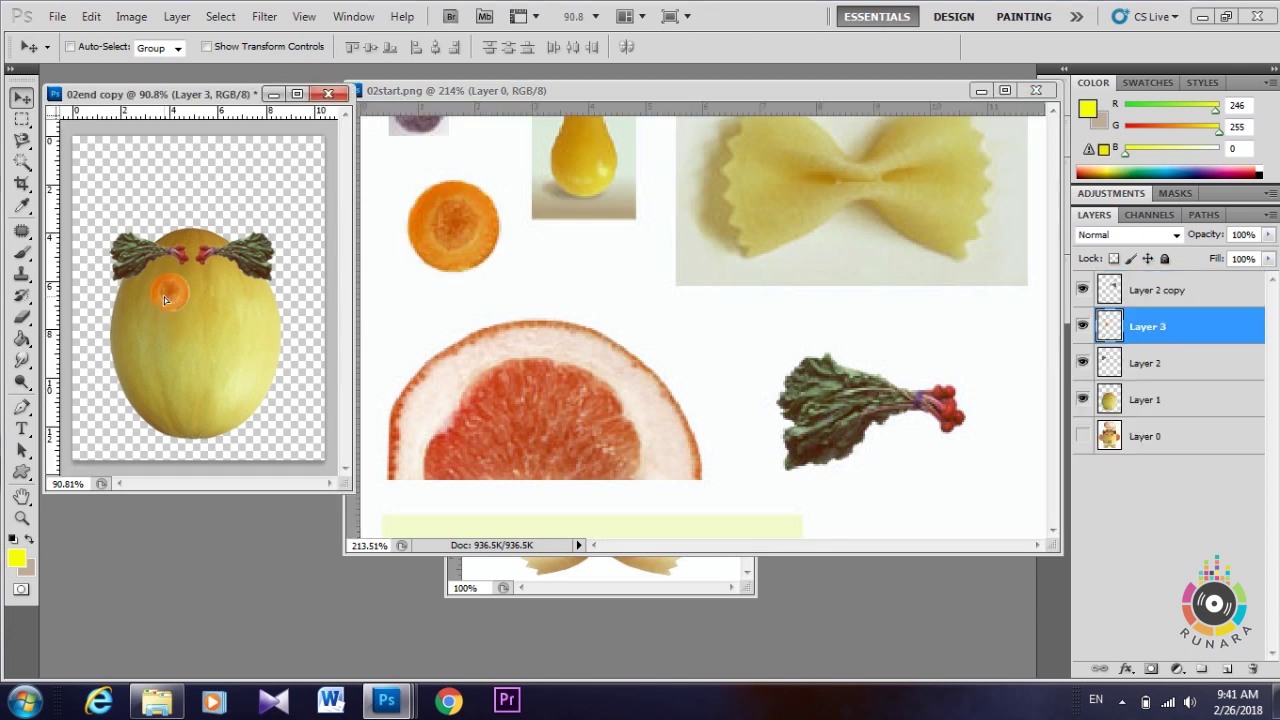
Step: Nudge the slice up under the left eyebrow and move Layer 3 to the top of the stack
{"action": "key", "text": "shift+Up"}
{"action": "key", "text": "Up"}
{"action": "key", "text": "Up"}
{"action": "key", "text": "Up"}
{"action": "key", "text": "Up"}
{"action": "left_click_drag", "start_coordinate": [1175, 331], "coordinate": [1150, 292]}
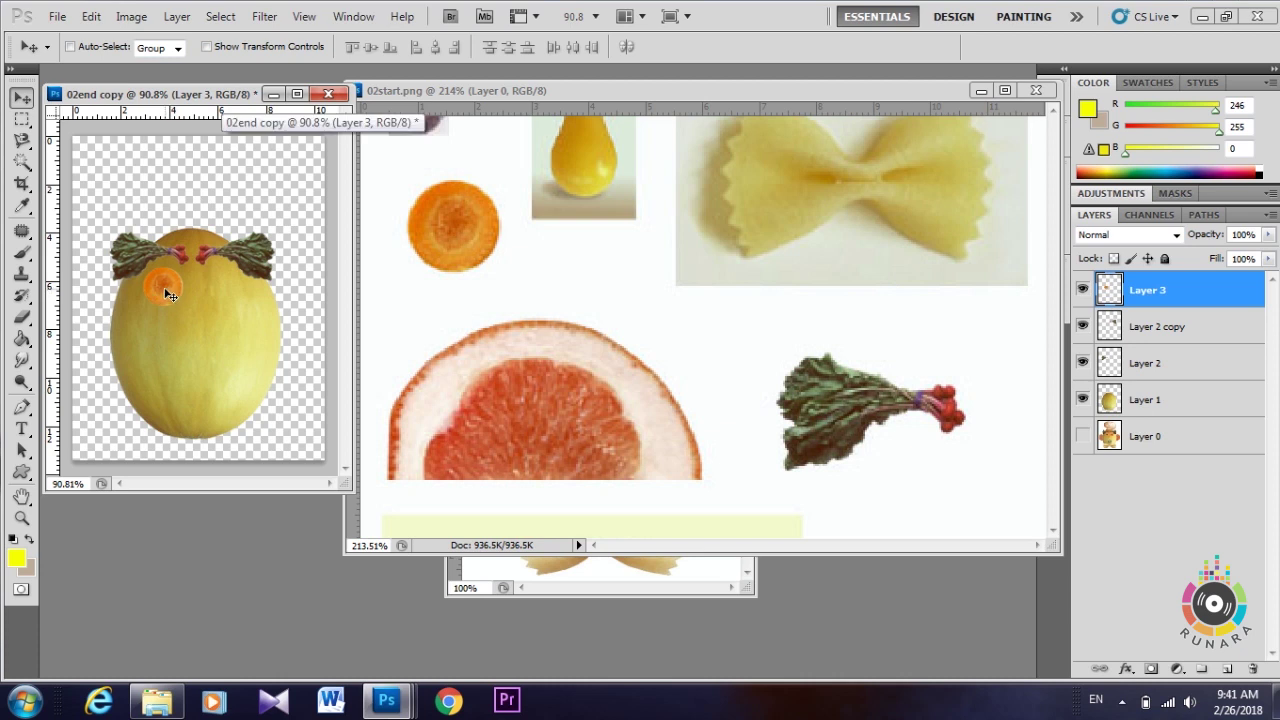
Step: Select the blueberry in 02start with an elliptical marquee and drag it onto the carrot-slice eye
{"action": "left_click", "coordinate": [653, 89]}
{"action": "scroll", "coordinate": [577, 235], "scroll_direction": "up", "scroll_amount": 1}
{"action": "scroll", "coordinate": [577, 235], "scroll_direction": "up", "scroll_amount": 1}
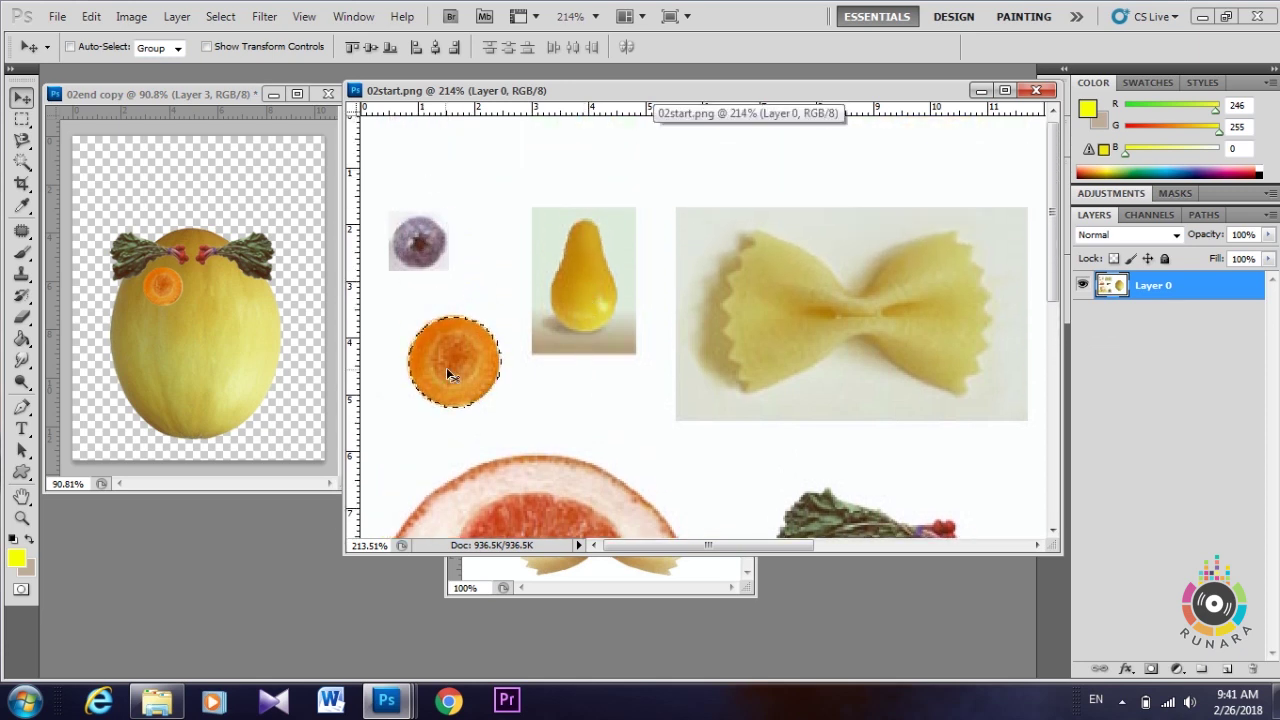
{"action": "key", "text": "ctrl+d"}
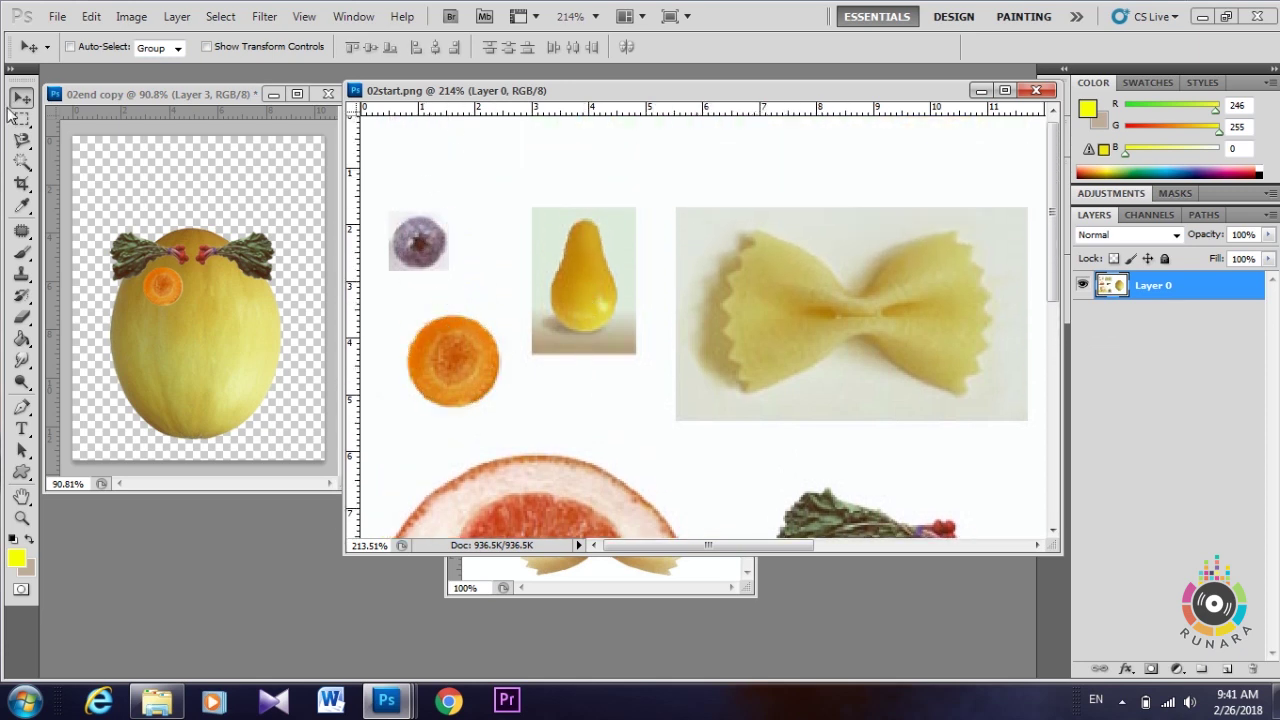
{"action": "left_click_drag", "start_coordinate": [21, 118], "coordinate": [73, 133]}
{"action": "left_click", "coordinate": [73, 135]}
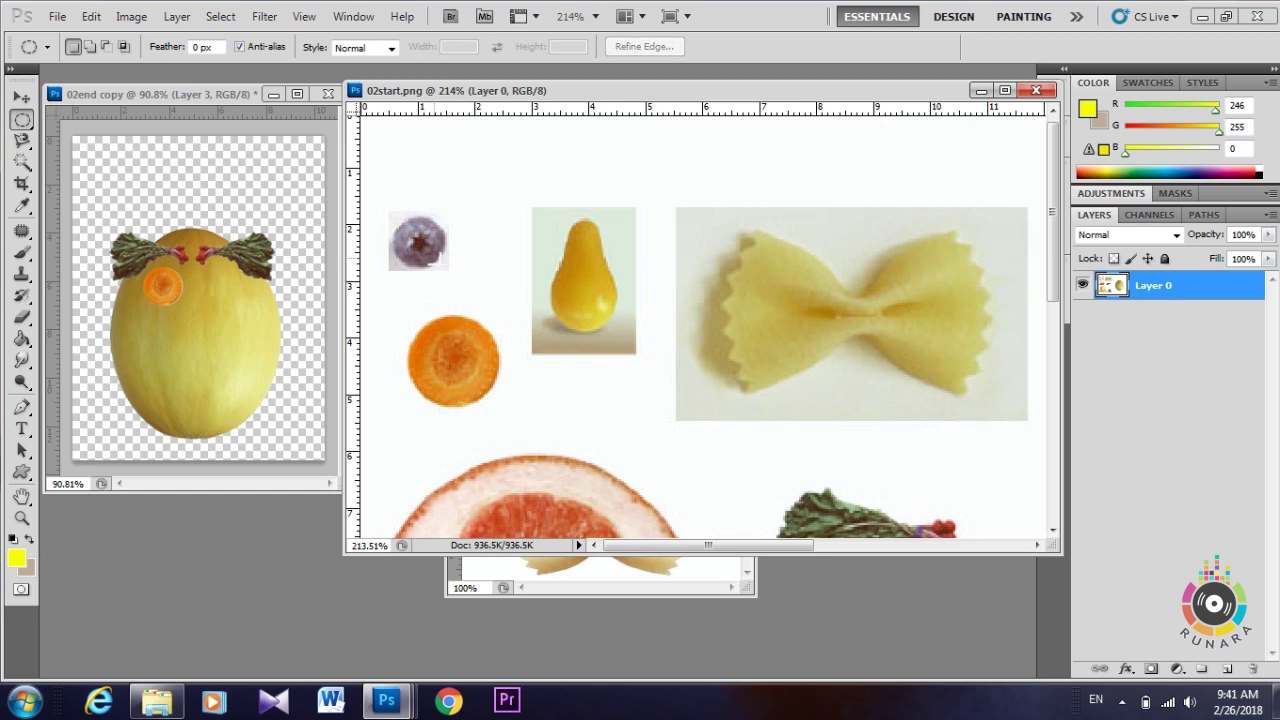
{"action": "scroll", "coordinate": [418, 244], "scroll_direction": "up", "scroll_amount": 2}
{"action": "scroll", "coordinate": [418, 244], "scroll_direction": "up", "scroll_amount": 1}
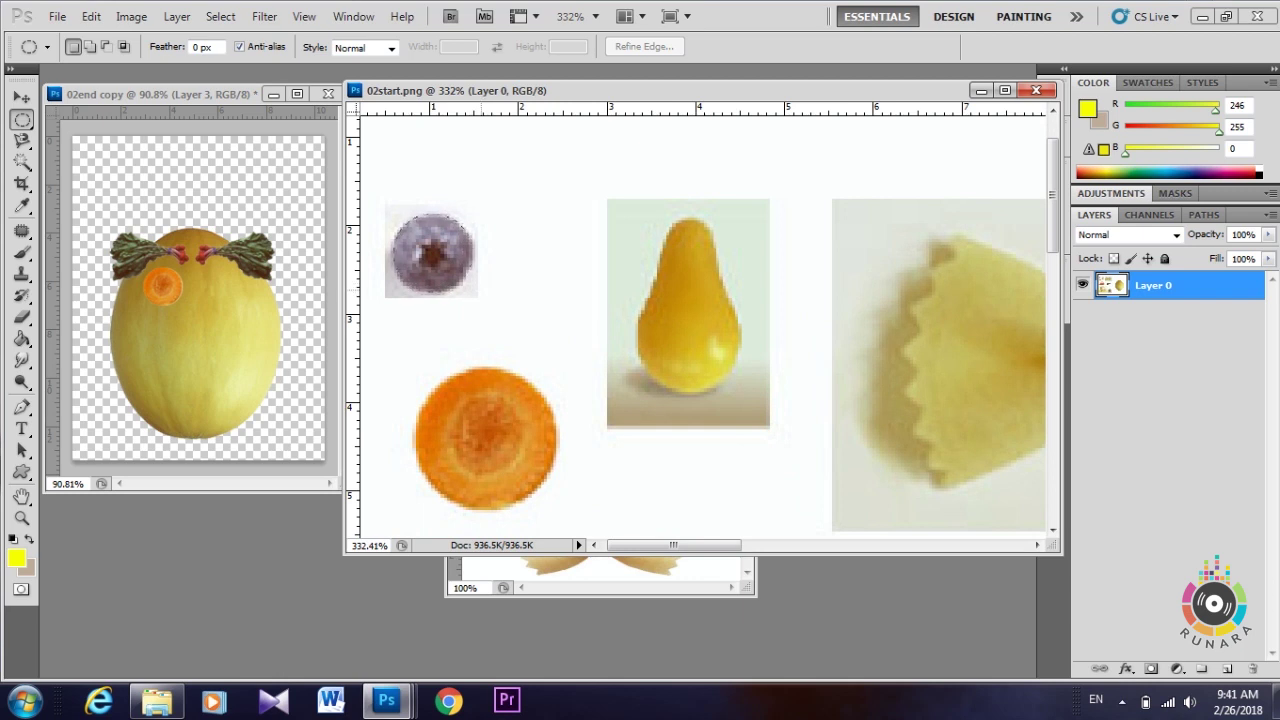
{"action": "key", "text": "v"}
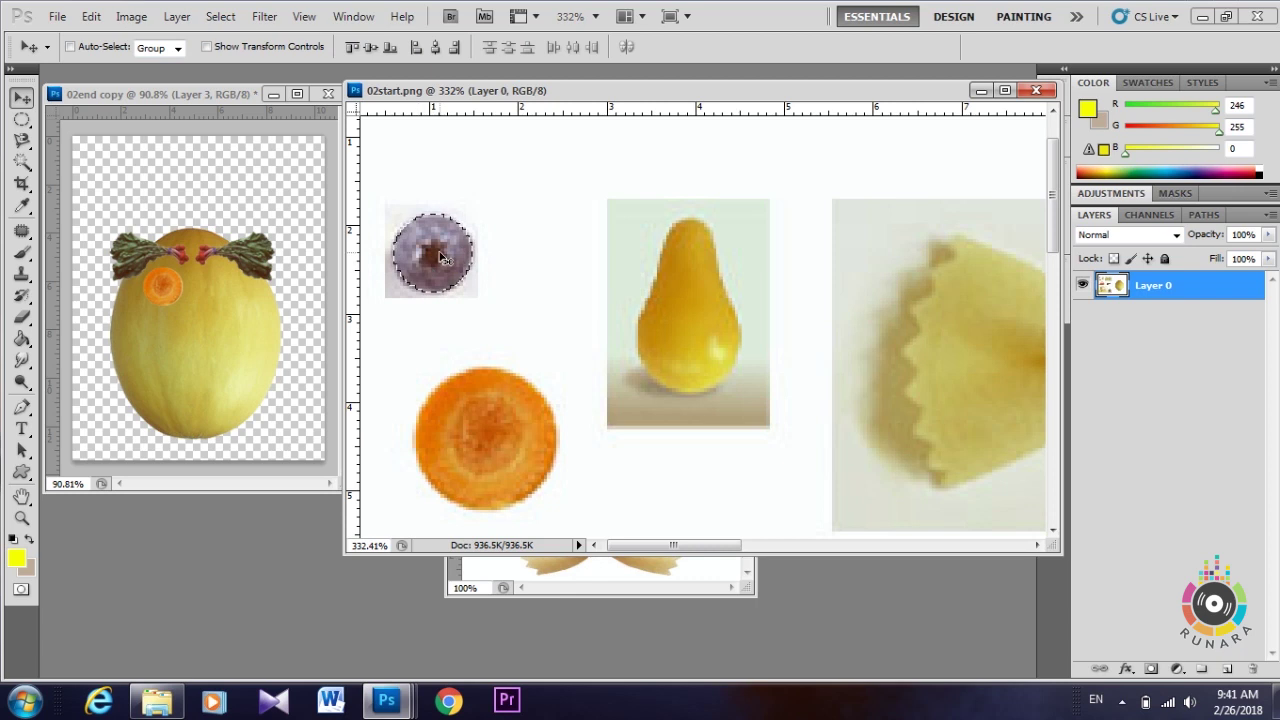
{"action": "mouse_move", "coordinate": [443, 258]}
{"action": "left_mouse_down"}
{"action": "mouse_move", "coordinate": [188, 303]}
{"action": "mouse_move", "coordinate": [170, 292]}
{"action": "left_mouse_up"}
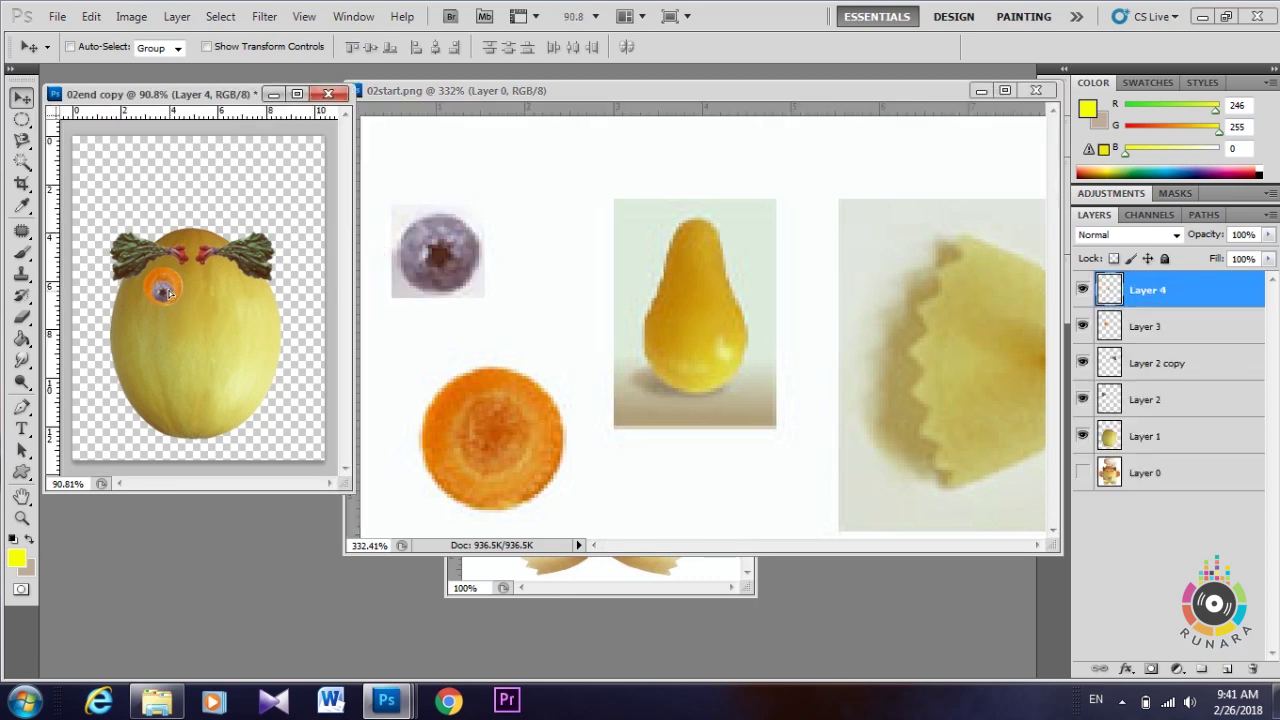
Step: Zoom and toggle layer visibility to check the blueberry pupil on the carrot eye
{"action": "scroll", "coordinate": [175, 298], "scroll_direction": "up", "scroll_amount": 2}
{"action": "scroll", "coordinate": [185, 306], "scroll_direction": "up", "scroll_amount": 2}
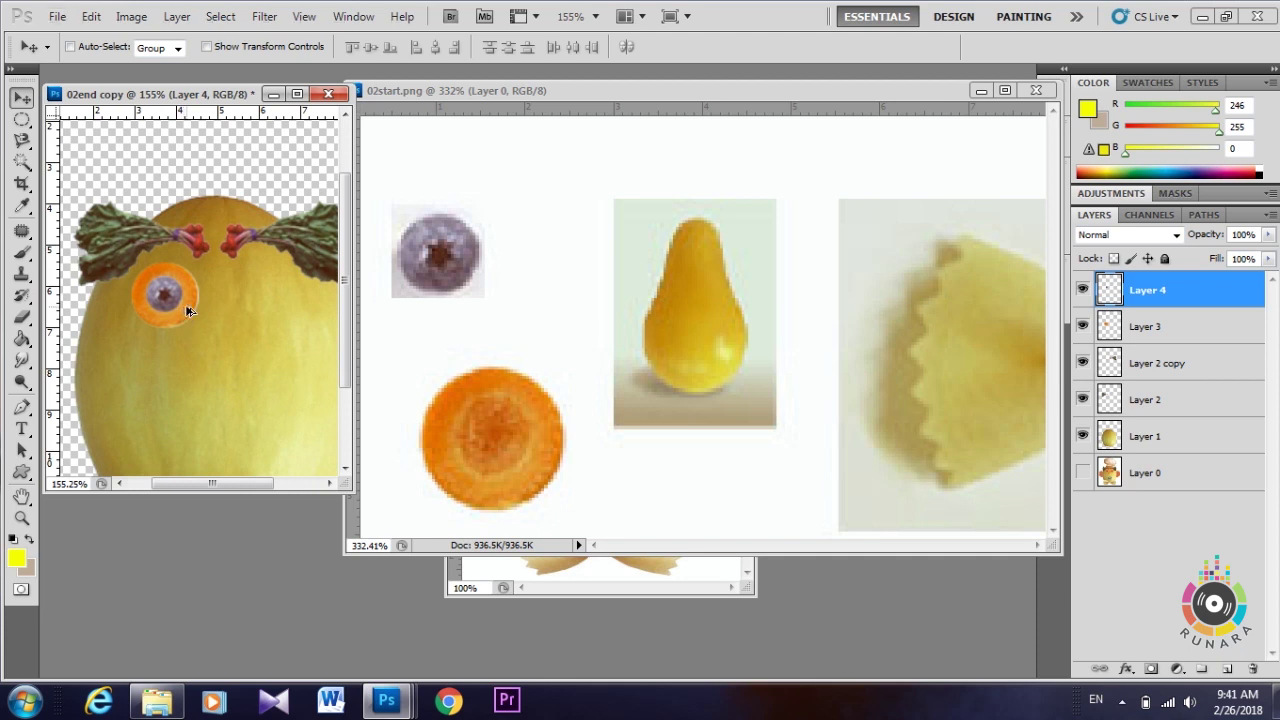
{"action": "scroll", "coordinate": [195, 330], "scroll_direction": "down", "scroll_amount": 1}
{"action": "scroll", "coordinate": [203, 323], "scroll_direction": "down", "scroll_amount": 2}
{"action": "scroll", "coordinate": [235, 318], "scroll_direction": "down", "scroll_amount": 1}
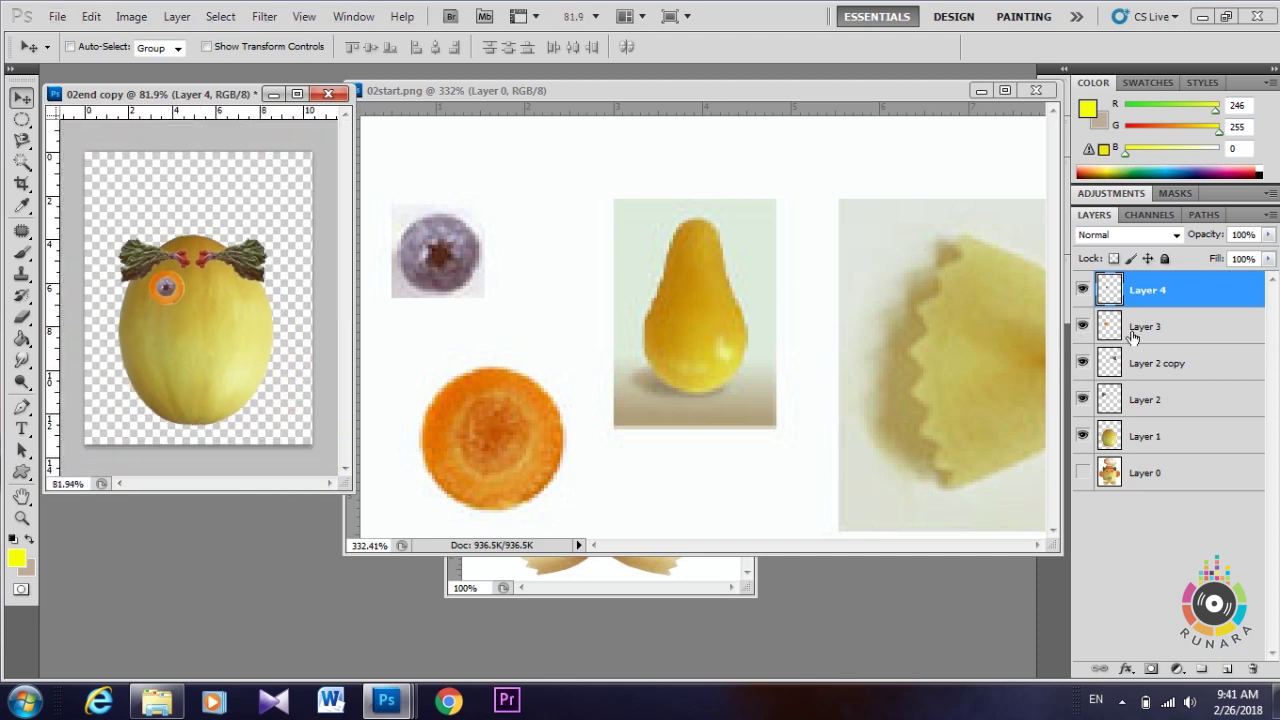
{"action": "left_click", "coordinate": [1083, 290]}
{"action": "left_click", "coordinate": [1084, 326]}
{"action": "left_click", "coordinate": [1083, 290]}
Step: Merge the blueberry layer down into the carrot-slice eye layer
{"action": "left_click", "coordinate": [1150, 333]}
{"action": "left_click", "coordinate": [1156, 300]}
{"action": "left_click", "coordinate": [1155, 330]}
{"action": "left_click", "coordinate": [1160, 296]}
{"action": "left_click", "coordinate": [1146, 336]}
{"action": "left_click", "coordinate": [1150, 296]}
{"action": "right_click", "coordinate": [1152, 297]}
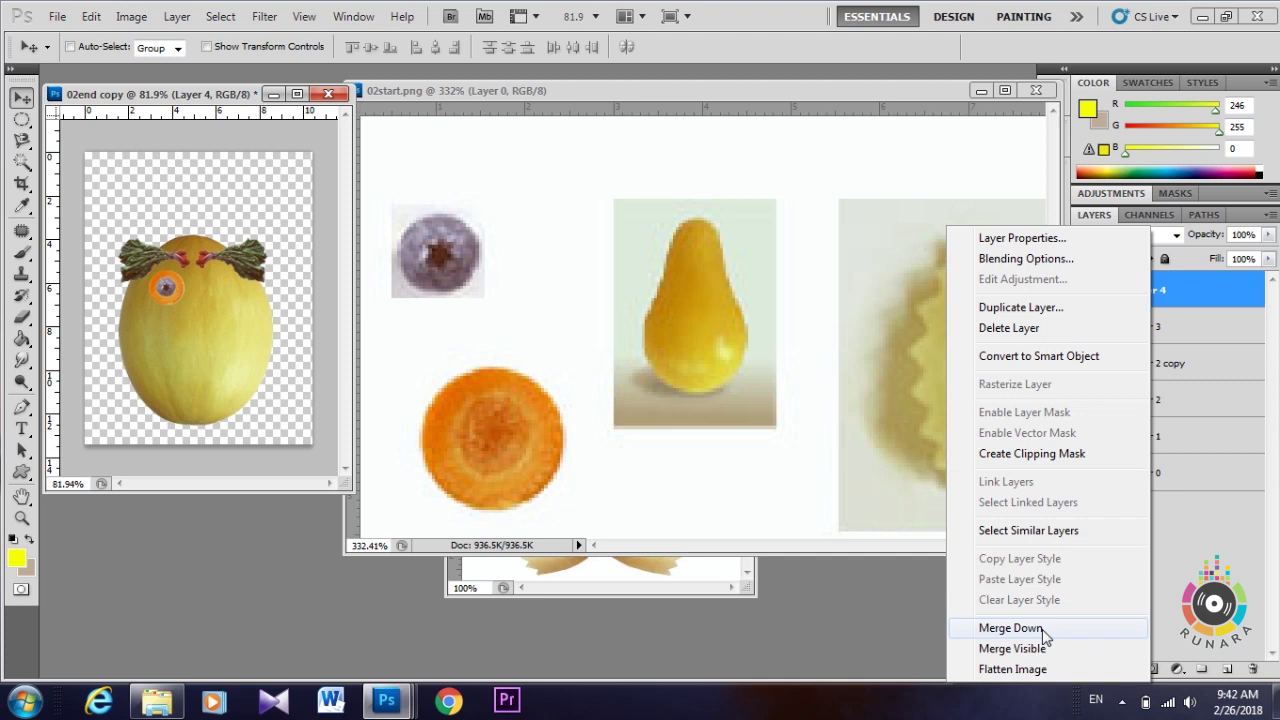
{"action": "left_click", "coordinate": [1040, 628]}
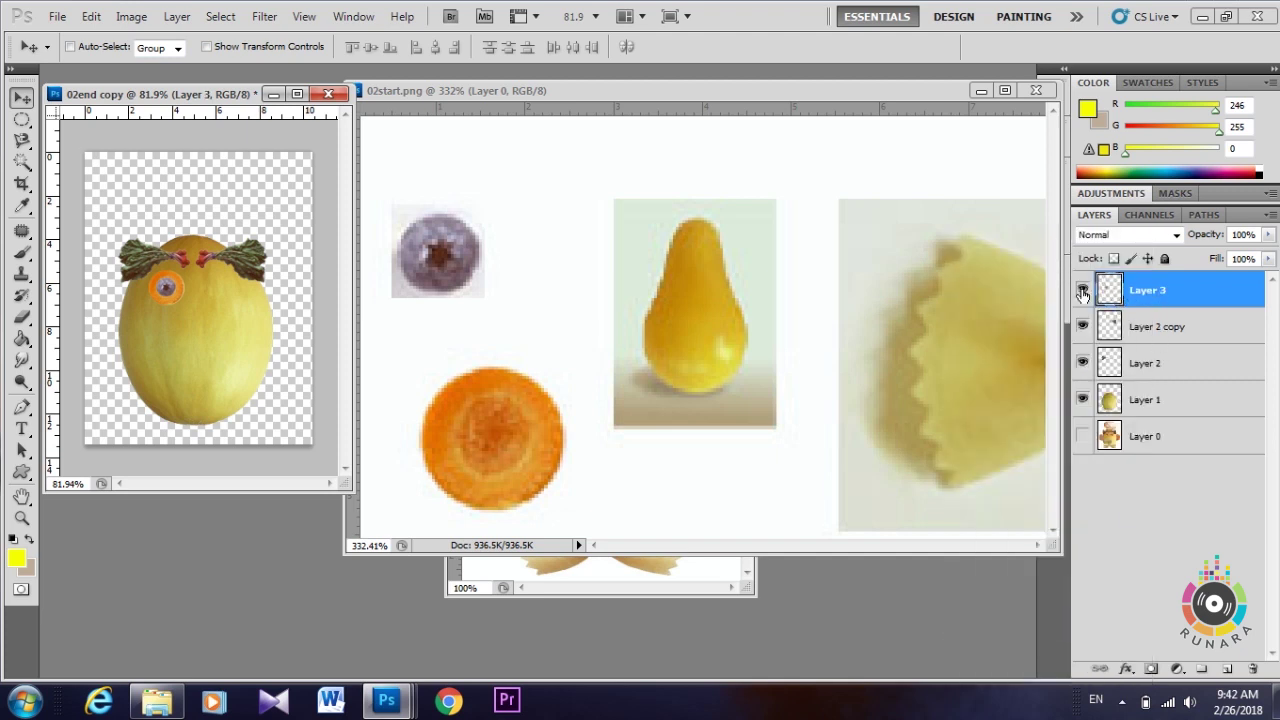
Step: Toggle the eye layer's visibility to check it, then nudge the eye slightly left
{"action": "left_click", "coordinate": [1082, 290]}
{"action": "left_click", "coordinate": [1082, 290]}
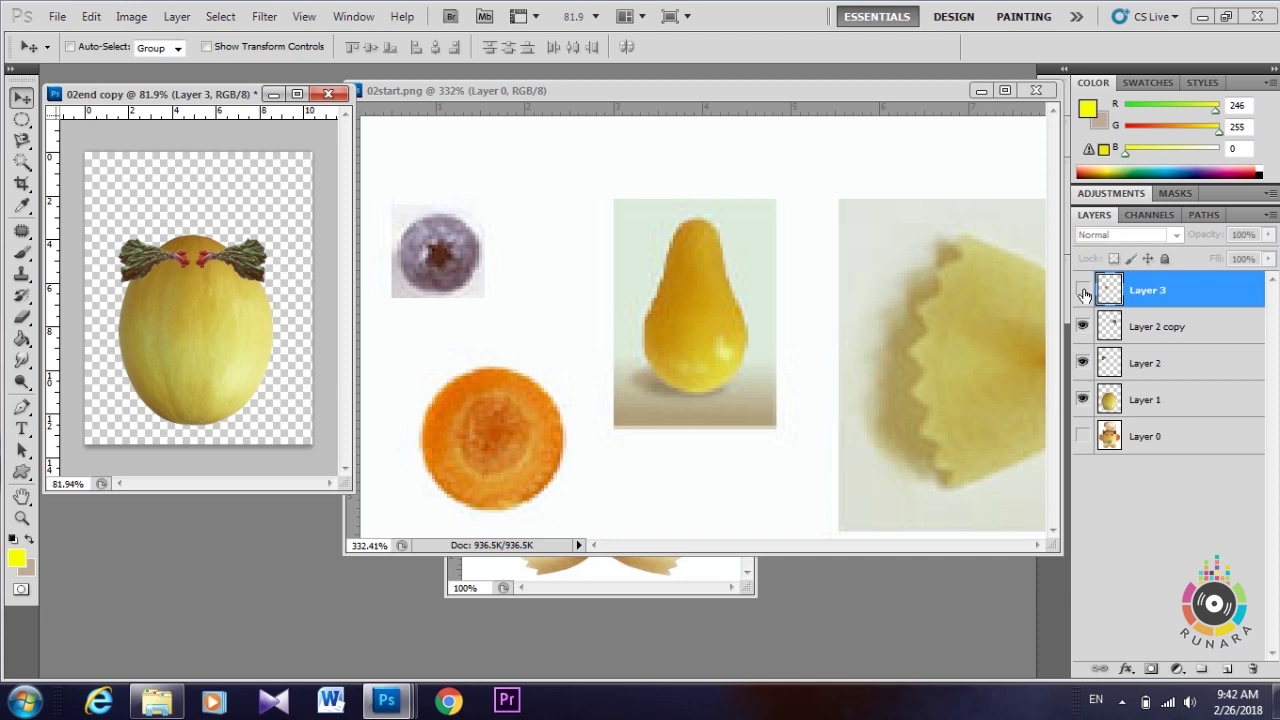
{"action": "left_click_drag", "start_coordinate": [187, 307], "coordinate": [175, 290]}
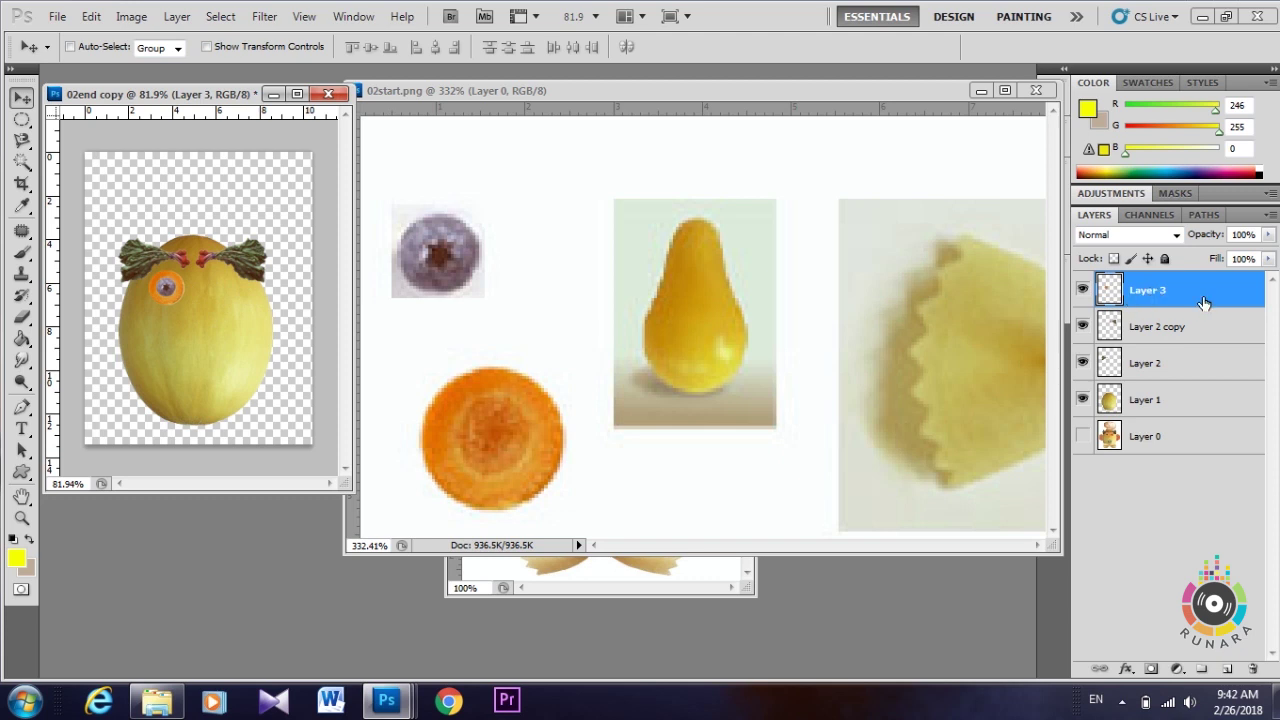
{"action": "right_click", "coordinate": [1160, 287]}
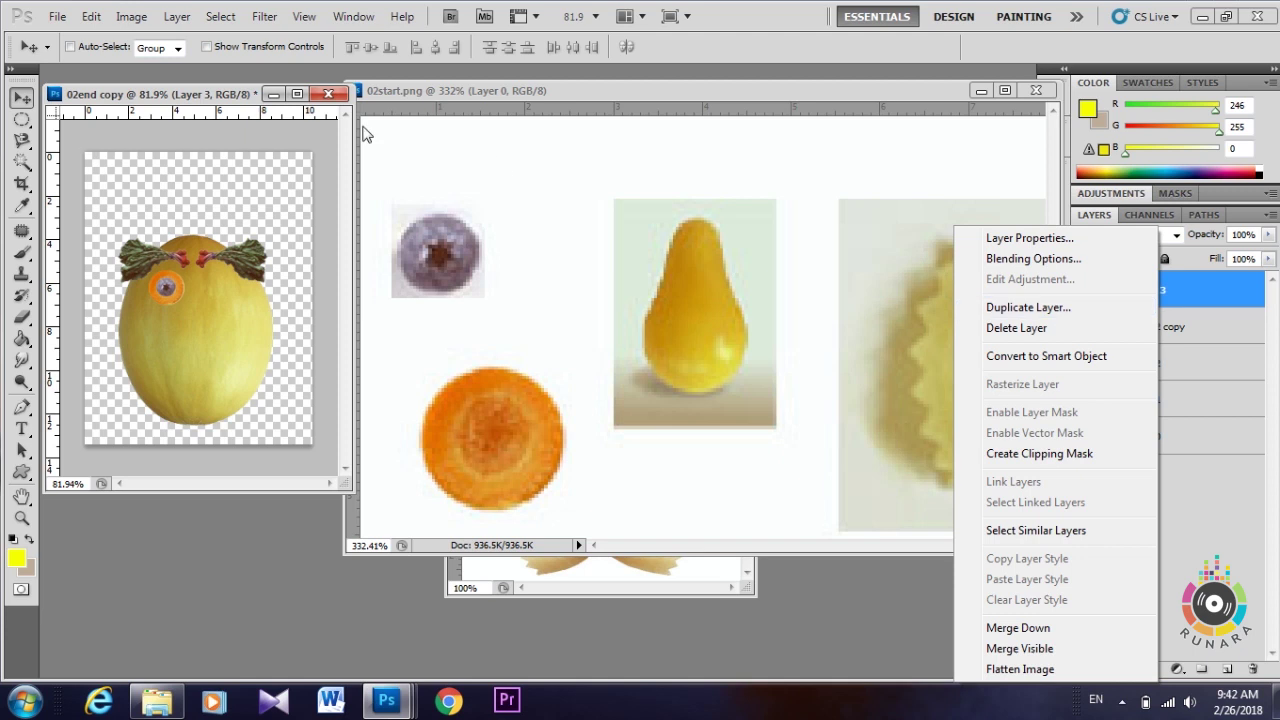
{"action": "left_click", "coordinate": [205, 138]}
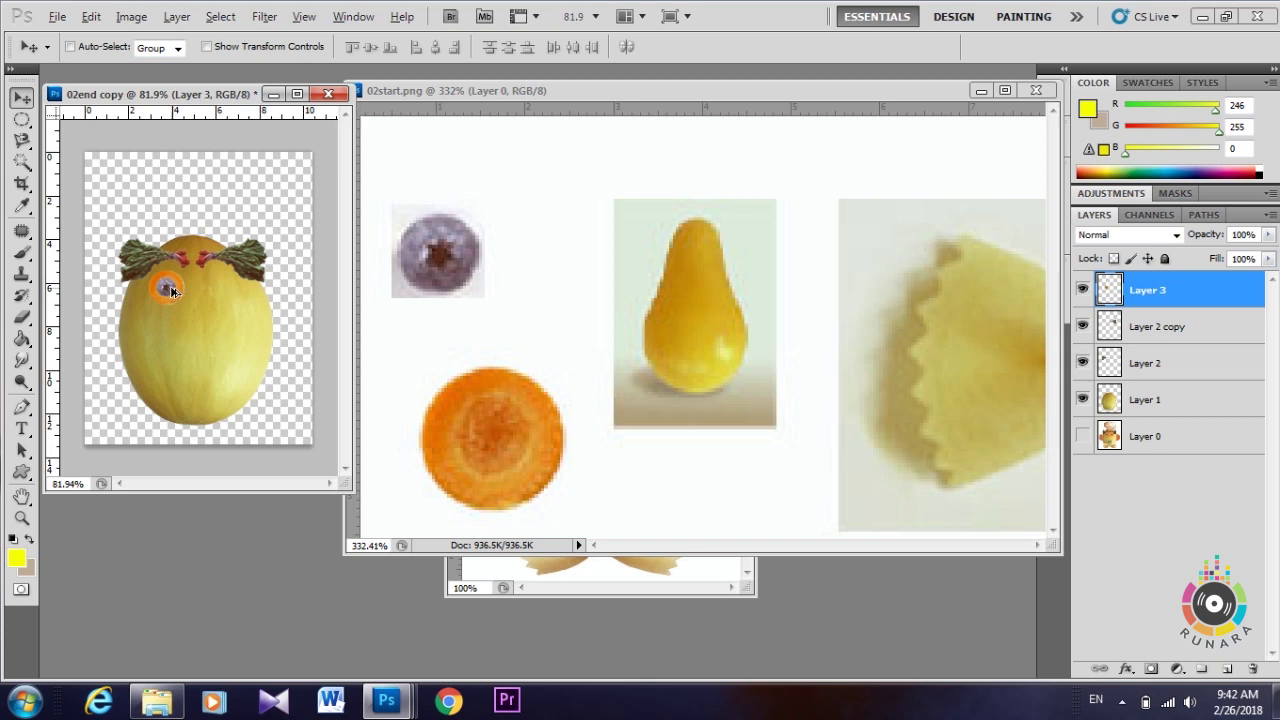
Step: Alt-drag a copy of the eye to the right, evenly spaced, as Layer 3 copy
{"action": "left_click_drag", "start_coordinate": [176, 290], "coordinate": [224, 292]}
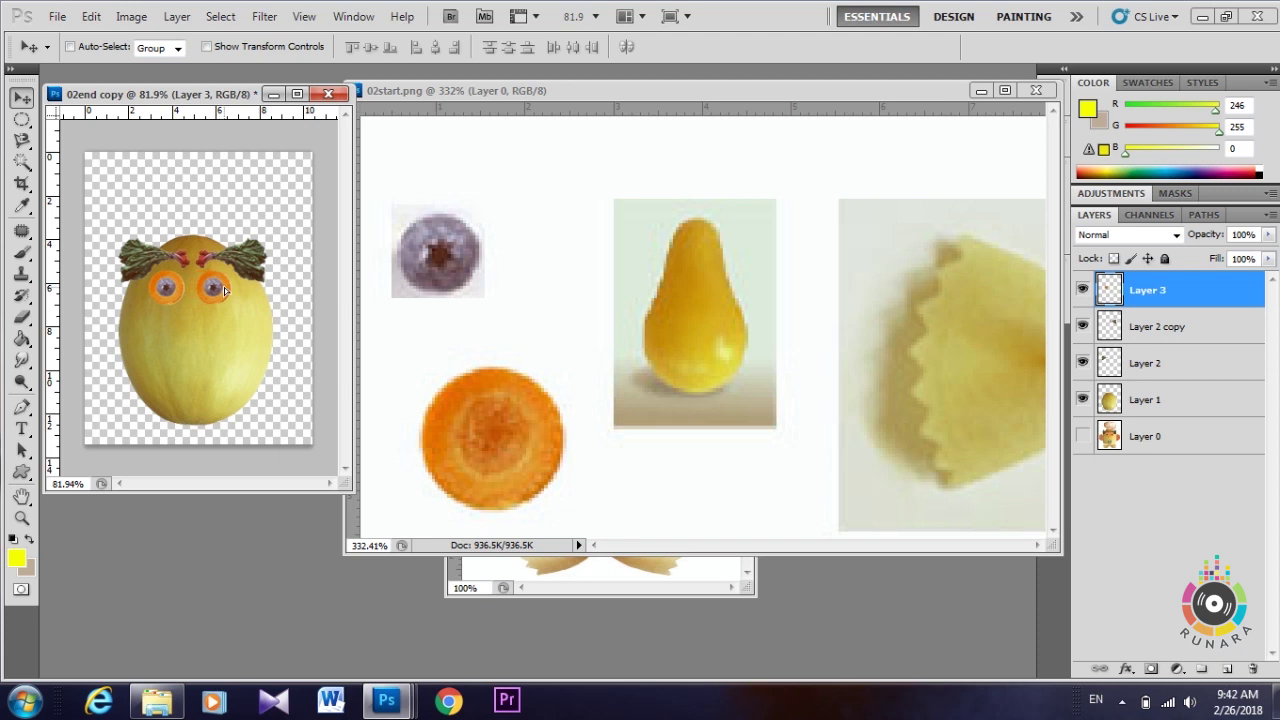
{"action": "left_click_drag", "start_coordinate": [224, 290], "coordinate": [227, 289]}
{"action": "key", "text": "ctrl+j"}
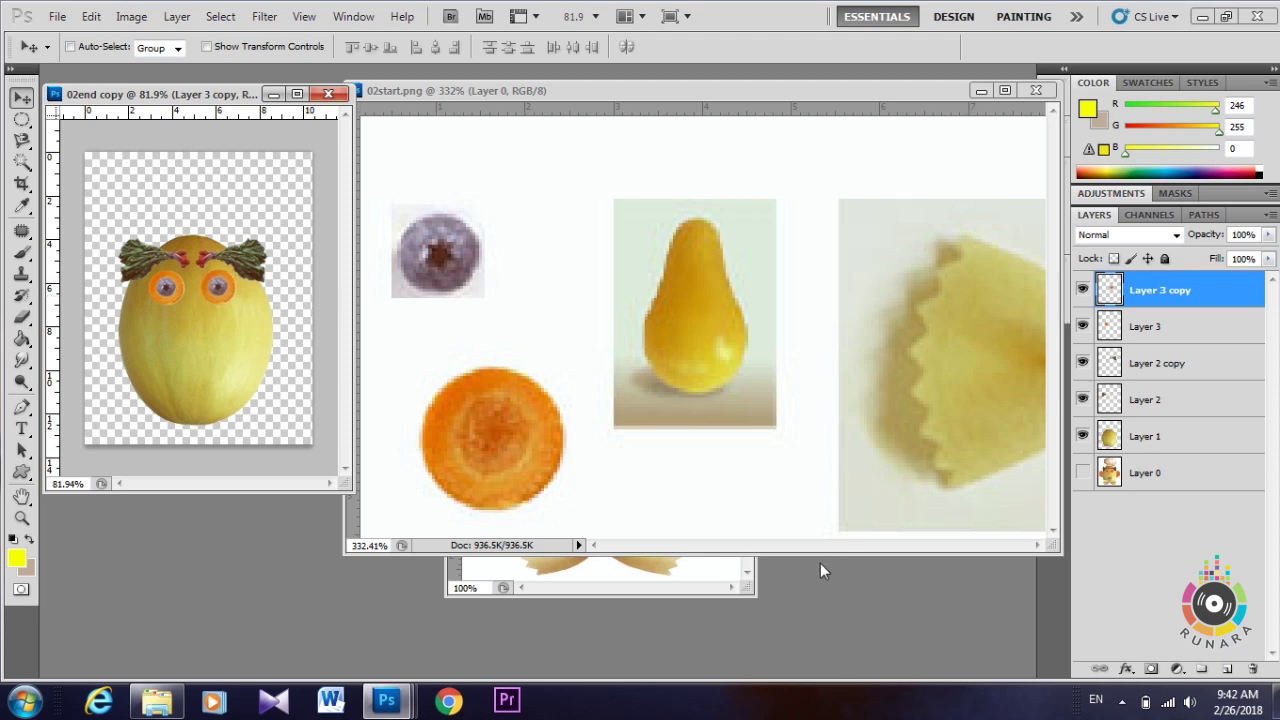
Step: Magnetic-lasso the yellow pear in 02start.png and drag it below the eyes as Layer 4
{"action": "left_click", "coordinate": [742, 574]}
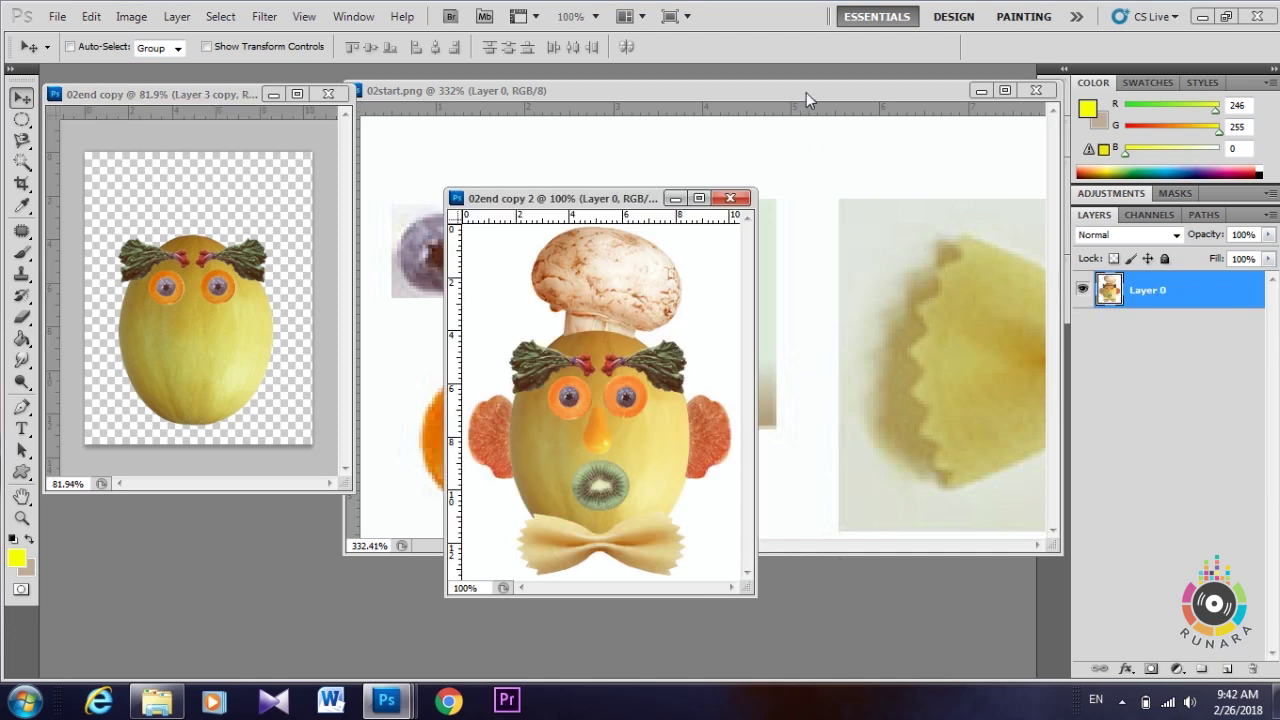
{"action": "left_click", "coordinate": [806, 92]}
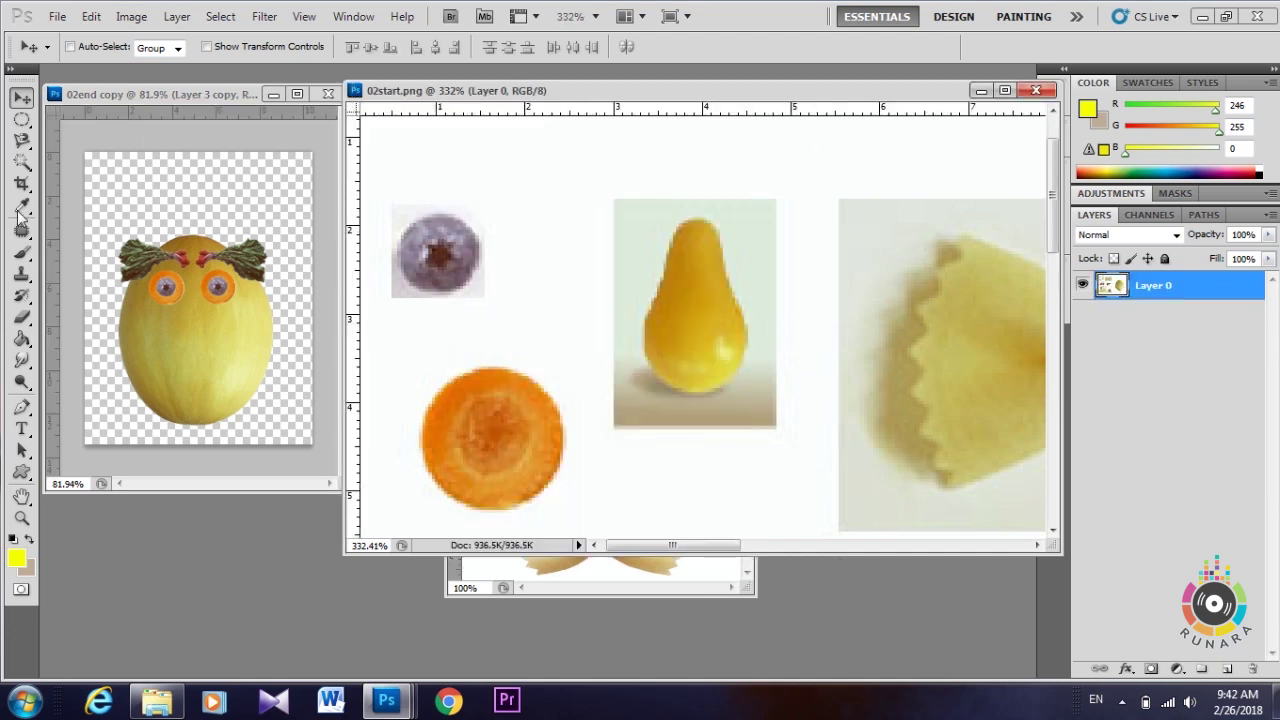
{"action": "left_click", "coordinate": [28, 148]}
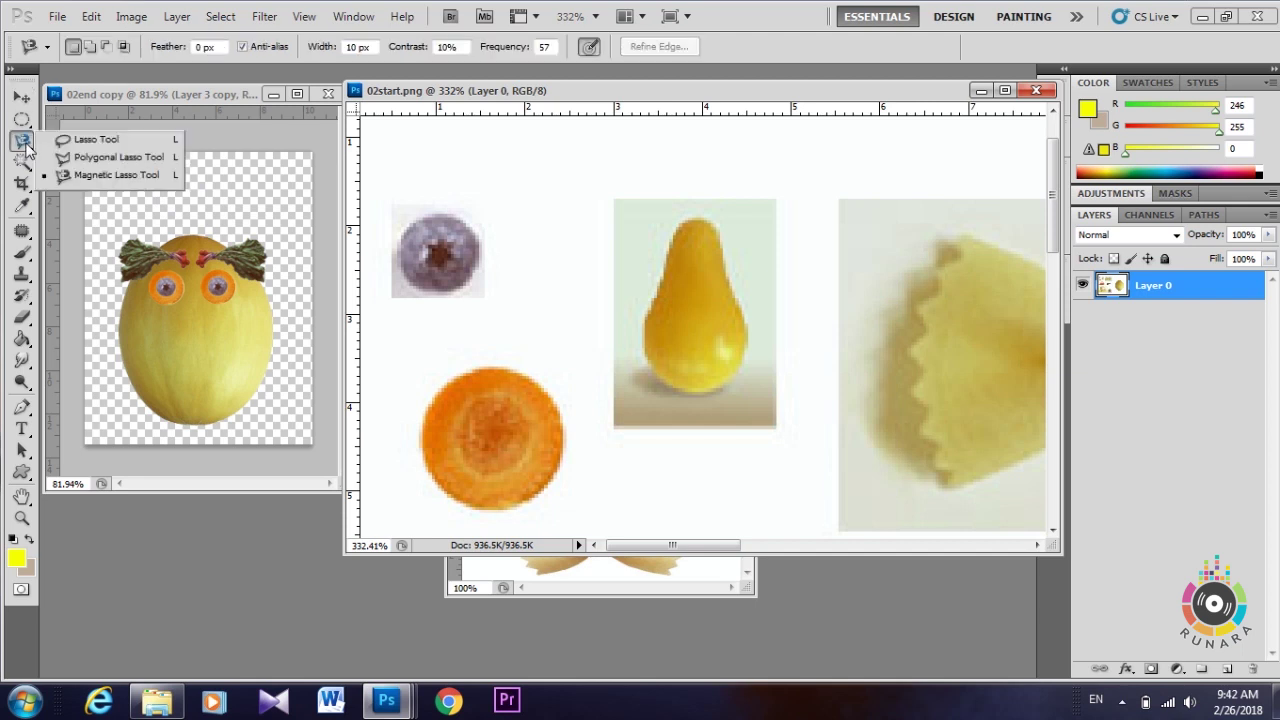
{"action": "left_click", "coordinate": [64, 175]}
{"action": "left_click", "coordinate": [673, 386]}
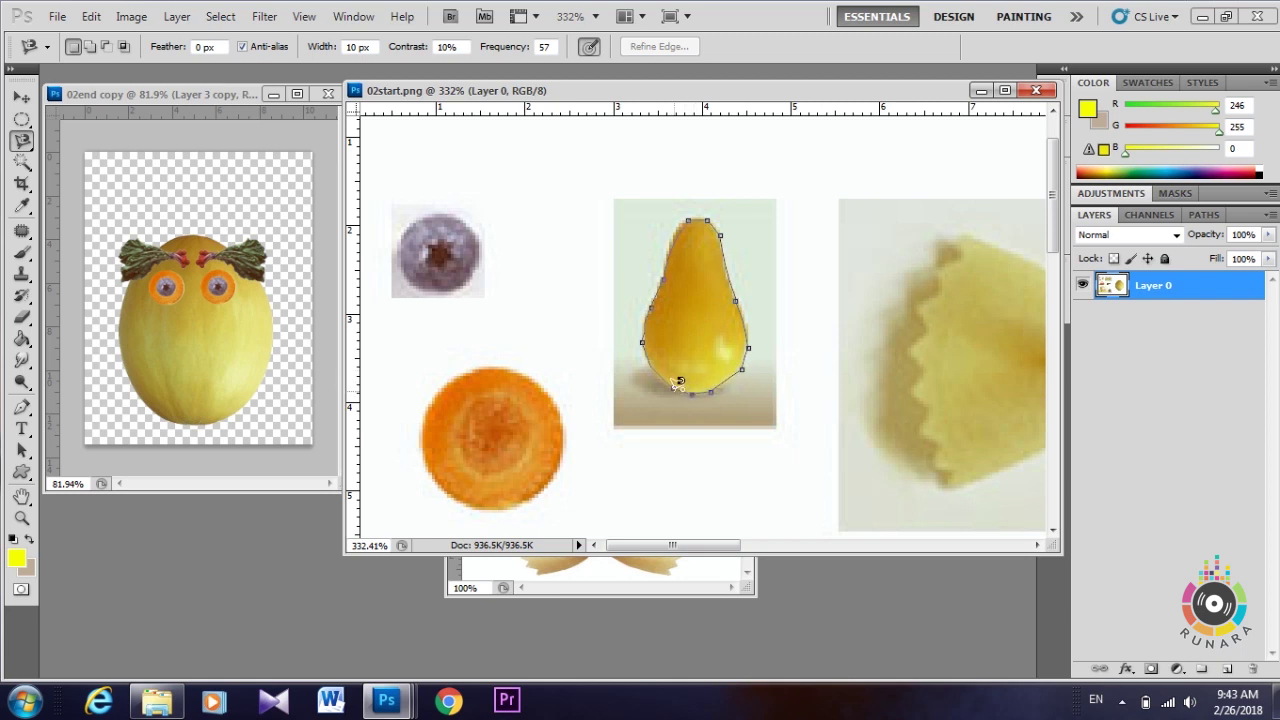
{"action": "left_click", "coordinate": [678, 382]}
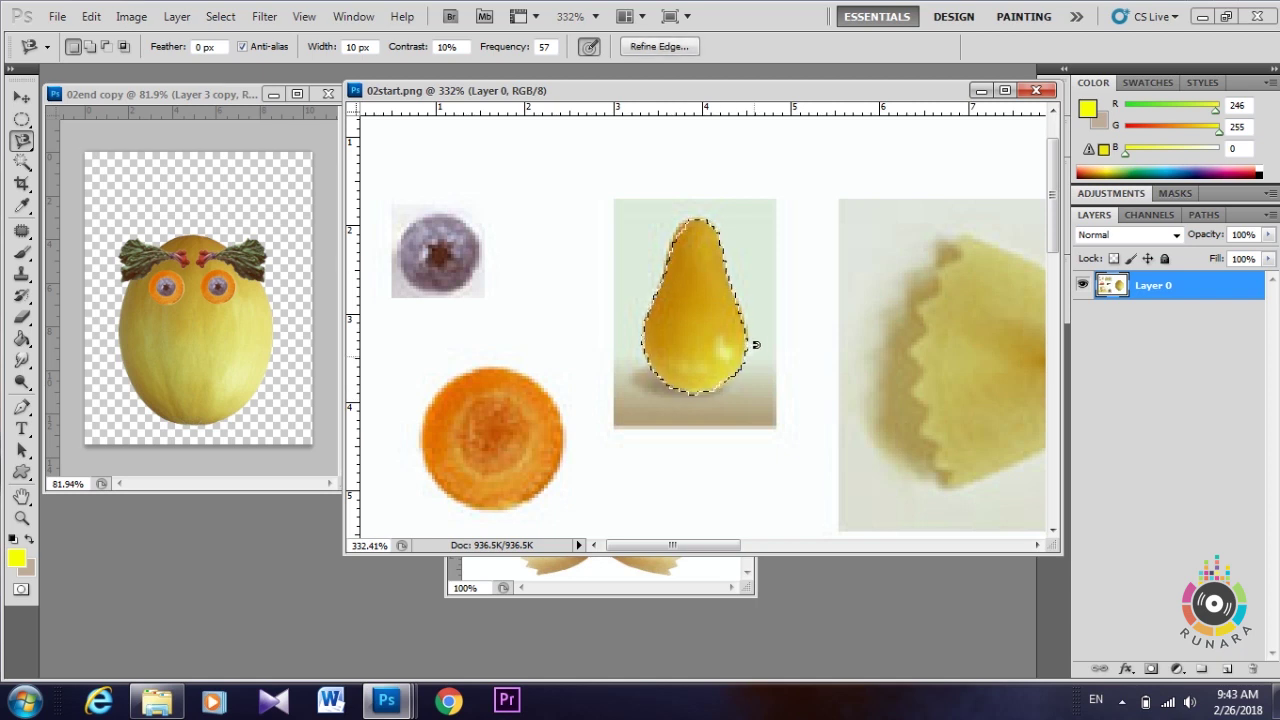
{"action": "key", "text": "v"}
{"action": "left_click_drag", "start_coordinate": [724, 354], "coordinate": [206, 350]}
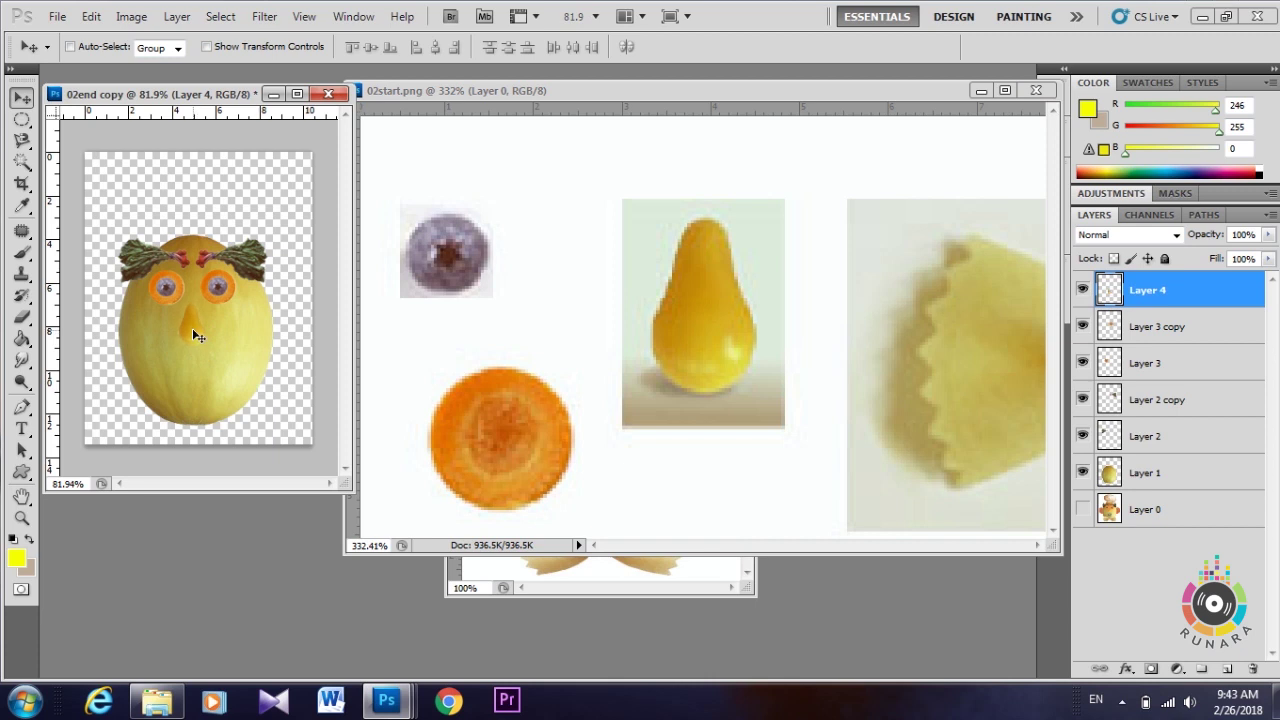
Step: Compare with the reference face, then scroll 02start.png to locate the kiwi slice
{"action": "left_click", "coordinate": [683, 585]}
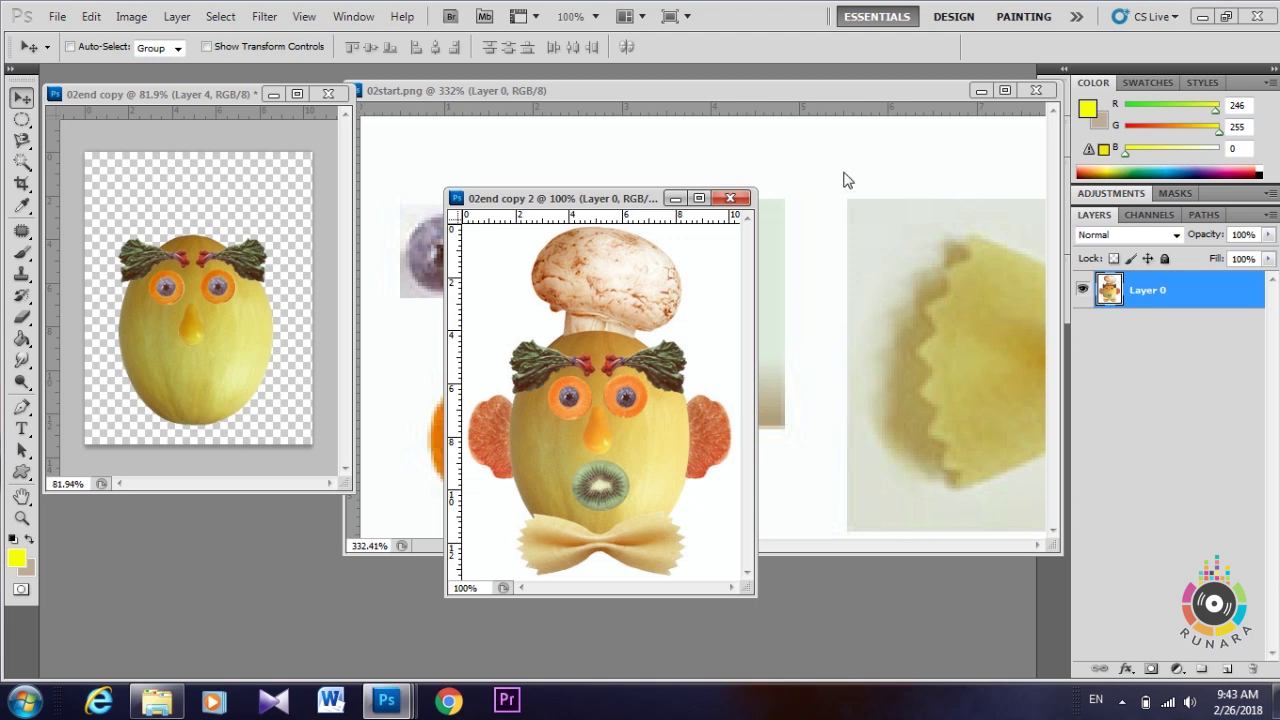
{"action": "left_click", "coordinate": [844, 125]}
{"action": "scroll", "coordinate": [881, 341], "scroll_direction": "down", "scroll_amount": 3}
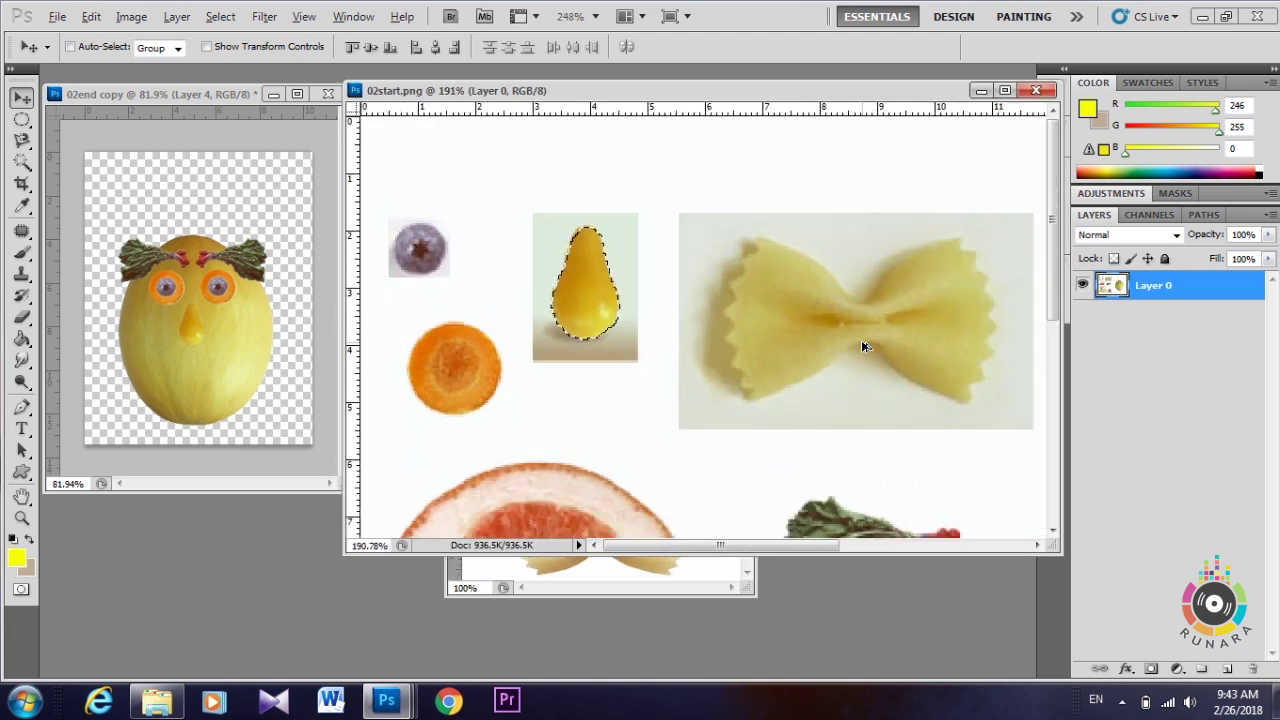
{"action": "scroll", "coordinate": [866, 363], "scroll_direction": "down", "scroll_amount": 1}
{"action": "scroll", "coordinate": [866, 374], "scroll_direction": "down", "scroll_amount": 1}
{"action": "scroll", "coordinate": [970, 395], "scroll_direction": "down", "scroll_amount": 1}
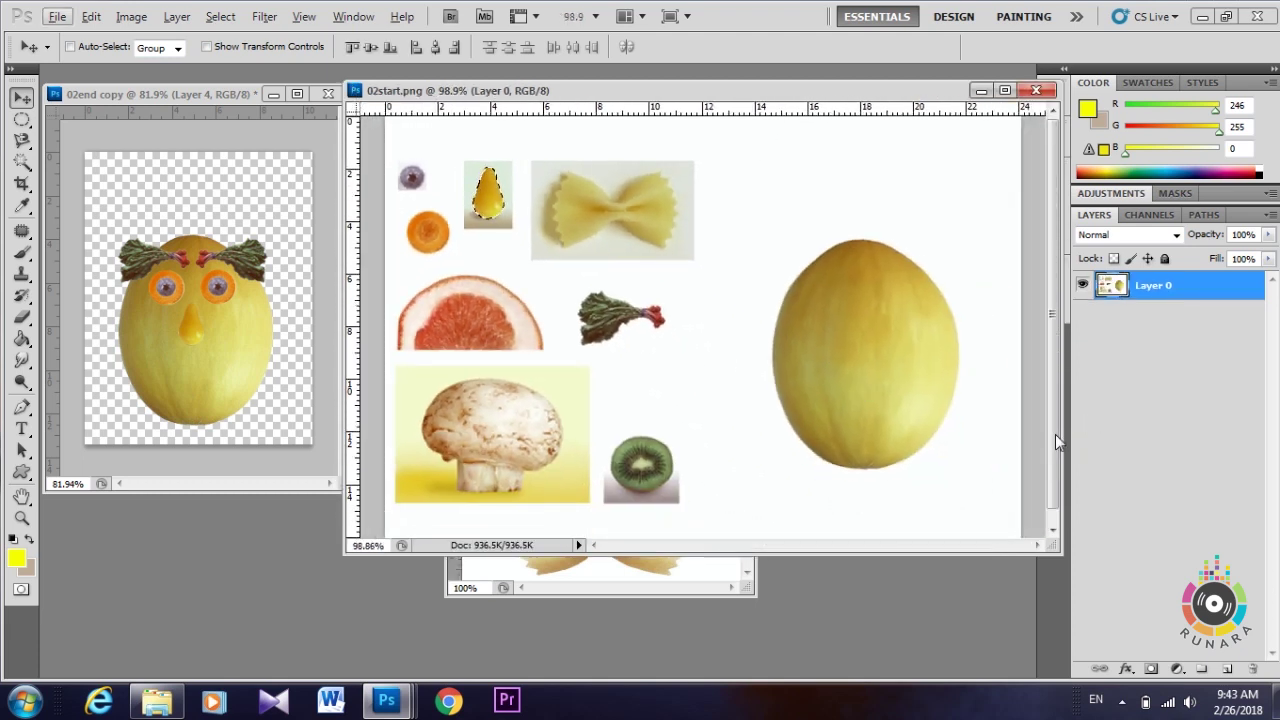
{"action": "scroll", "coordinate": [640, 491], "scroll_direction": "up", "scroll_amount": 1}
{"action": "scroll", "coordinate": [642, 495], "scroll_direction": "up", "scroll_amount": 1}
{"action": "scroll", "coordinate": [642, 490], "scroll_direction": "up", "scroll_amount": 2}
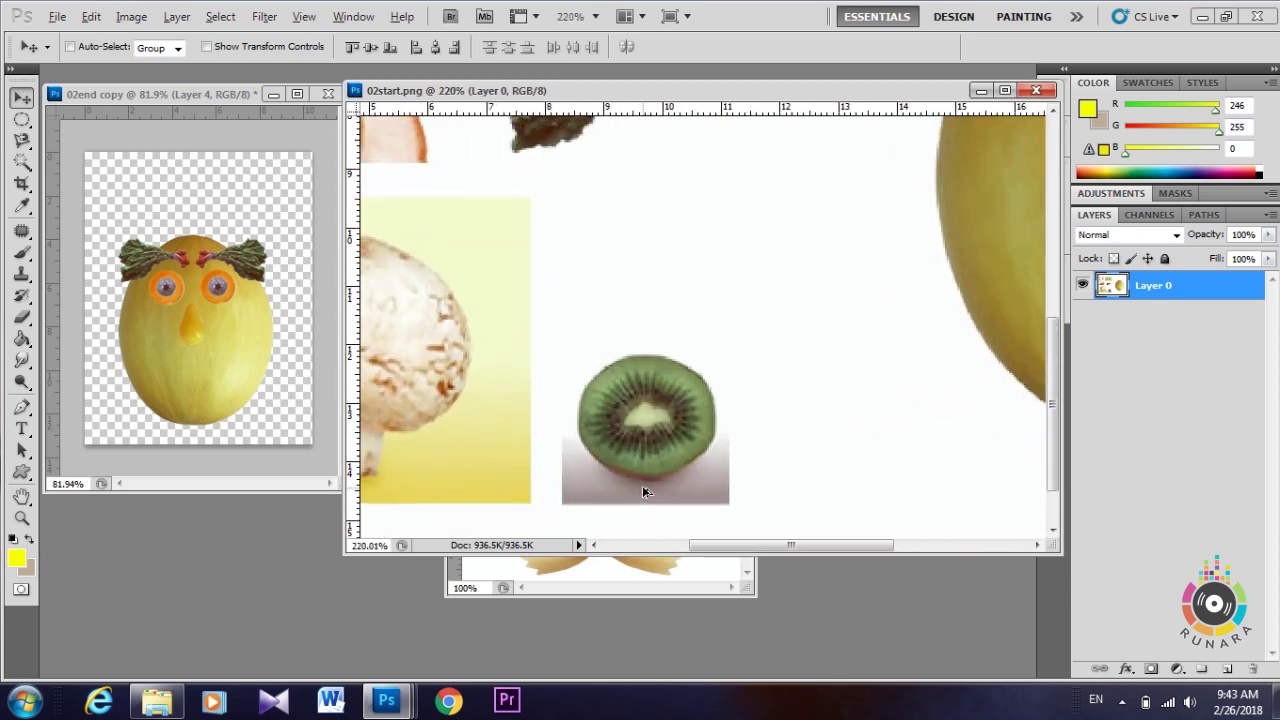
Step: Outline the kiwi slice with the Polygonal Lasso and close the selection
{"action": "left_click", "coordinate": [22, 140]}
{"action": "right_click", "coordinate": [28, 145]}
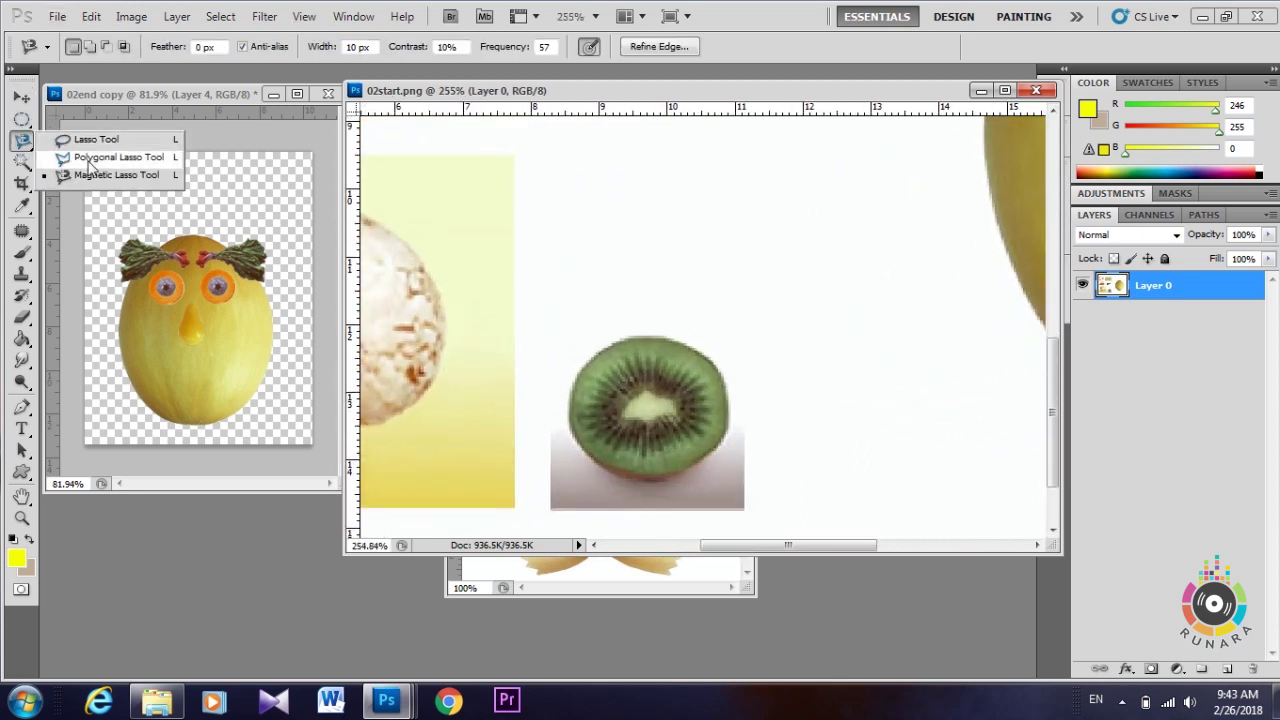
{"action": "left_click", "coordinate": [100, 154]}
{"action": "scroll", "coordinate": [630, 470], "scroll_direction": "up", "scroll_amount": 2}
{"action": "left_click", "coordinate": [650, 485]}
{"action": "left_click", "coordinate": [572, 440]}
{"action": "left_click", "coordinate": [546, 404]}
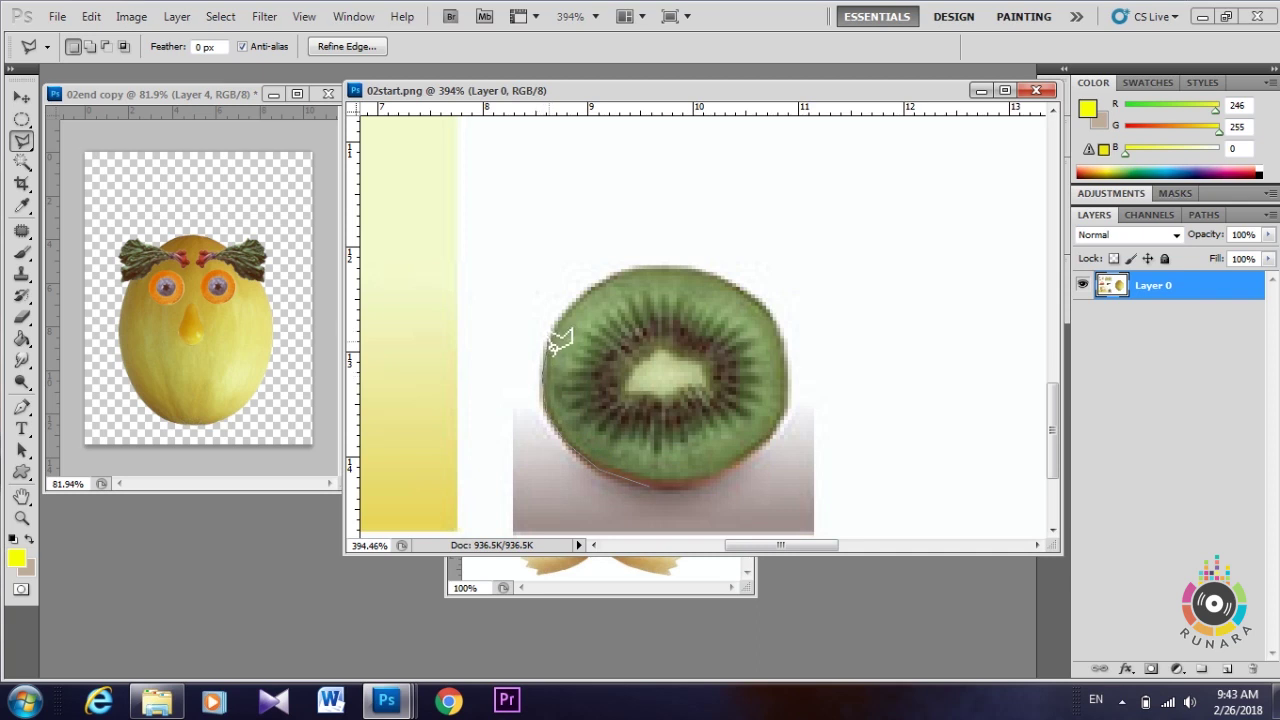
{"action": "left_click", "coordinate": [549, 342]}
{"action": "left_click", "coordinate": [612, 282]}
{"action": "left_click", "coordinate": [698, 268]}
{"action": "left_click", "coordinate": [765, 313]}
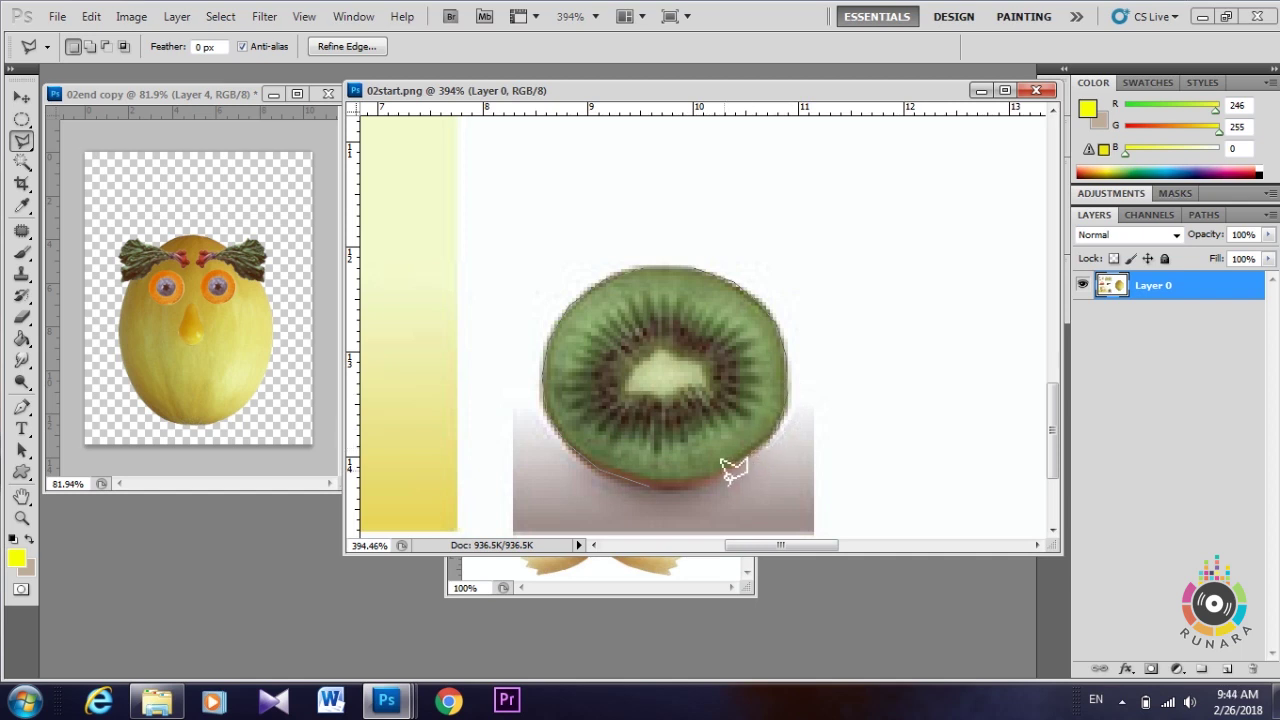
{"action": "double_click", "coordinate": [658, 485]}
Step: Drag the kiwi below the nose as the mouth (Layer 5), then show the reference face
{"action": "key", "text": "v"}
{"action": "left_click_drag", "start_coordinate": [231, 412], "coordinate": [199, 388]}
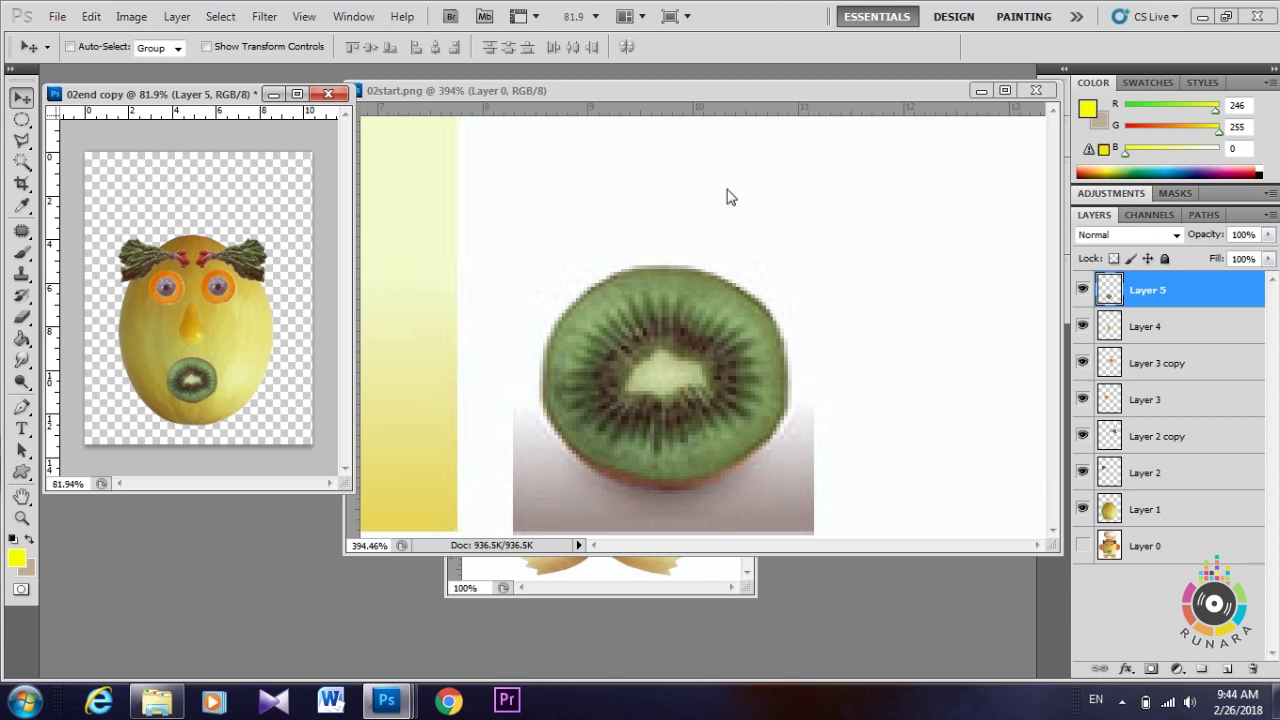
{"action": "key", "text": "ctrl+minus"}
{"action": "key", "text": "ctrl+0"}
{"action": "key", "text": "ctrl+Tab"}
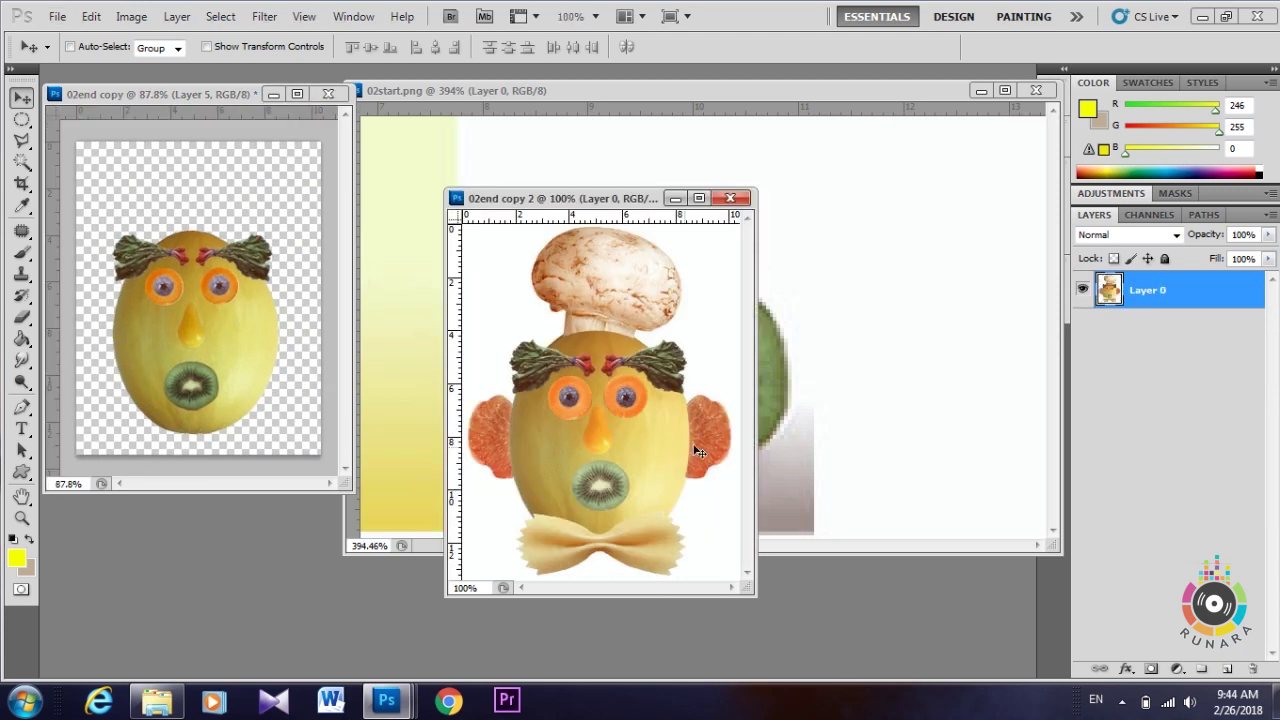
Step: Compare with the reference face and scroll 02start.png to the grapefruit
{"action": "left_click", "coordinate": [910, 296]}
{"action": "scroll", "coordinate": [808, 326], "scroll_direction": "down", "scroll_amount": 1}
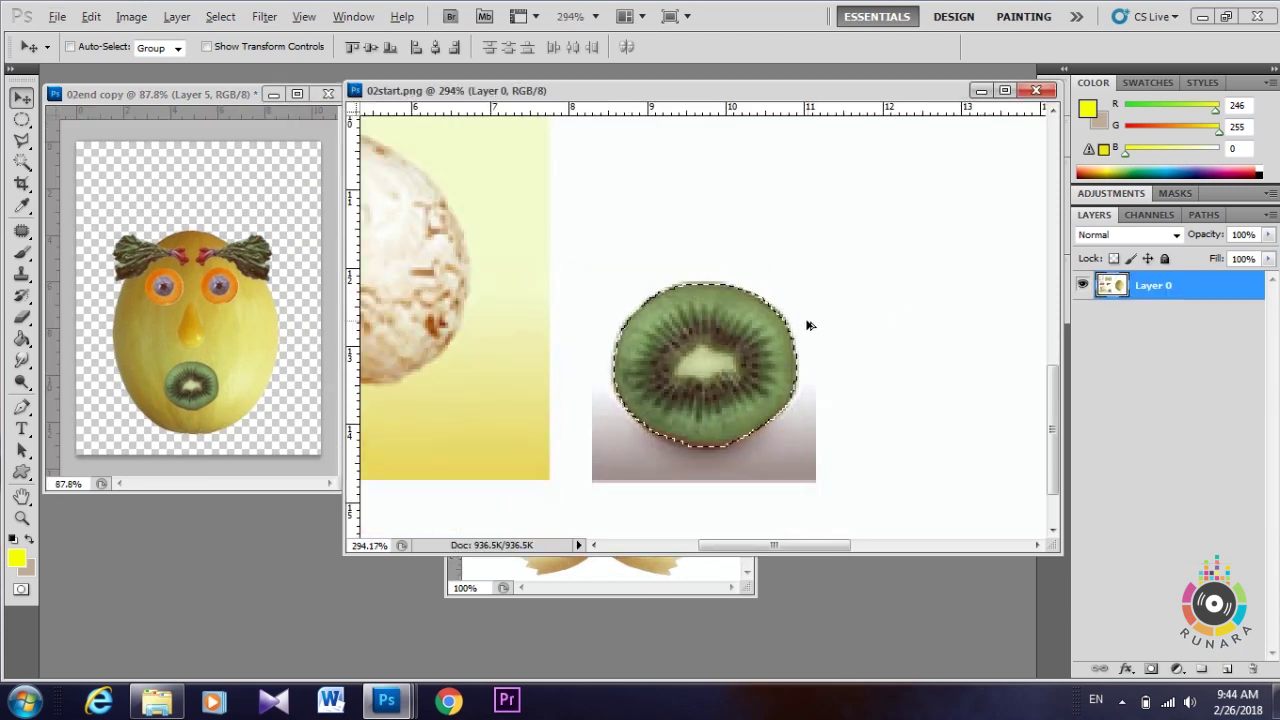
{"action": "scroll", "coordinate": [794, 337], "scroll_direction": "down", "scroll_amount": 1}
{"action": "scroll", "coordinate": [798, 352], "scroll_direction": "down", "scroll_amount": 1}
{"action": "scroll", "coordinate": [798, 352], "scroll_direction": "down", "scroll_amount": 1}
{"action": "scroll", "coordinate": [797, 354], "scroll_direction": "down", "scroll_amount": 1}
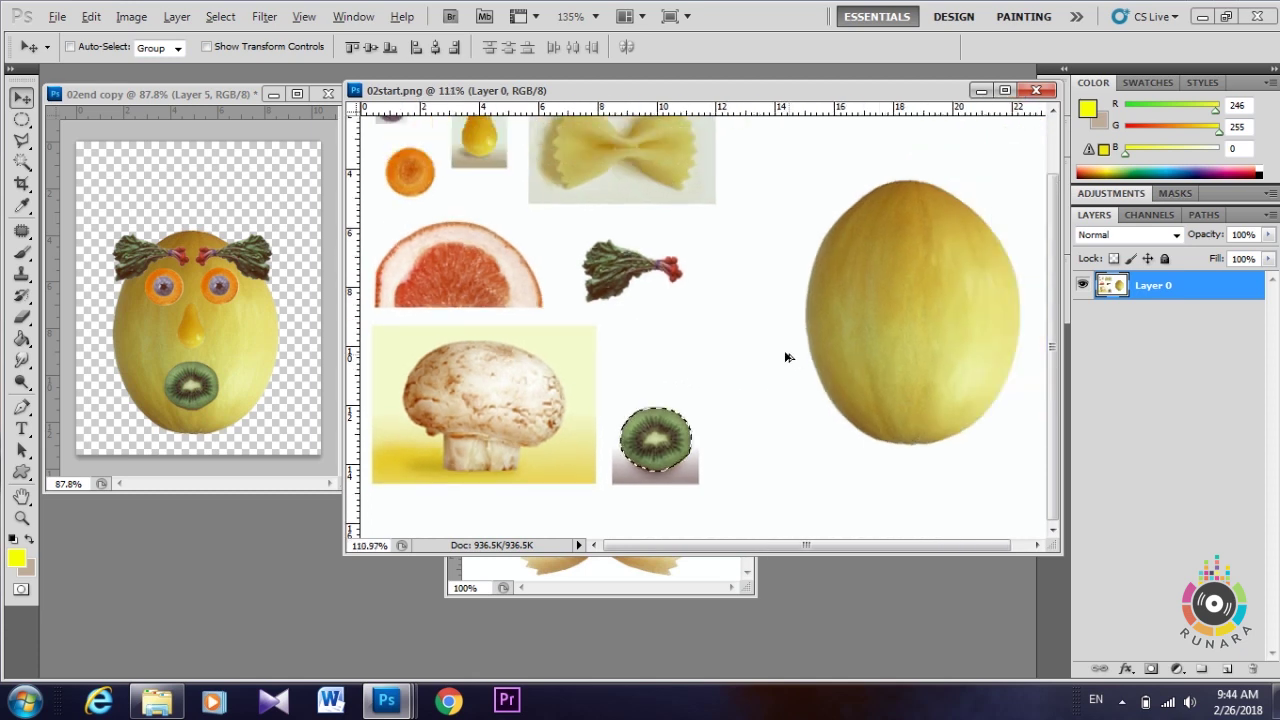
{"action": "scroll", "coordinate": [760, 420], "scroll_direction": "down", "scroll_amount": 1}
{"action": "left_click", "coordinate": [612, 583]}
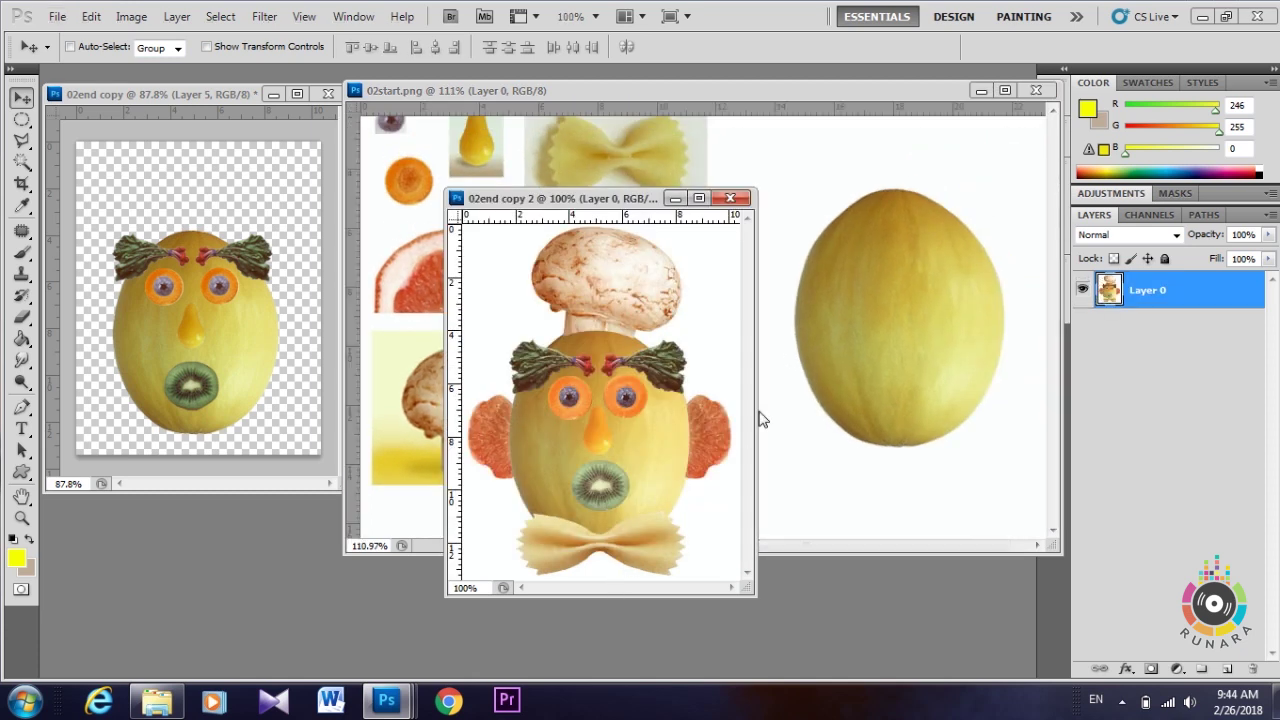
{"action": "left_click", "coordinate": [830, 374]}
{"action": "scroll", "coordinate": [421, 287], "scroll_direction": "up", "scroll_amount": 1}
{"action": "scroll", "coordinate": [421, 287], "scroll_direction": "up", "scroll_amount": 4}
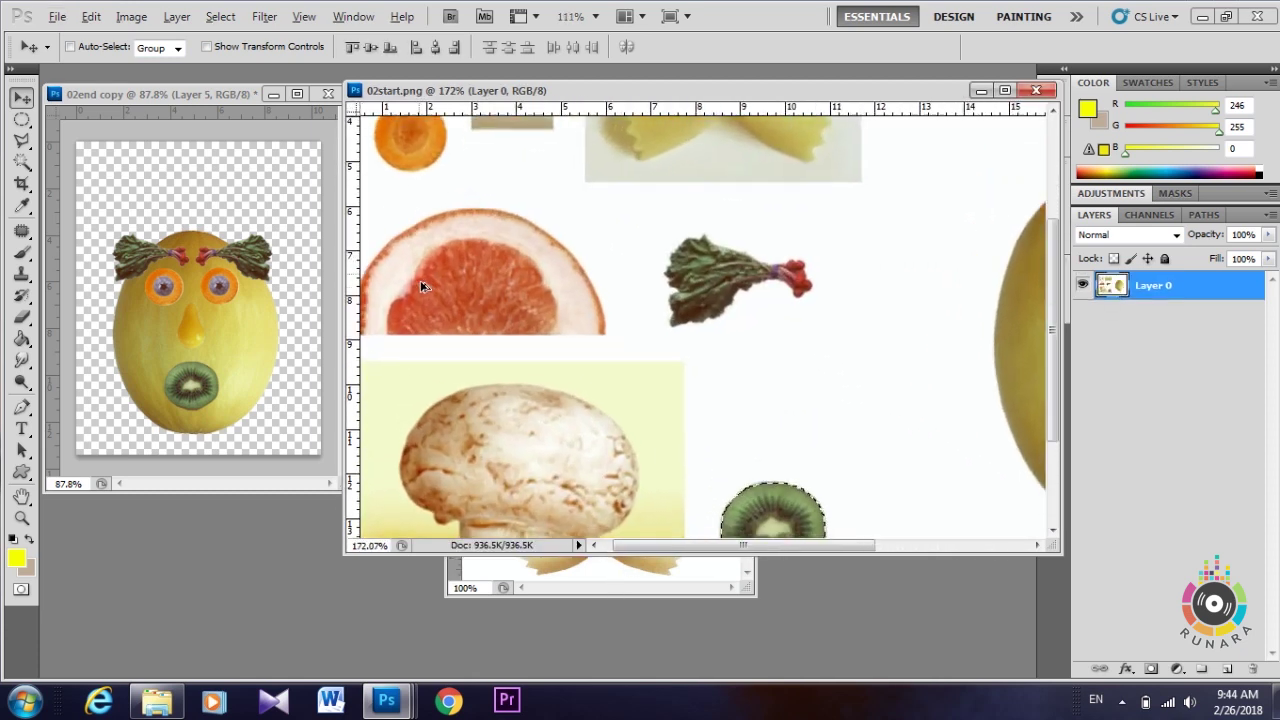
{"action": "scroll", "coordinate": [422, 285], "scroll_direction": "up", "scroll_amount": 3}
{"action": "left_click_drag", "start_coordinate": [716, 549], "coordinate": [700, 549]}
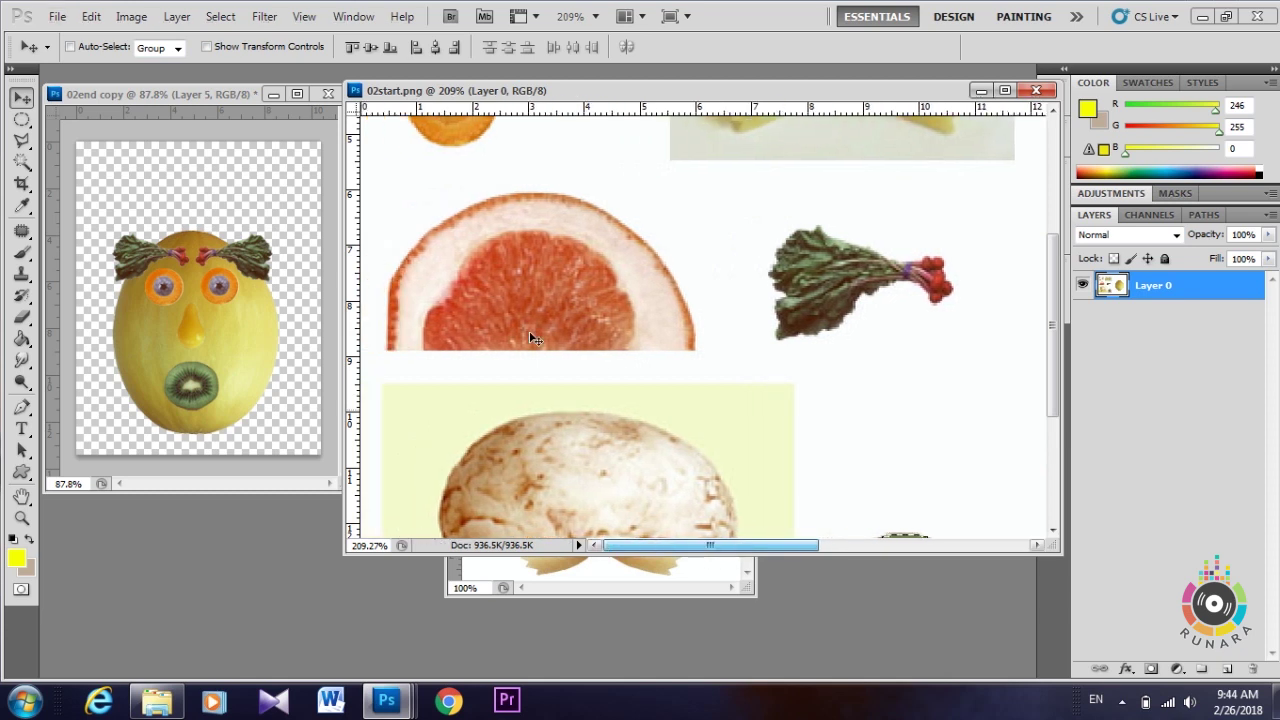
{"action": "scroll", "coordinate": [536, 340], "scroll_direction": "up", "scroll_amount": 1}
{"action": "scroll", "coordinate": [491, 280], "scroll_direction": "up", "scroll_amount": 1}
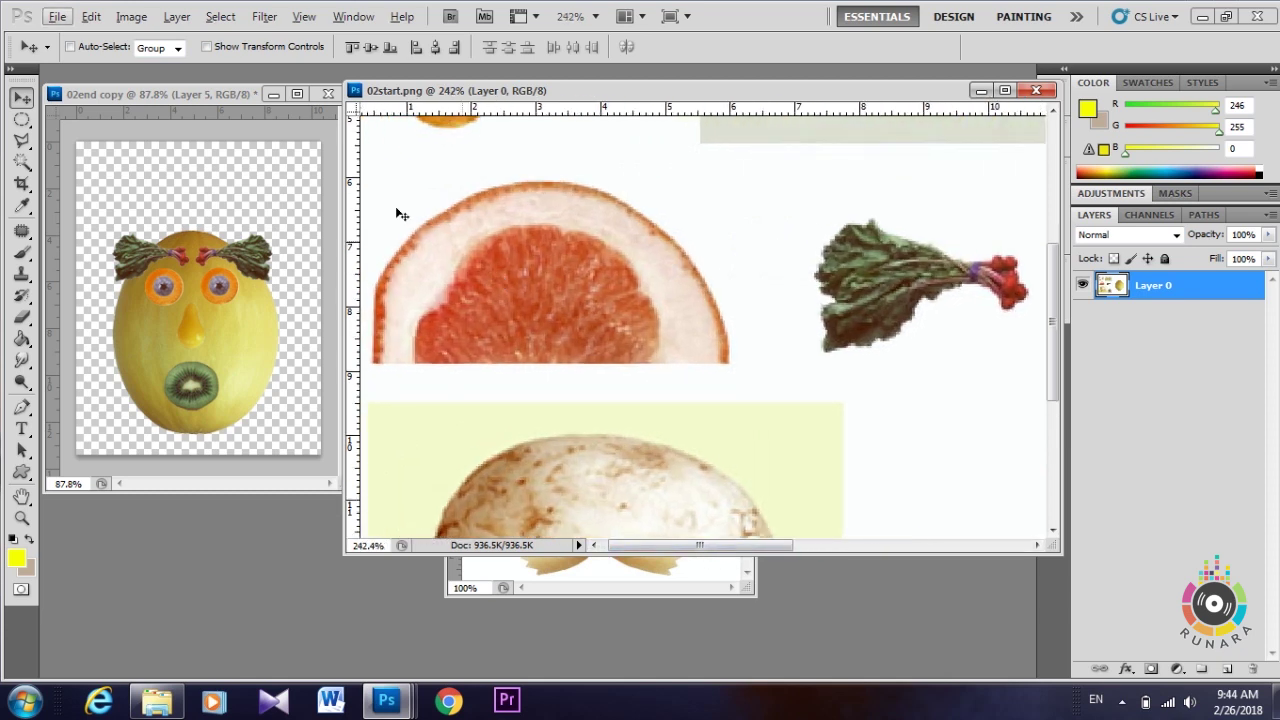
Step: Select the grapefruit flesh with the Magnetic Lasso
{"action": "left_click", "coordinate": [22, 183]}
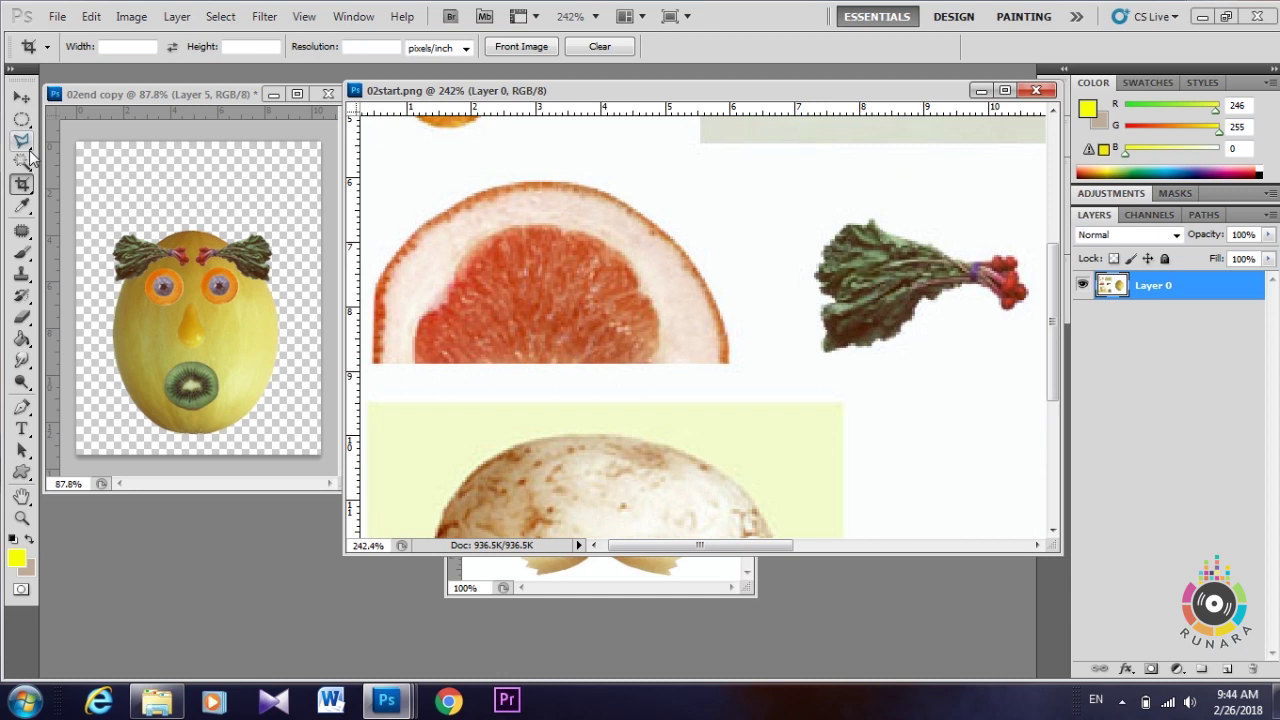
{"action": "left_click", "coordinate": [22, 160]}
{"action": "left_click", "coordinate": [26, 143]}
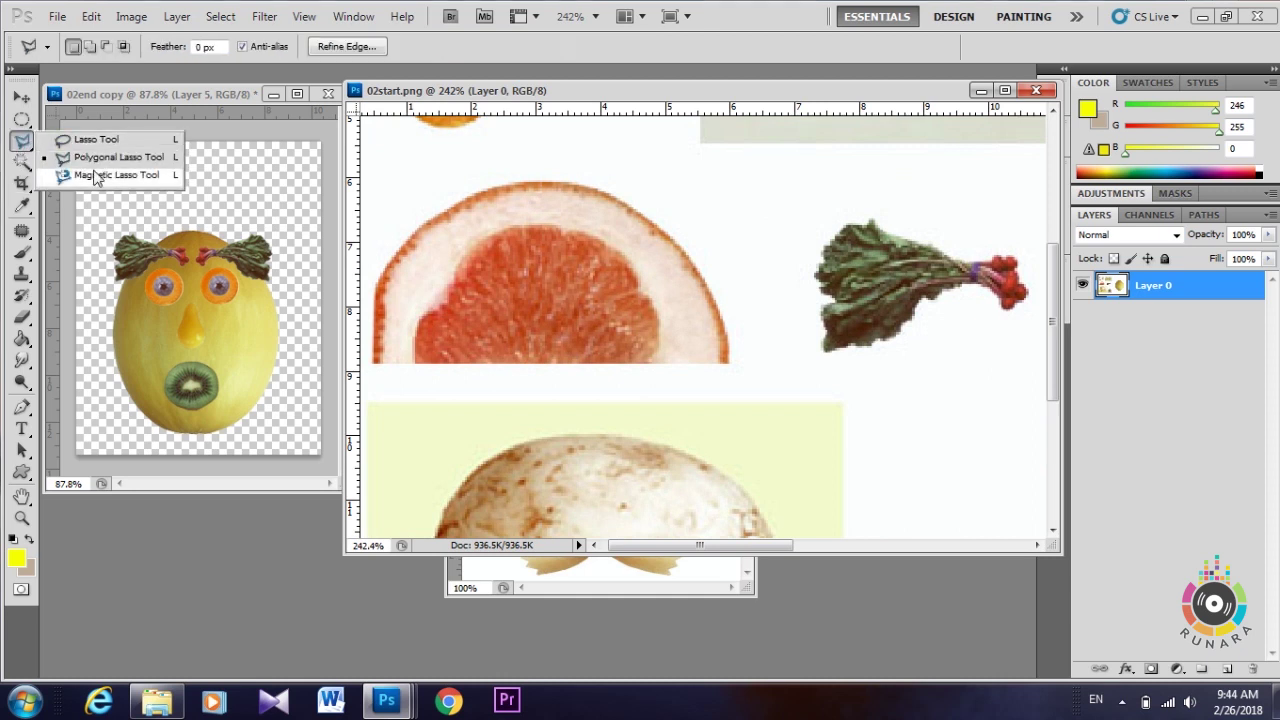
{"action": "left_click", "coordinate": [97, 176]}
{"action": "left_click", "coordinate": [415, 363]}
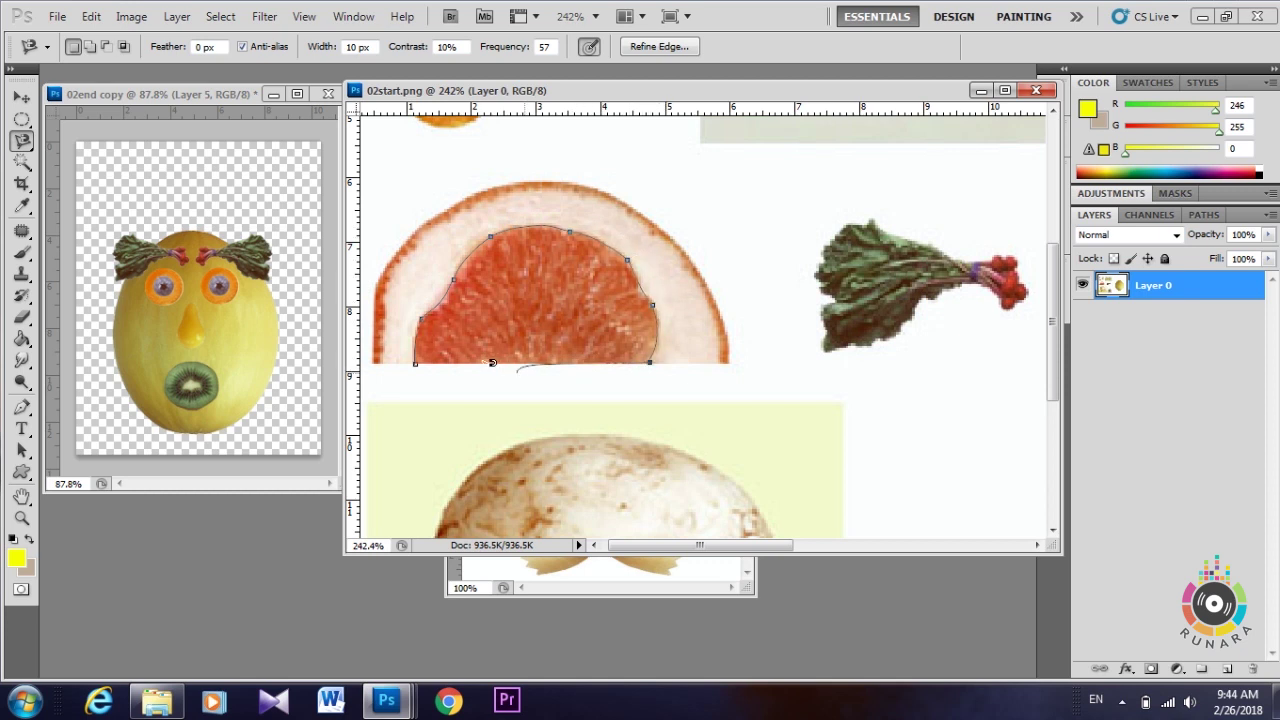
{"action": "left_click", "coordinate": [420, 358]}
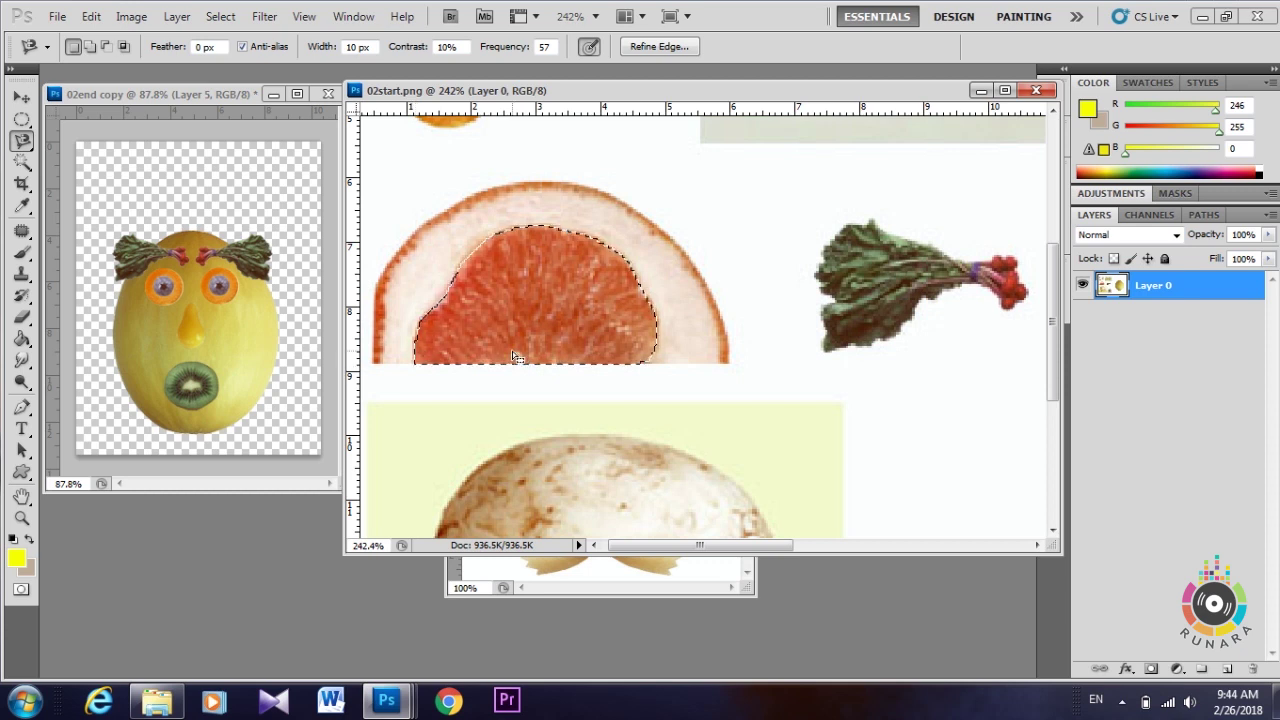
Step: Drag the grapefruit into 02end copy, rotate it 90° upright as the left ear, nudge it down
{"action": "key", "text": "v"}
{"action": "mouse_move", "coordinate": [556, 293]}
{"action": "left_mouse_down"}
{"action": "mouse_move", "coordinate": [199, 347]}
{"action": "mouse_move", "coordinate": [230, 340]}
{"action": "mouse_move", "coordinate": [190, 330]}
{"action": "left_mouse_up"}
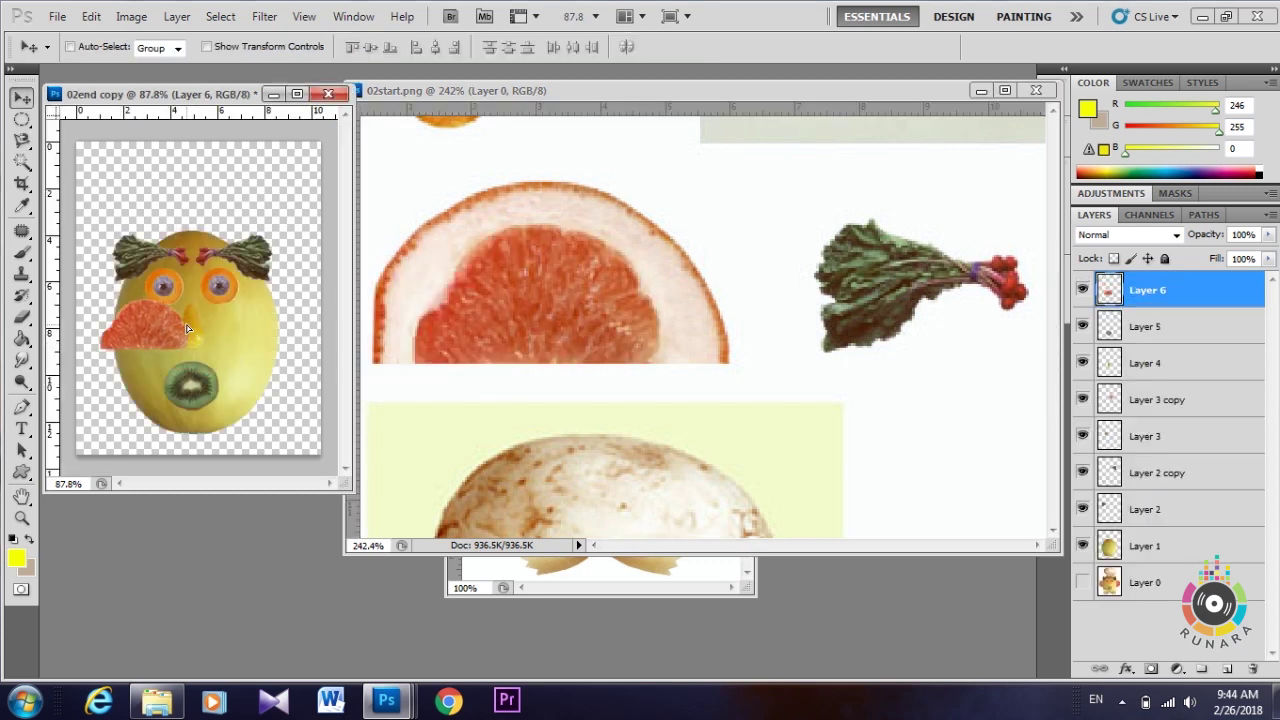
{"action": "key", "text": "ctrl+t"}
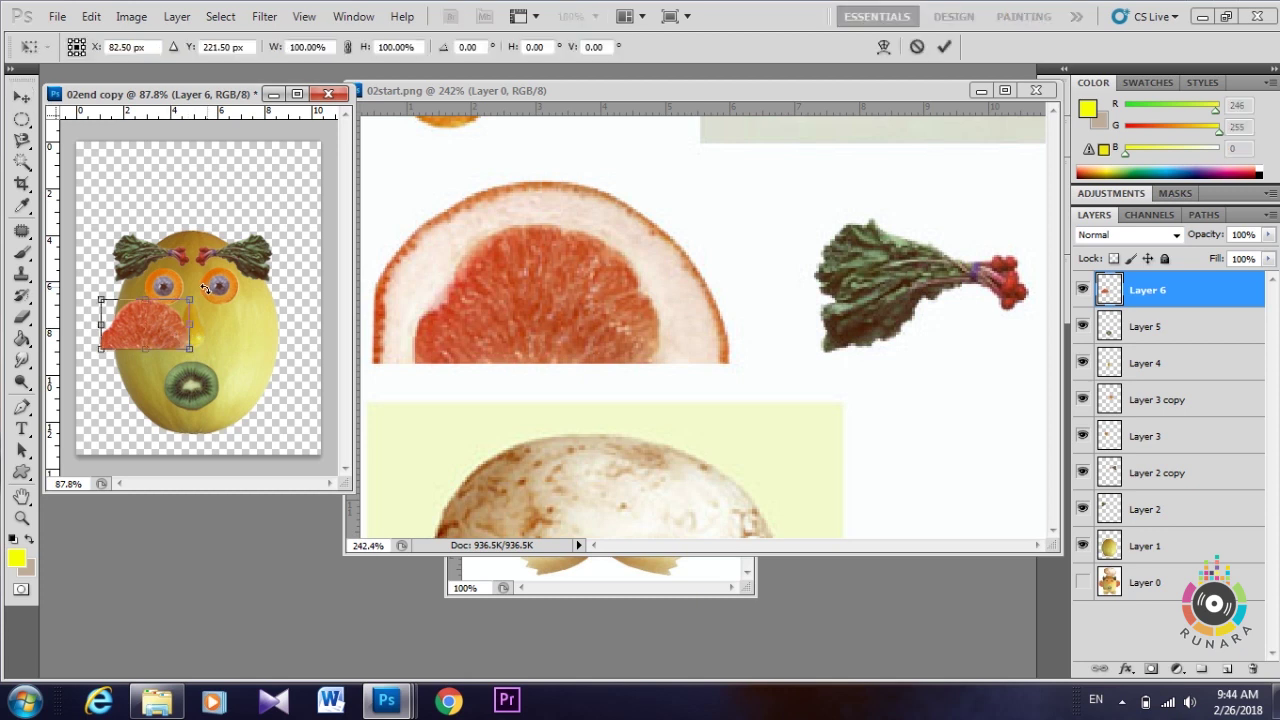
{"action": "left_click_drag", "start_coordinate": [173, 267], "coordinate": [112, 259]}
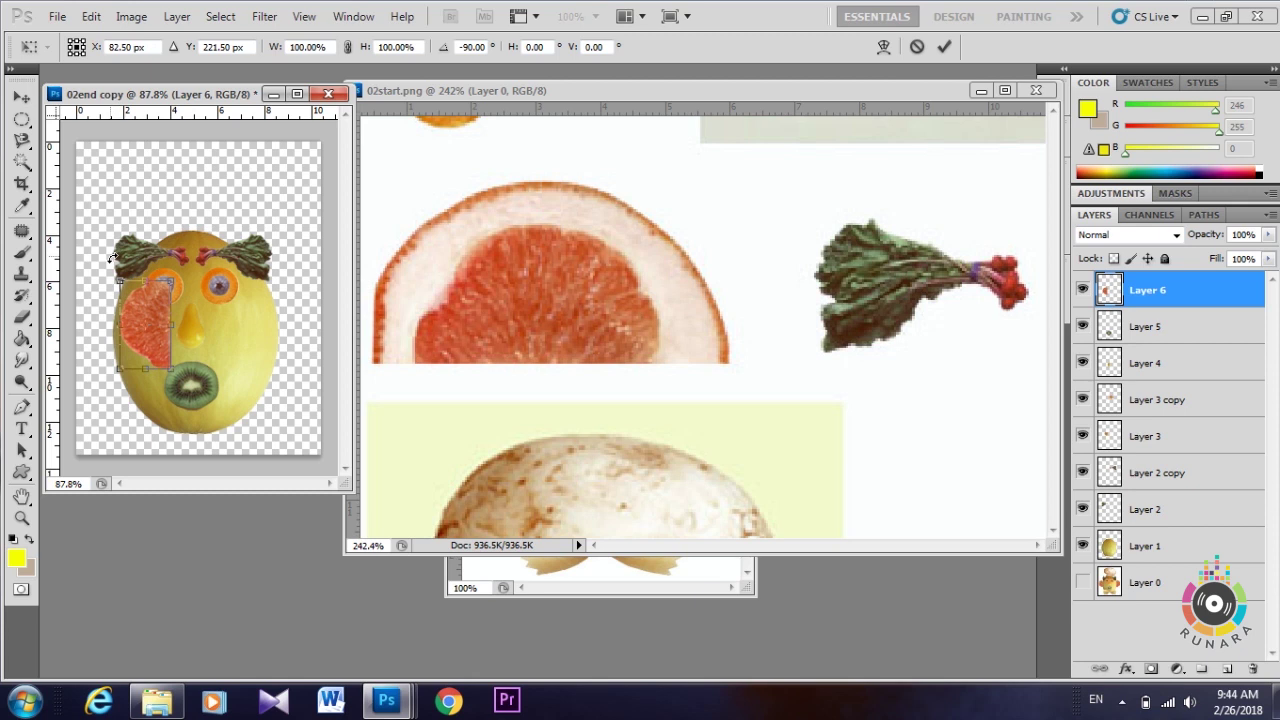
{"action": "key", "text": "Return"}
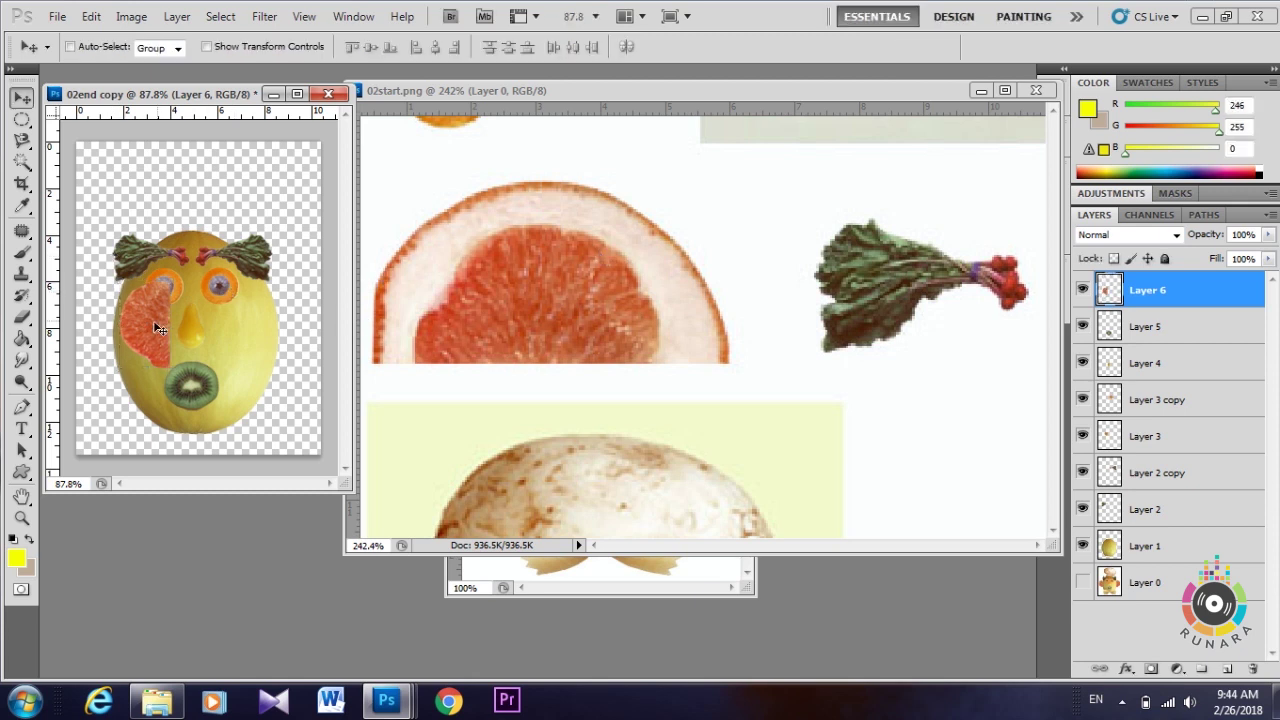
{"action": "key", "text": "shift+Down"}
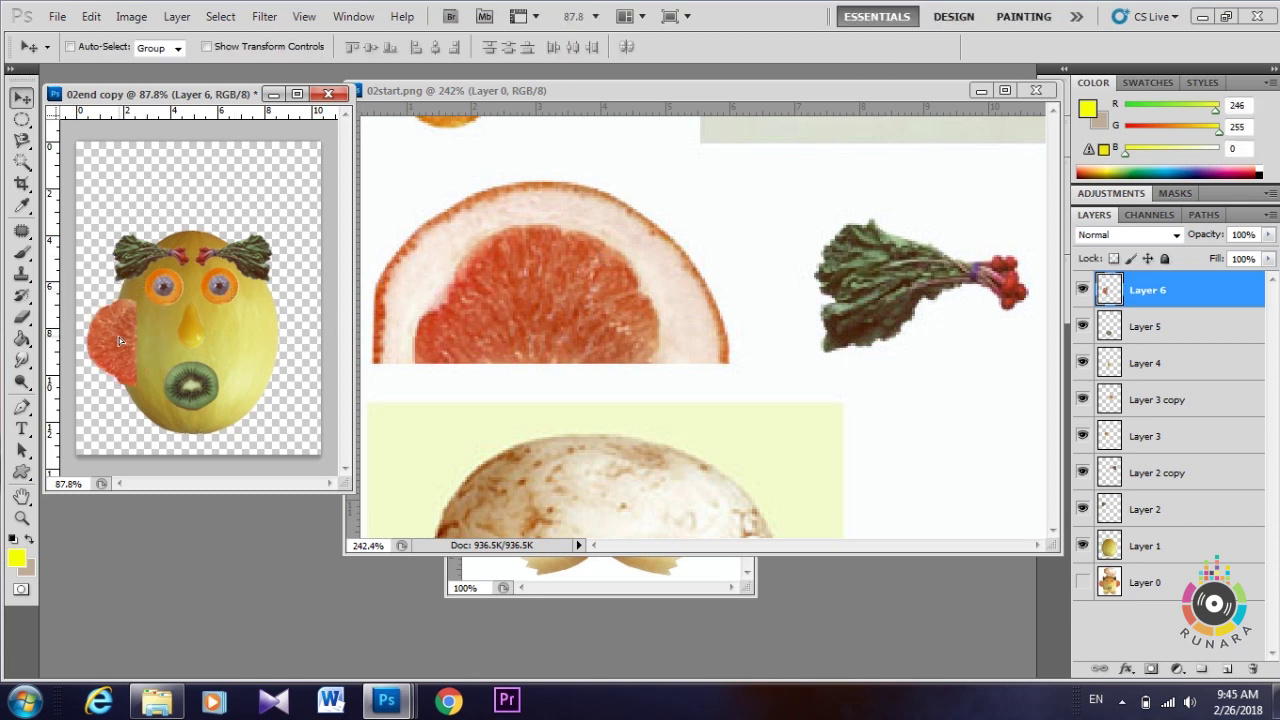
{"action": "left_click", "coordinate": [575, 583]}
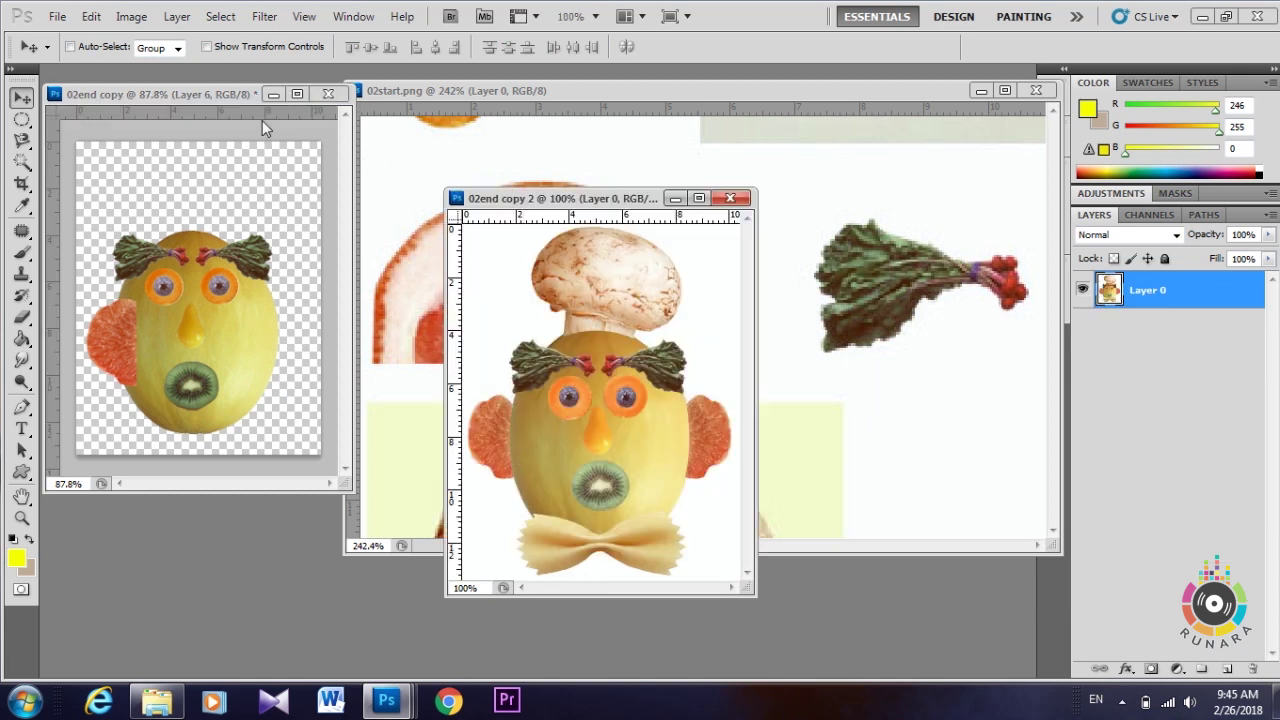
Step: Move Layer 6 below the melon's Layer 1 and nudge the left ear further left
{"action": "left_click", "coordinate": [262, 120]}
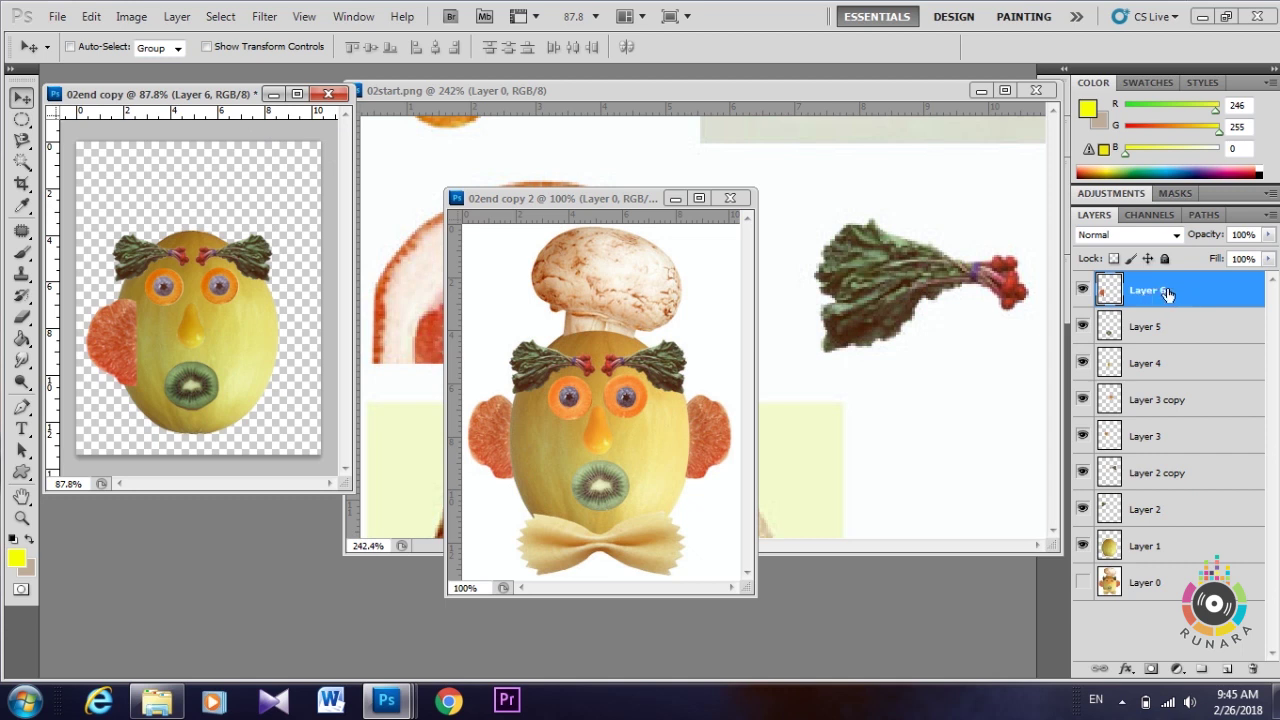
{"action": "left_click_drag", "start_coordinate": [1166, 292], "coordinate": [1145, 452]}
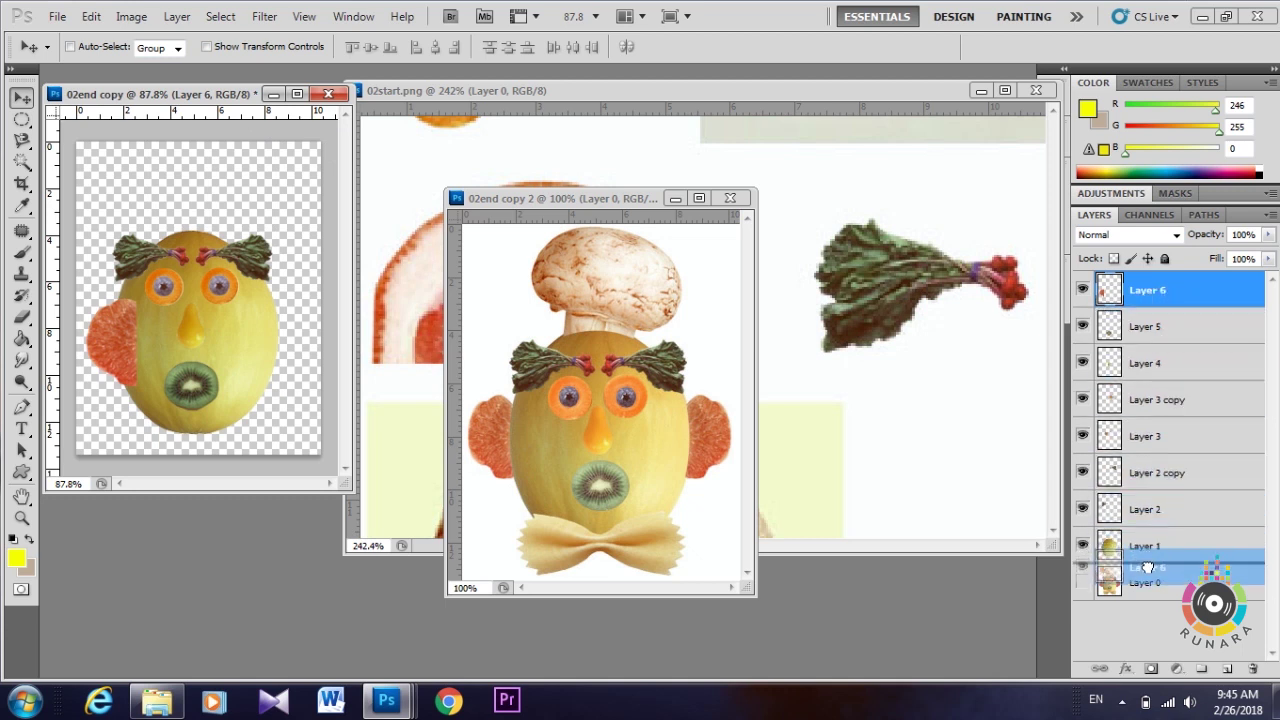
{"action": "left_click_drag", "start_coordinate": [1145, 452], "coordinate": [1148, 562]}
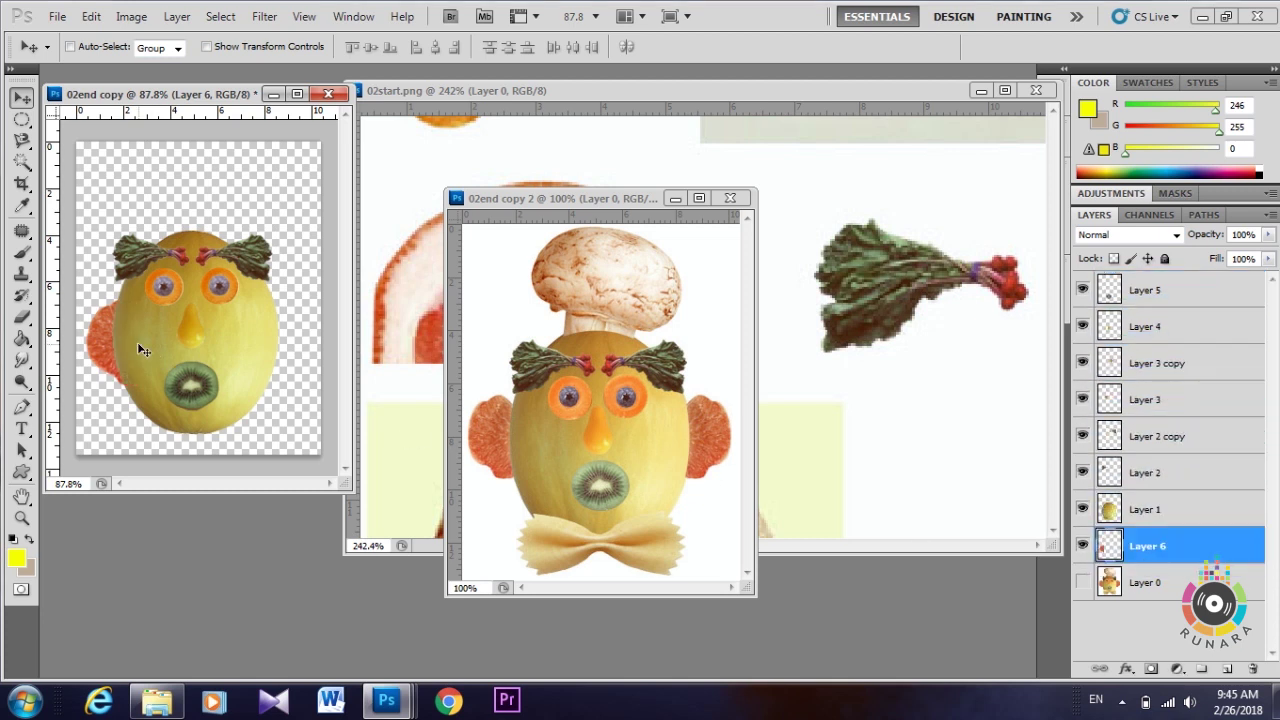
{"action": "key", "text": "Left"}
{"action": "key", "text": "Left"}
{"action": "key", "text": "Left"}
{"action": "key", "text": "Left"}
{"action": "key", "text": "Left"}
{"action": "key", "text": "Left"}
{"action": "key", "text": "Left"}
{"action": "key", "text": "Left"}
{"action": "key", "text": "Left"}
{"action": "key", "text": "Left"}
{"action": "key", "text": "Left"}
{"action": "key", "text": "Left"}
{"action": "key", "text": "Left"}
{"action": "key", "text": "Left"}
{"action": "key", "text": "Left"}
{"action": "key", "text": "Left"}
{"action": "key", "text": "Left"}
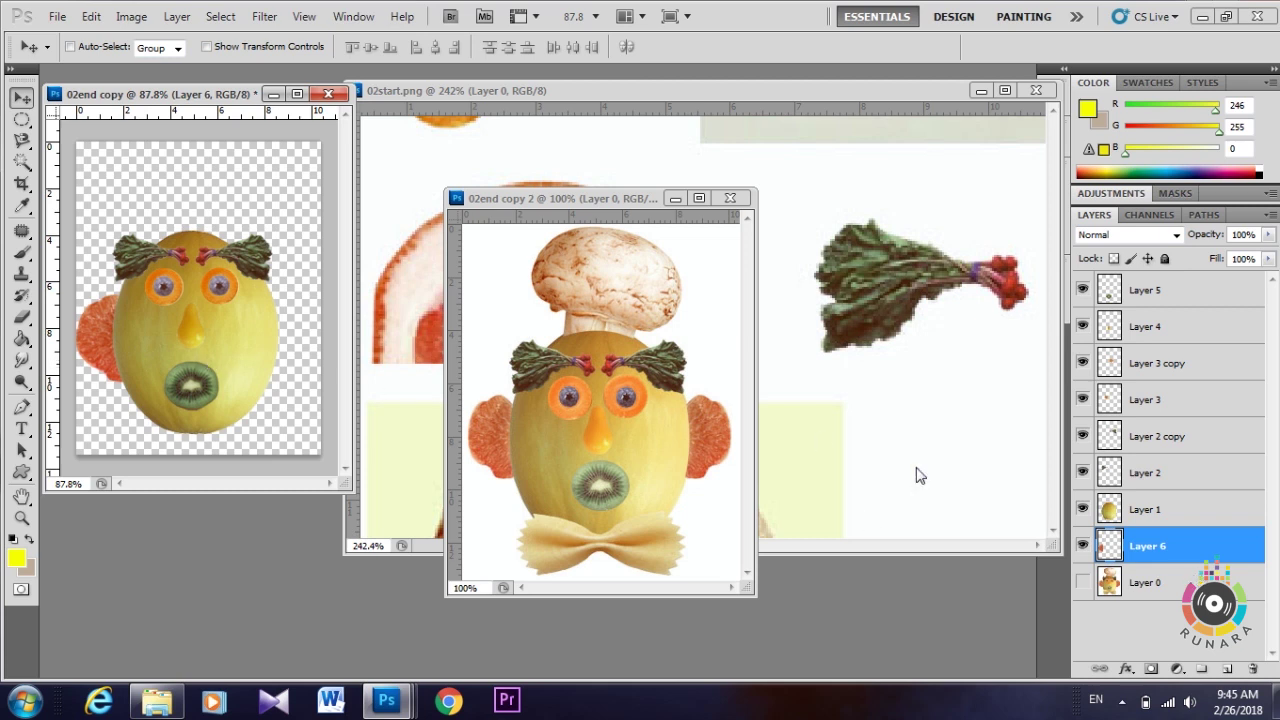
Step: Duplicate the ear layer, flip it horizontally, and place it as the right ear
{"action": "right_click", "coordinate": [1181, 541]}
{"action": "left_click", "coordinate": [1110, 166]}
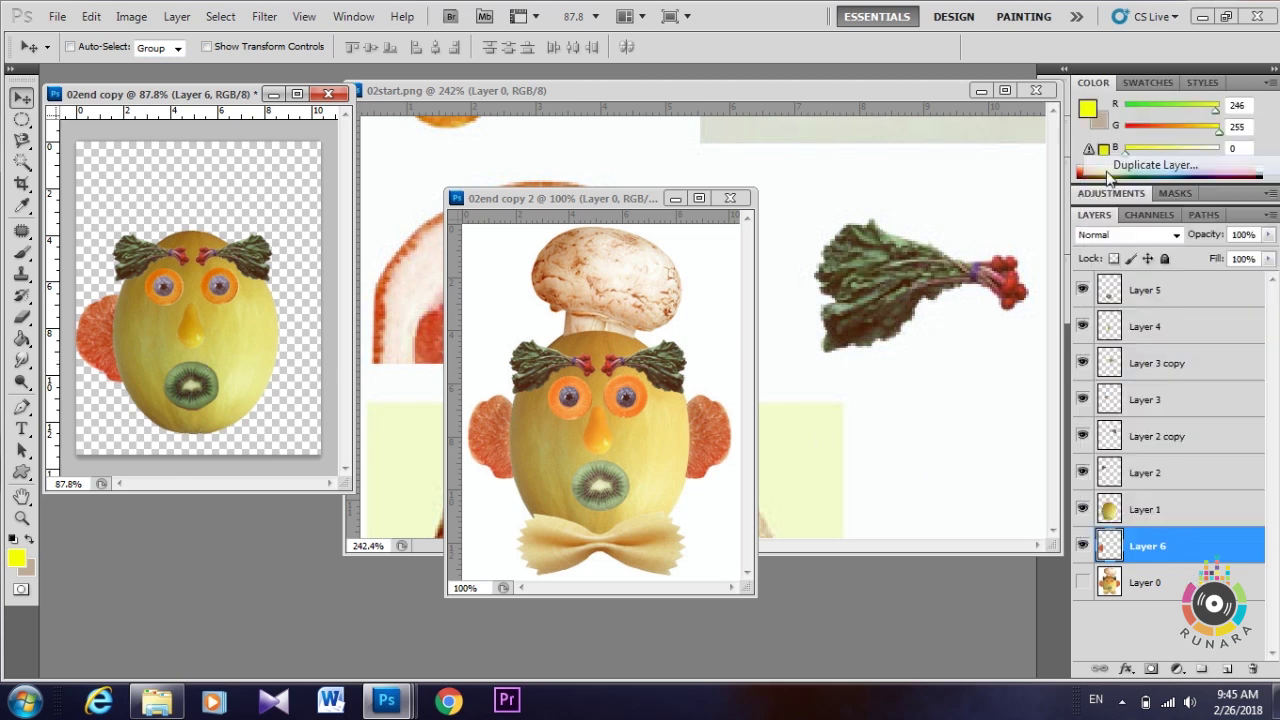
{"action": "left_click", "coordinate": [809, 210]}
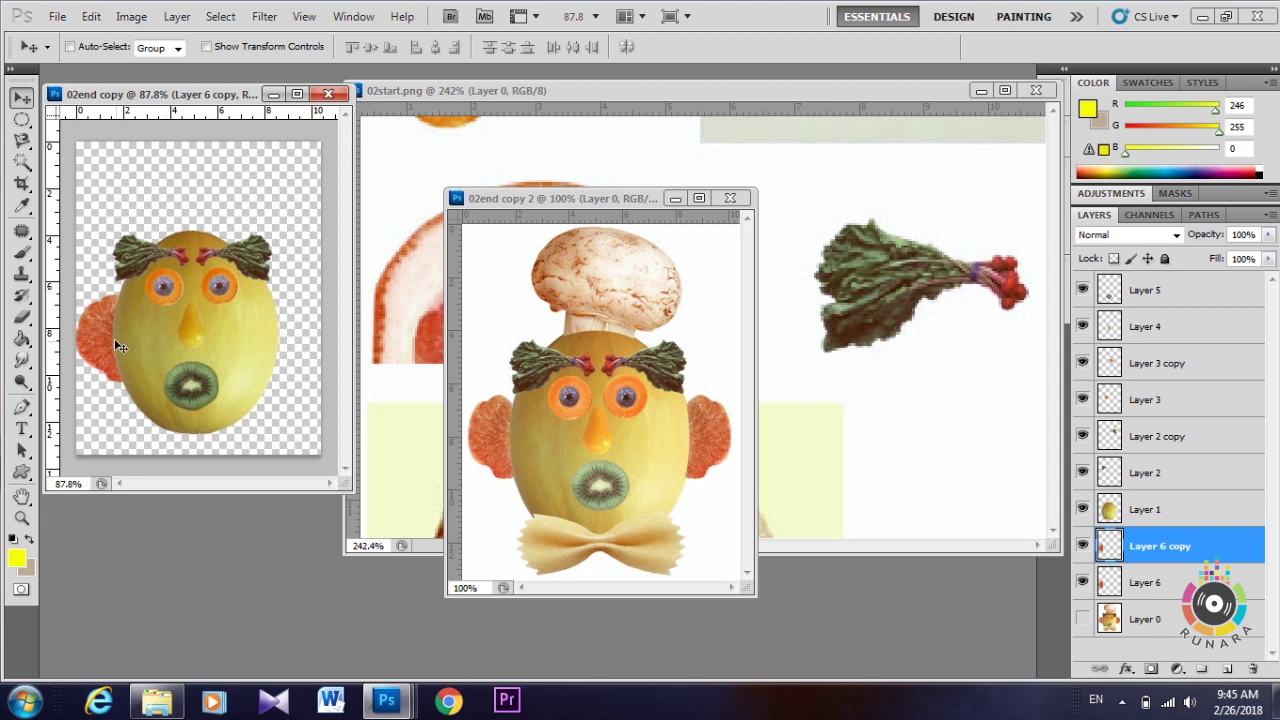
{"action": "left_click_drag", "start_coordinate": [242, 352], "coordinate": [279, 349]}
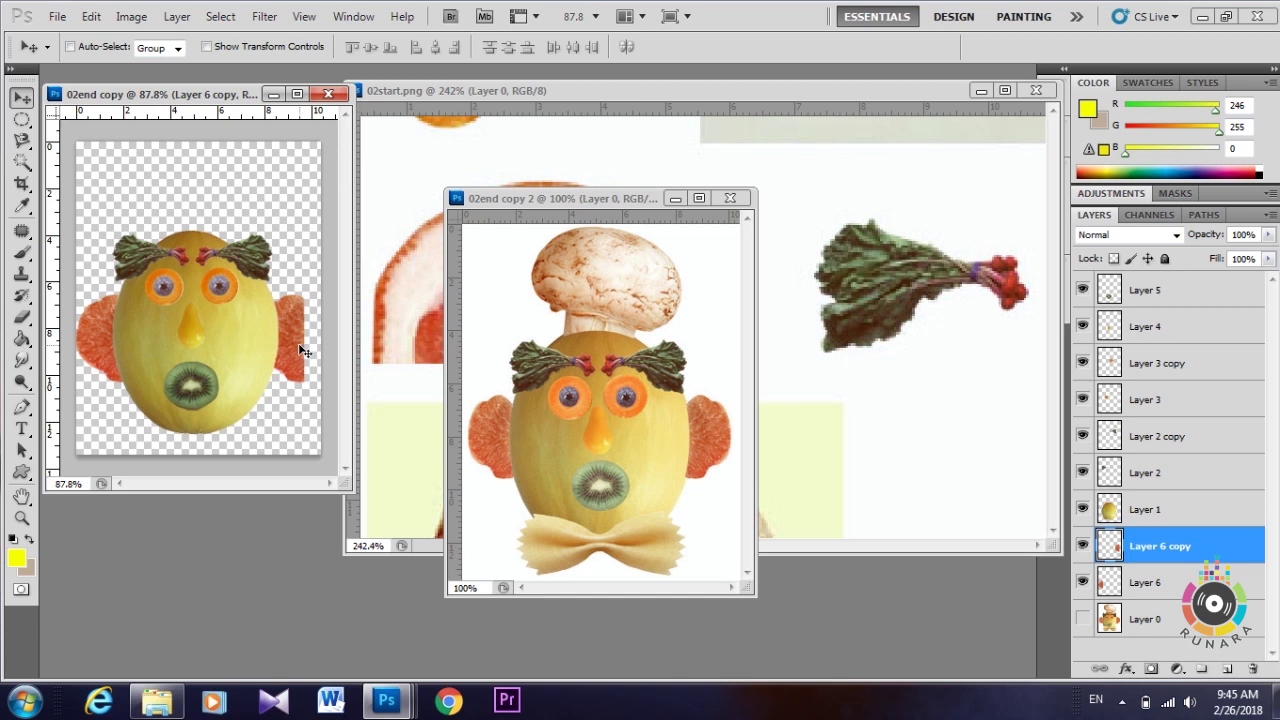
{"action": "key", "text": "ctrl+t"}
{"action": "right_click", "coordinate": [292, 355]}
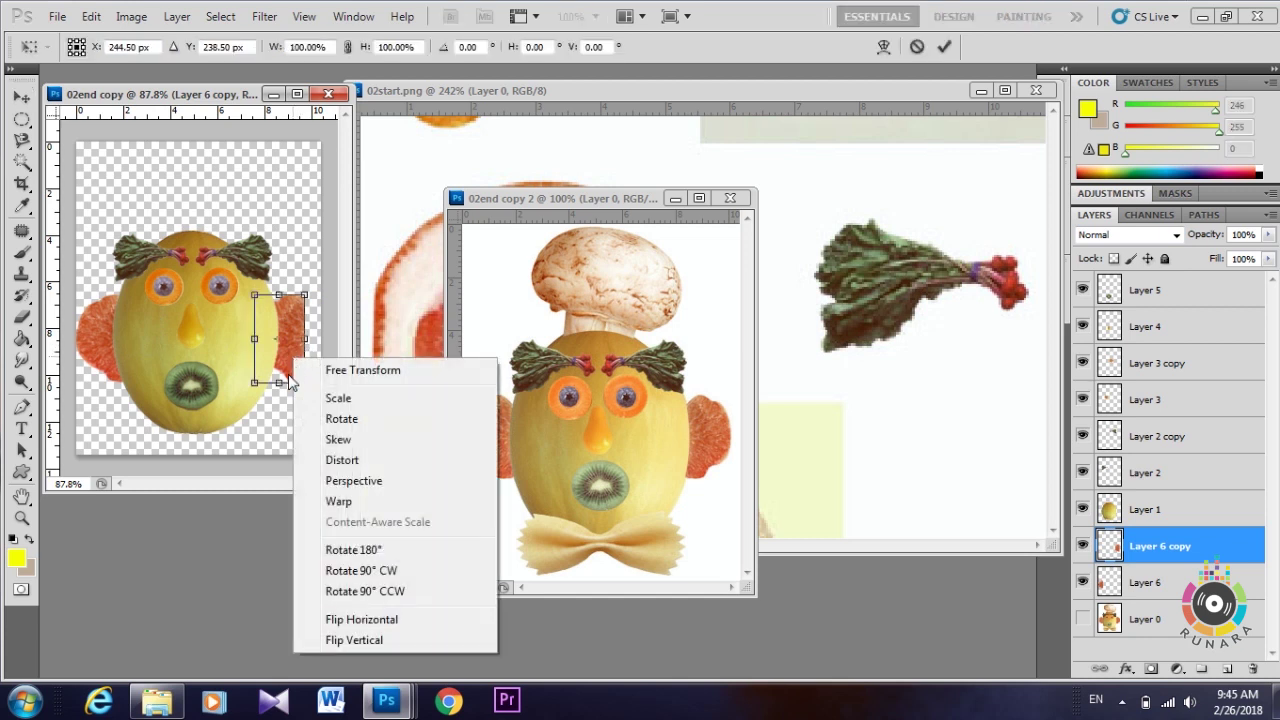
{"action": "left_click", "coordinate": [353, 614]}
{"action": "key", "text": "Return"}
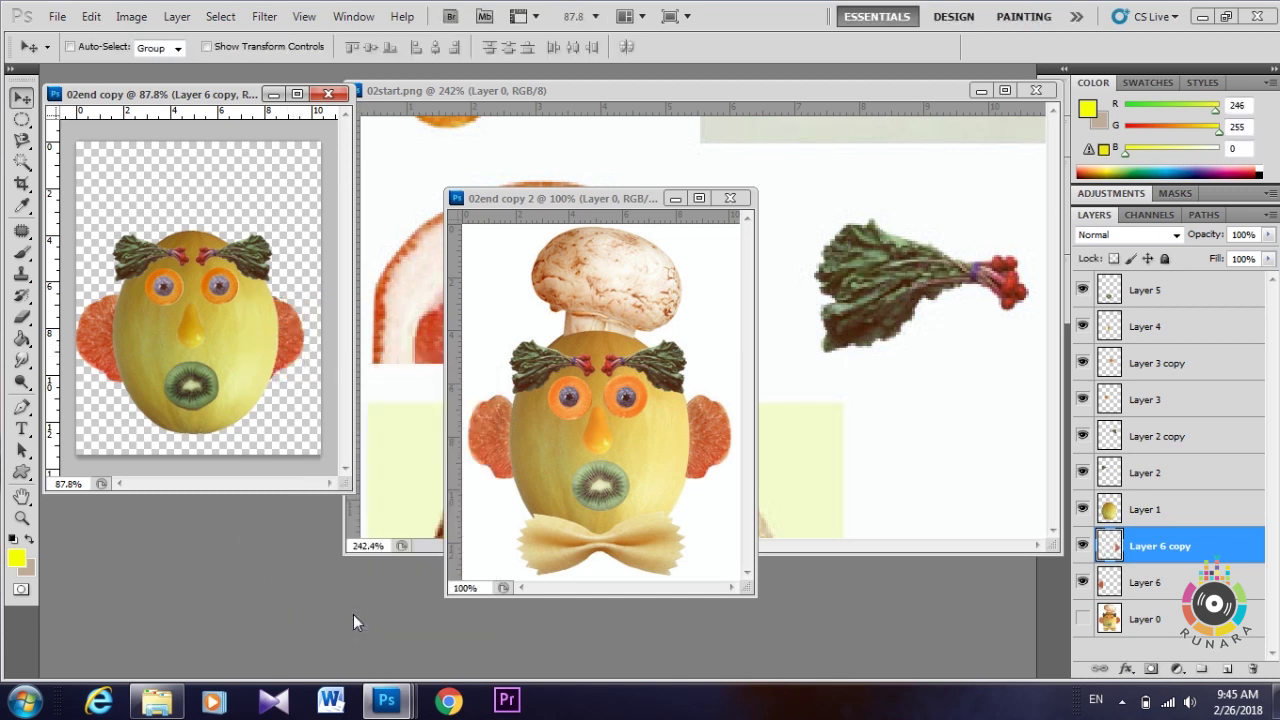
{"action": "key", "text": "Right"}
{"action": "key", "text": "Right"}
{"action": "key", "text": "Right"}
{"action": "key", "text": "Right"}
{"action": "key", "text": "Right"}
{"action": "key", "text": "Right"}
{"action": "key", "text": "Right"}
{"action": "key", "text": "Right"}
{"action": "key", "text": "Right"}
{"action": "key", "text": "Right"}
{"action": "key", "text": "Right"}
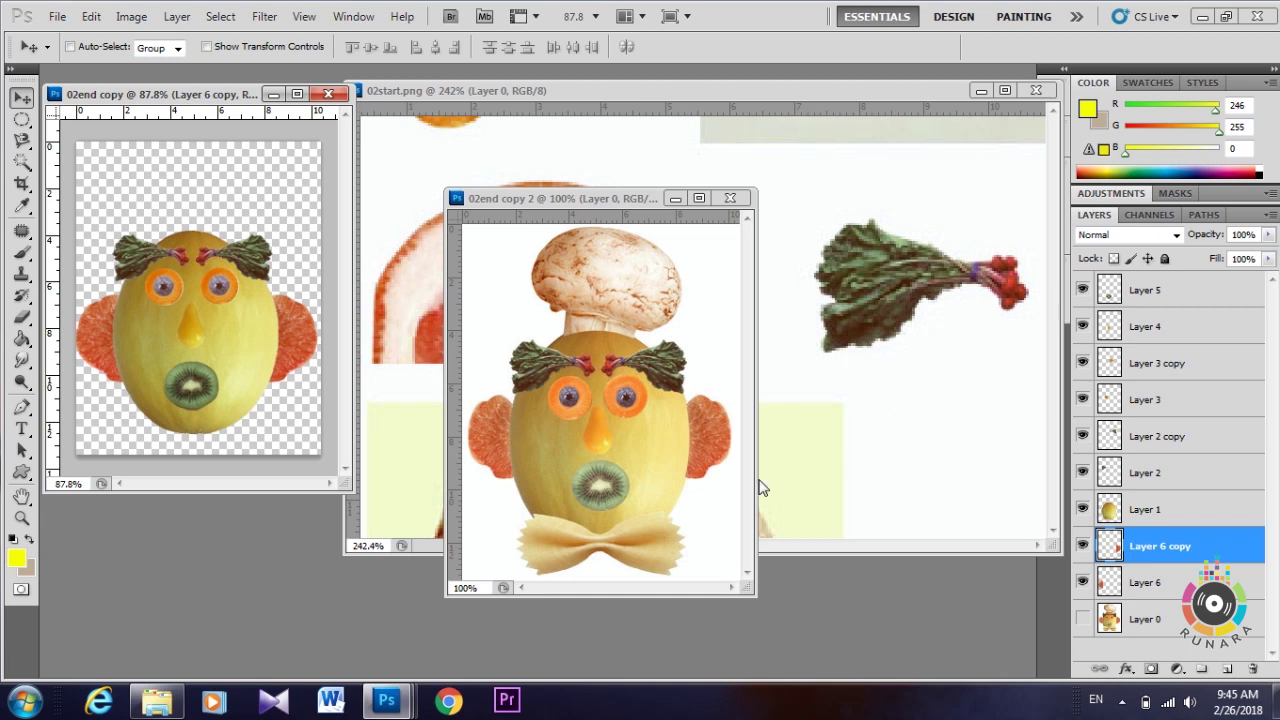
Step: Bring 02start.png forward and scroll to the bow-tie pasta
{"action": "left_click", "coordinate": [917, 434]}
{"action": "scroll", "coordinate": [933, 440], "scroll_direction": "down", "scroll_amount": 3}
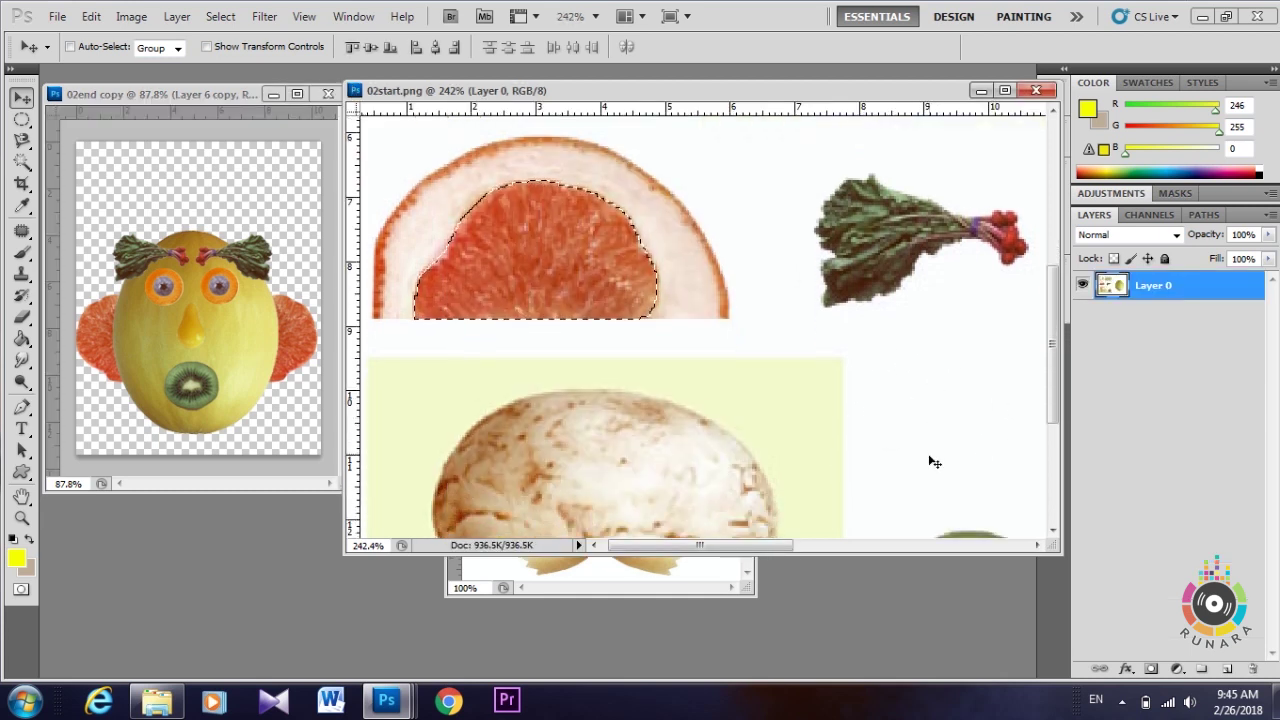
{"action": "scroll", "coordinate": [933, 470], "scroll_direction": "down", "scroll_amount": 2}
{"action": "scroll", "coordinate": [933, 470], "scroll_direction": "down", "scroll_amount": 3}
{"action": "scroll", "coordinate": [1006, 237], "scroll_direction": "up", "scroll_amount": 3}
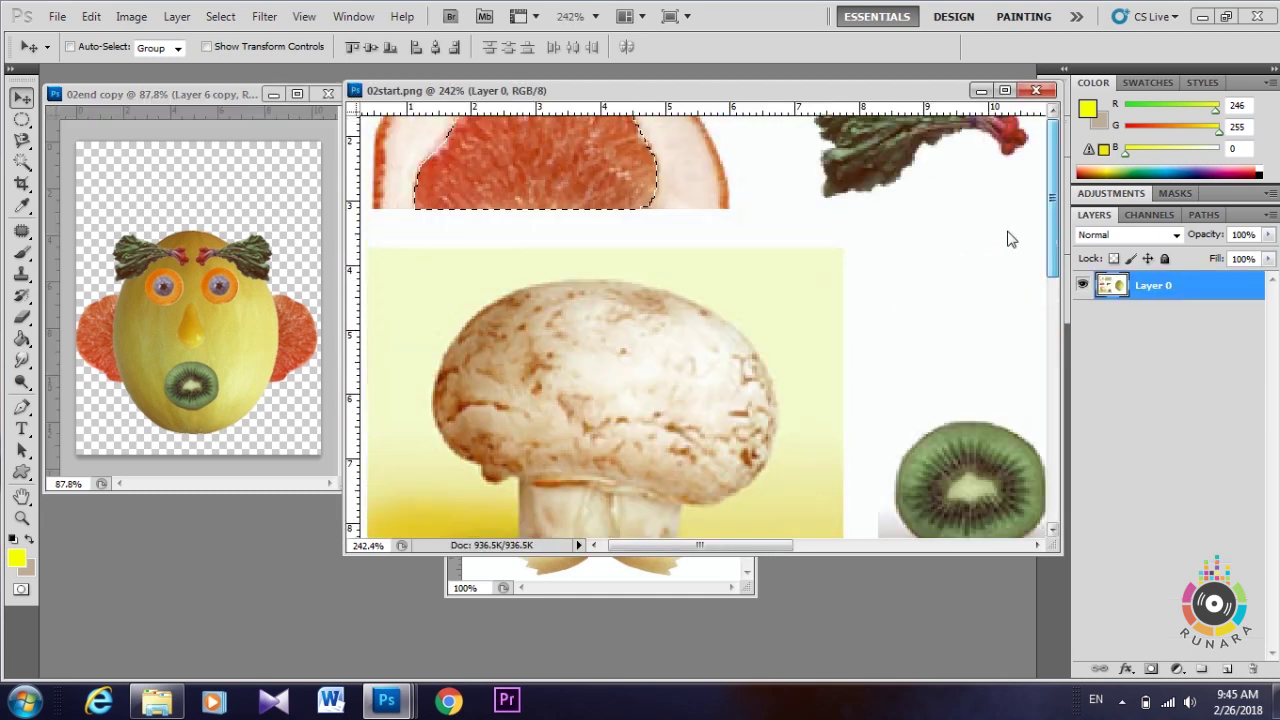
{"action": "scroll", "coordinate": [1008, 230], "scroll_direction": "up", "scroll_amount": 8}
{"action": "scroll", "coordinate": [862, 324], "scroll_direction": "down", "scroll_amount": 2}
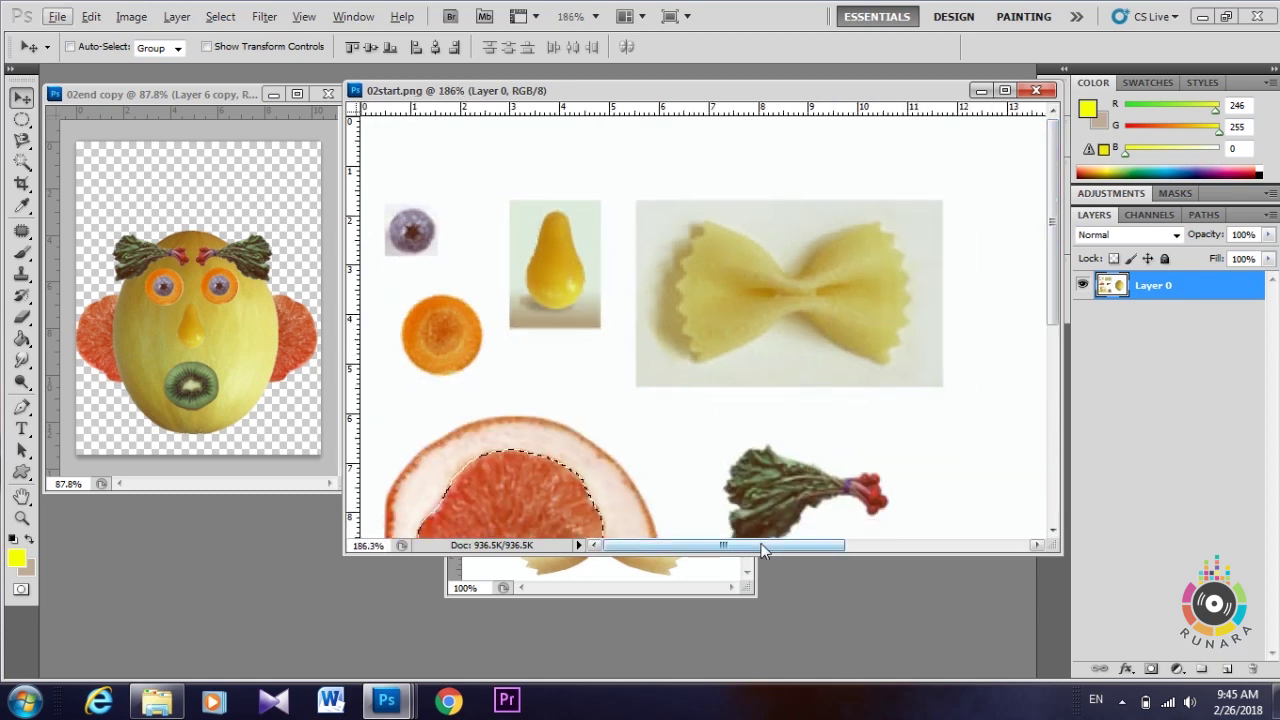
{"action": "scroll", "coordinate": [814, 409], "scroll_direction": "right", "scroll_amount": 1}
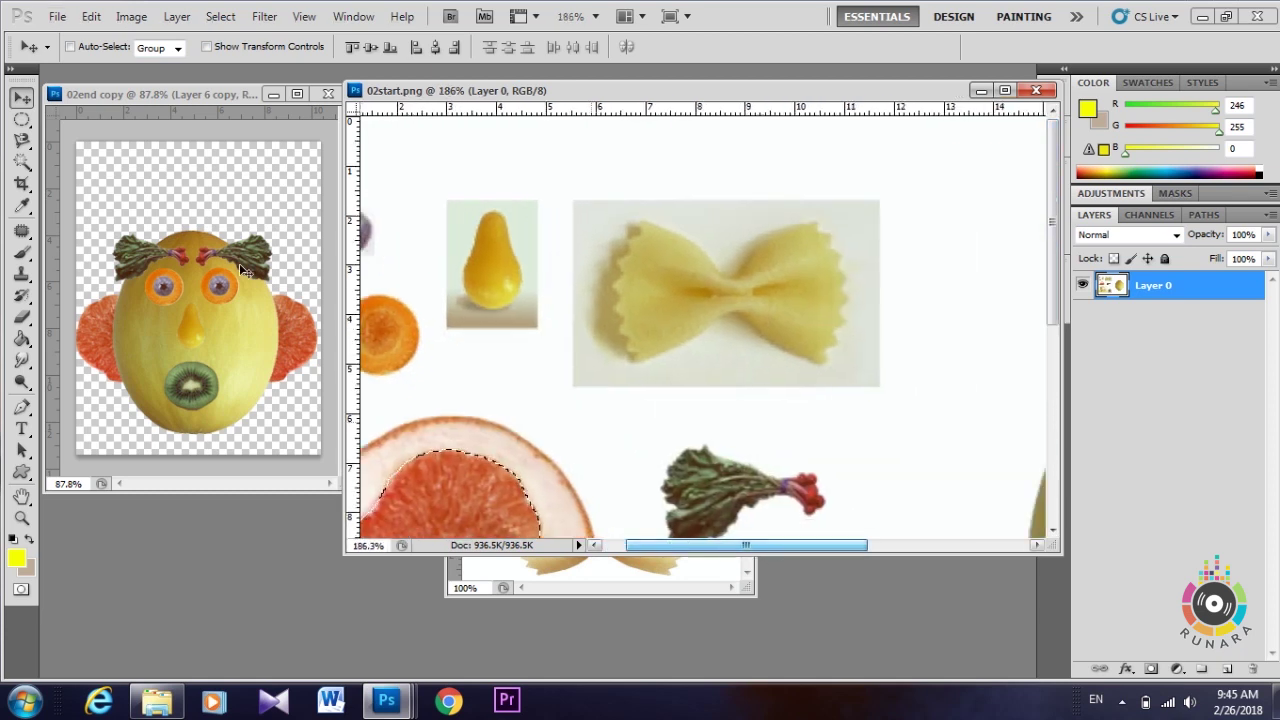
Step: Trace the pasta's zigzag outline with the Magnetic Lasso, removing misplaced points, and close it
{"action": "left_click", "coordinate": [21, 140]}
{"action": "scroll", "coordinate": [814, 354], "scroll_direction": "up", "scroll_amount": 1}
{"action": "scroll", "coordinate": [737, 320], "scroll_direction": "up", "scroll_amount": 2}
{"action": "left_click", "coordinate": [692, 340]}
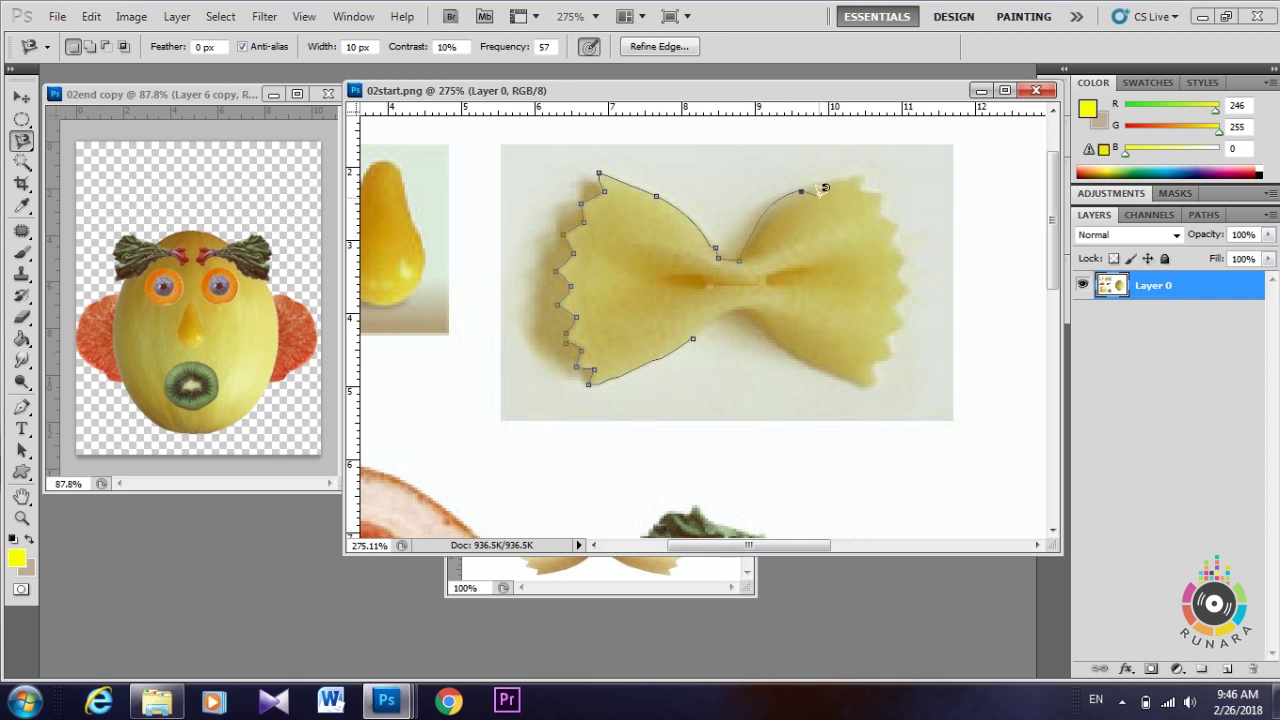
{"action": "key", "text": "BackSpace"}
{"action": "key", "text": "BackSpace"}
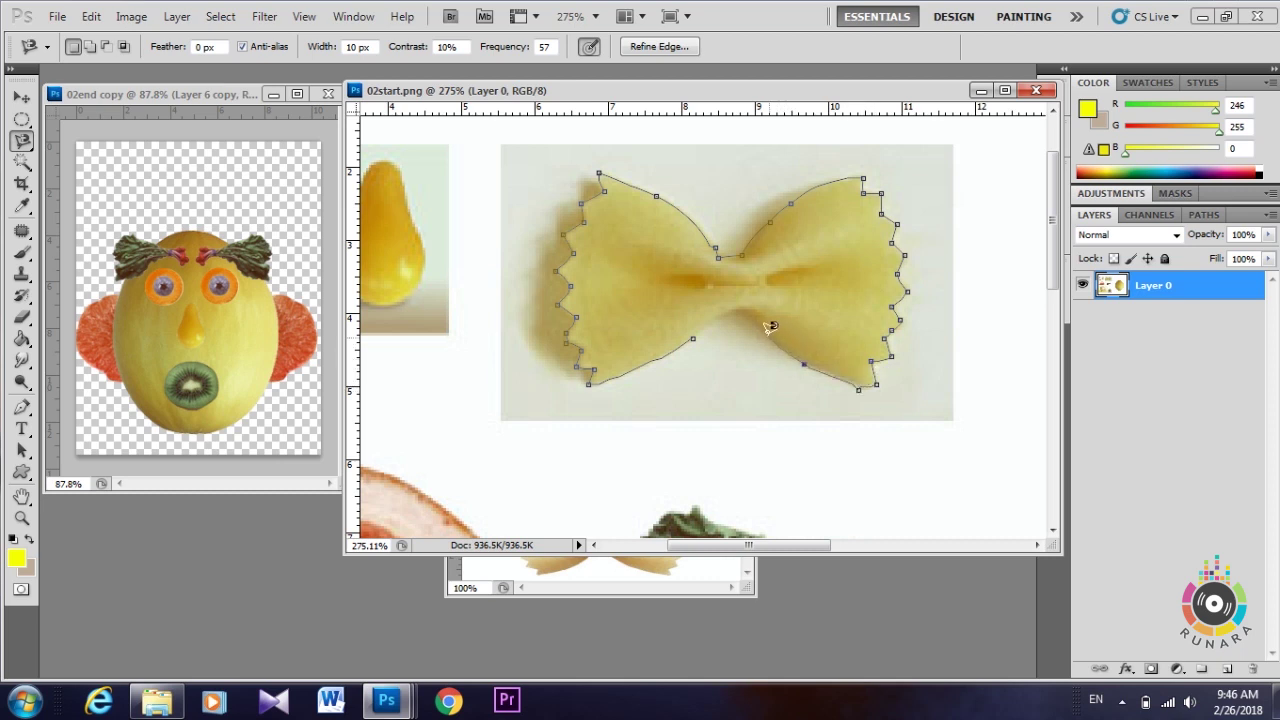
{"action": "left_click", "coordinate": [700, 328]}
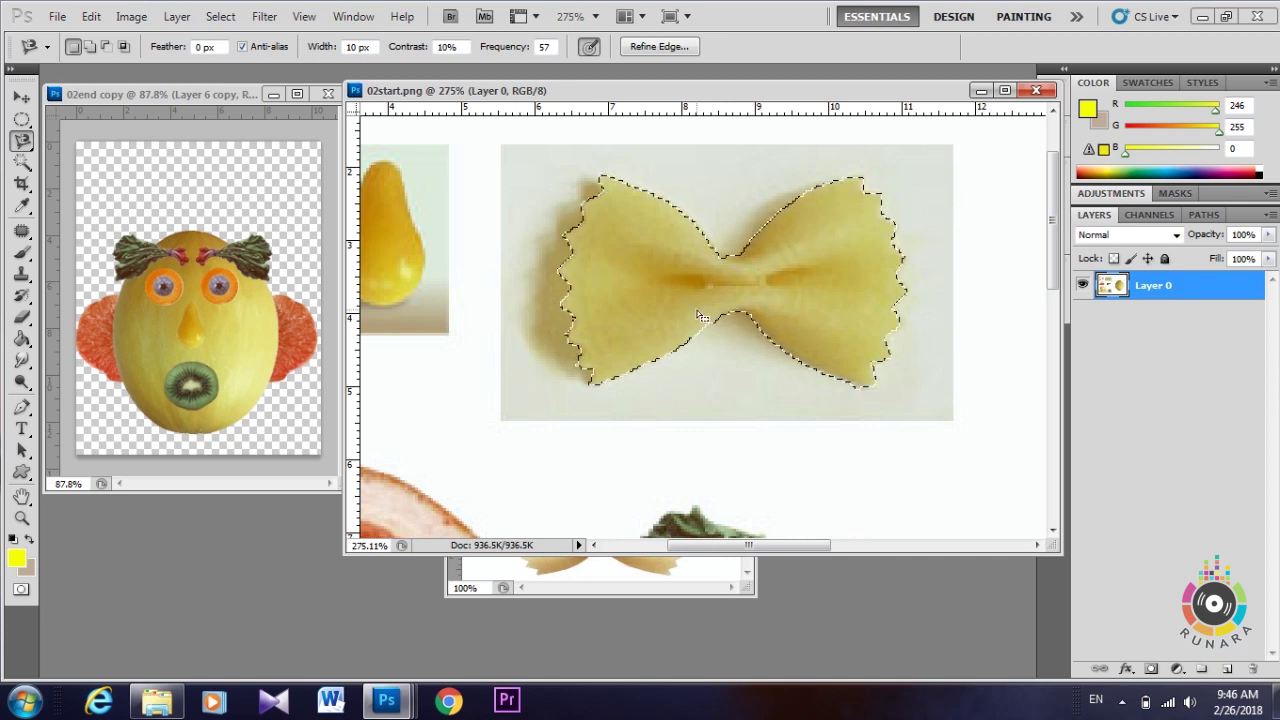
Step: Drag the bow-tie pasta into 02end copy, stack Layer 8 above Layer 1, and delete Layer 7
{"action": "key", "text": "v"}
{"action": "left_click_drag", "start_coordinate": [716, 247], "coordinate": [233, 383]}
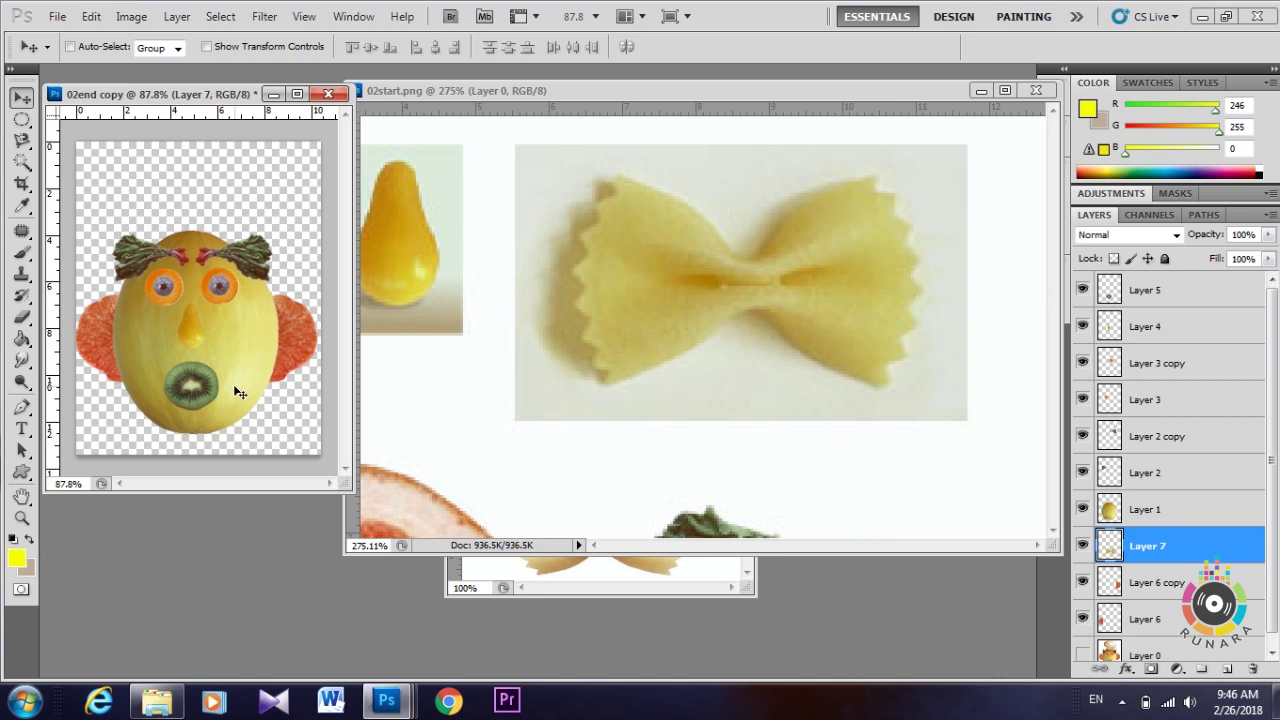
{"action": "left_click", "coordinate": [763, 88]}
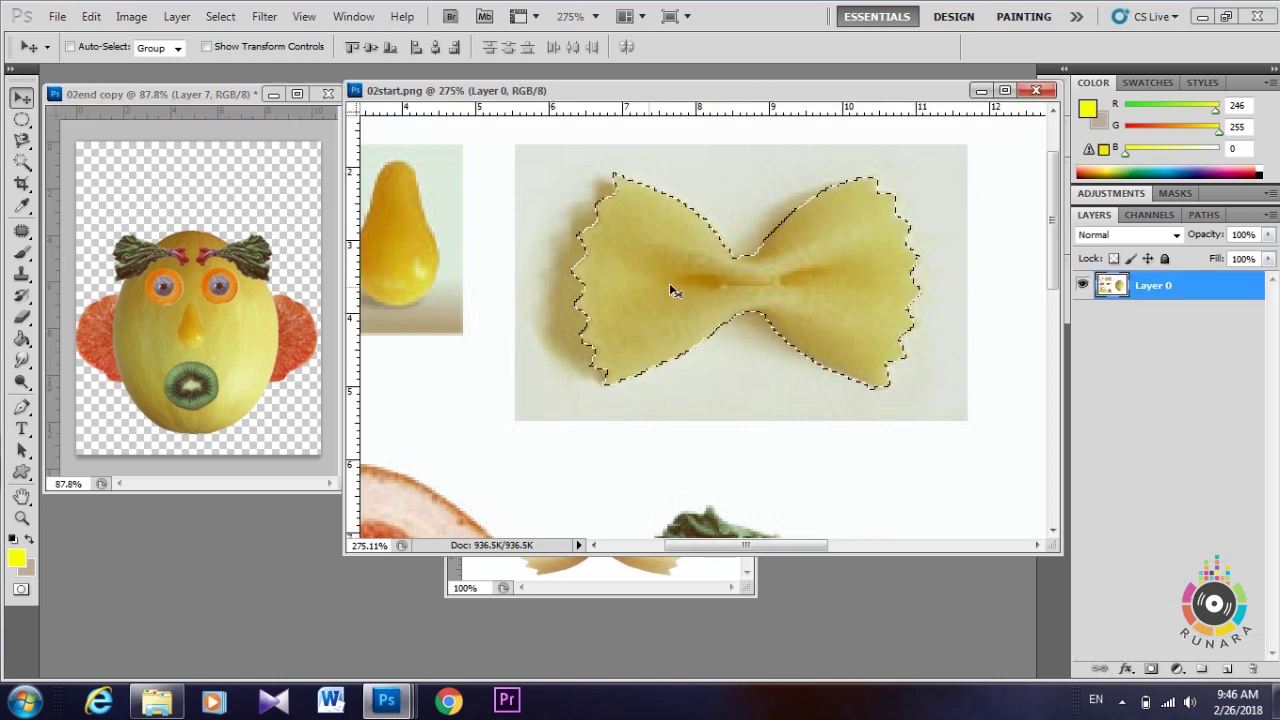
{"action": "left_click_drag", "start_coordinate": [687, 290], "coordinate": [177, 376]}
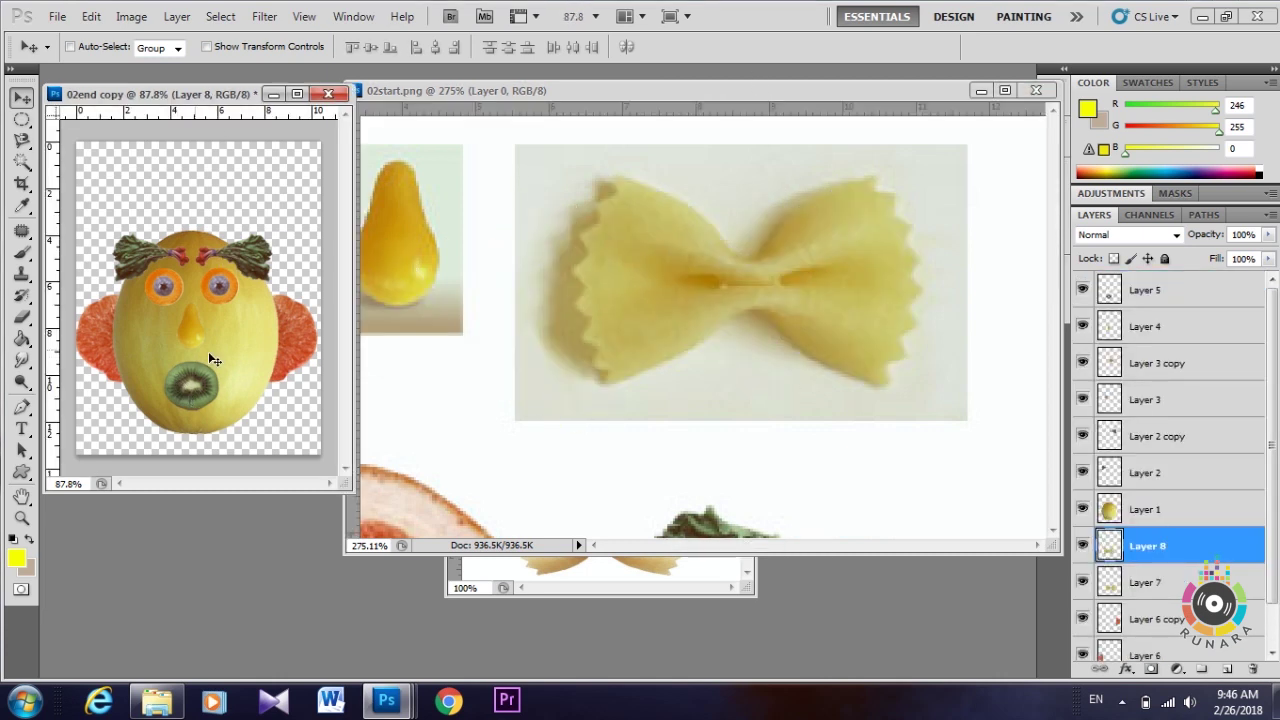
{"action": "key", "text": "alt"}
{"action": "left_click", "coordinate": [1086, 552]}
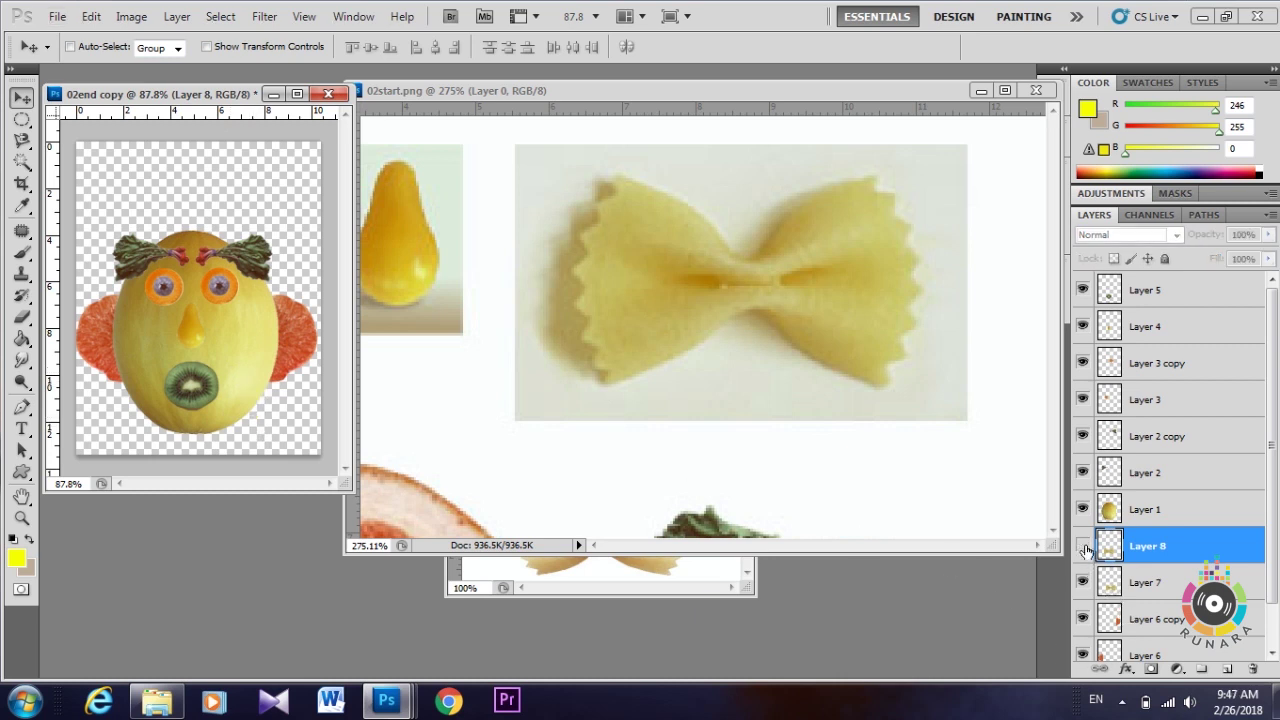
{"action": "left_click_drag", "start_coordinate": [1145, 546], "coordinate": [1157, 507]}
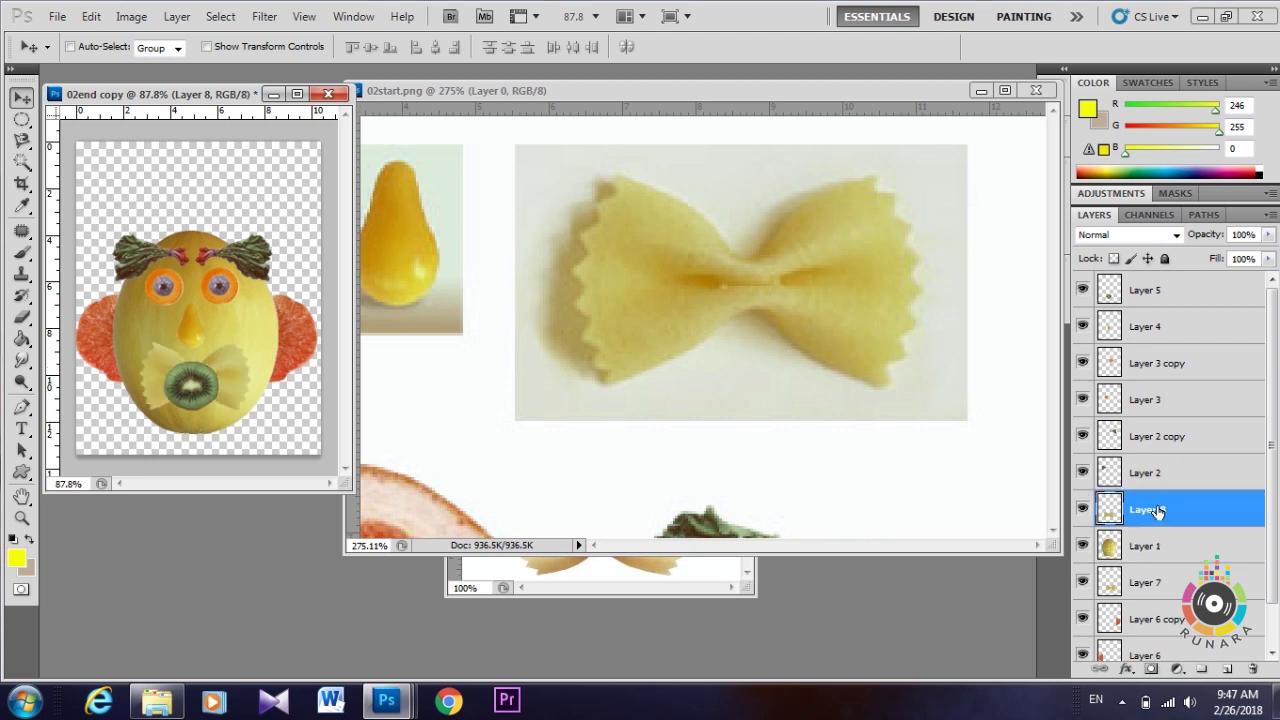
{"action": "left_click", "coordinate": [1130, 582]}
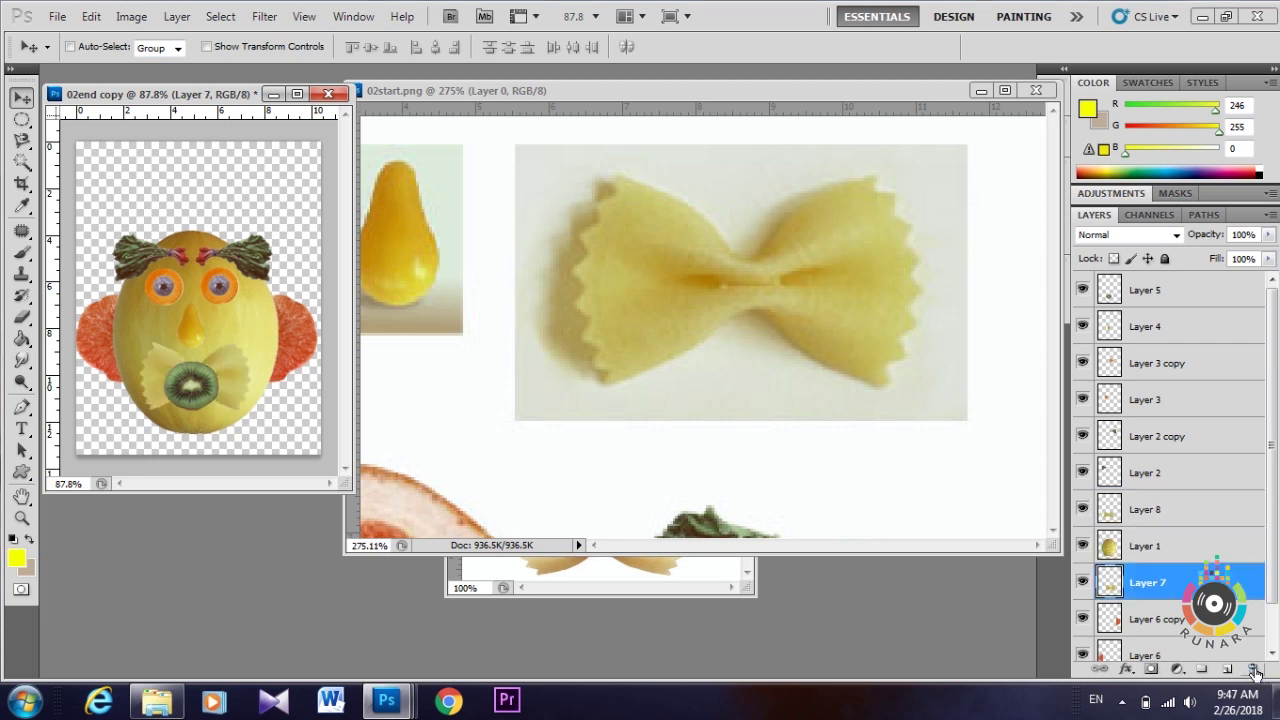
{"action": "left_click", "coordinate": [1253, 668]}
{"action": "left_click", "coordinate": [569, 276]}
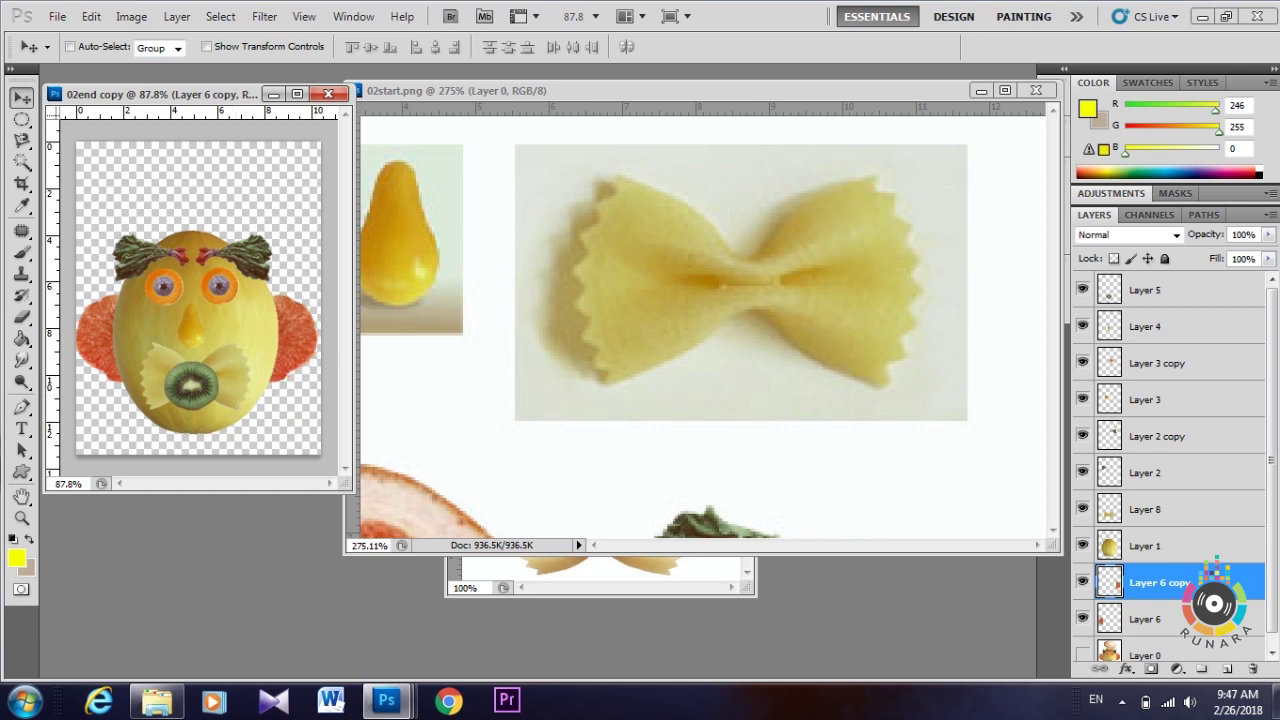
Step: Squash the bow tie to about two-thirds height and position it just under the kiwi mouth
{"action": "left_click", "coordinate": [1151, 512]}
{"action": "left_click_drag", "start_coordinate": [268, 398], "coordinate": [268, 448]}
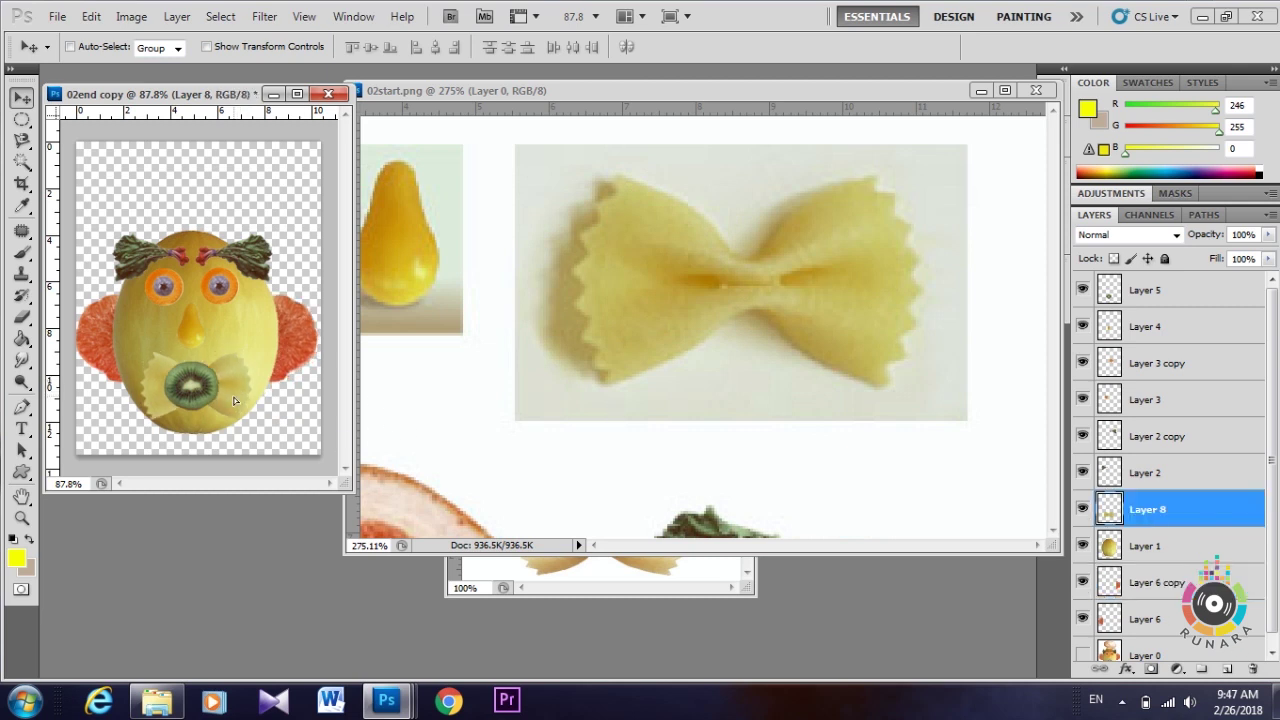
{"action": "left_click", "coordinate": [676, 566]}
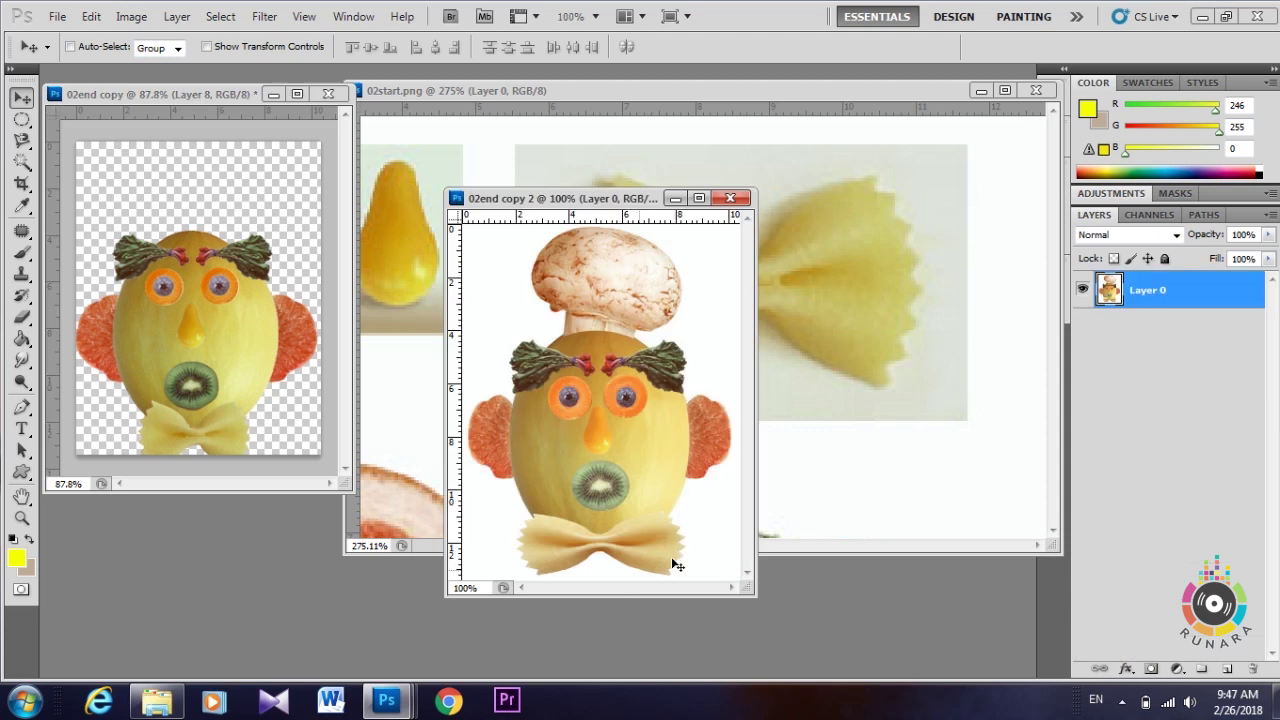
{"action": "left_click", "coordinate": [204, 444]}
{"action": "key", "text": "ctrl+t"}
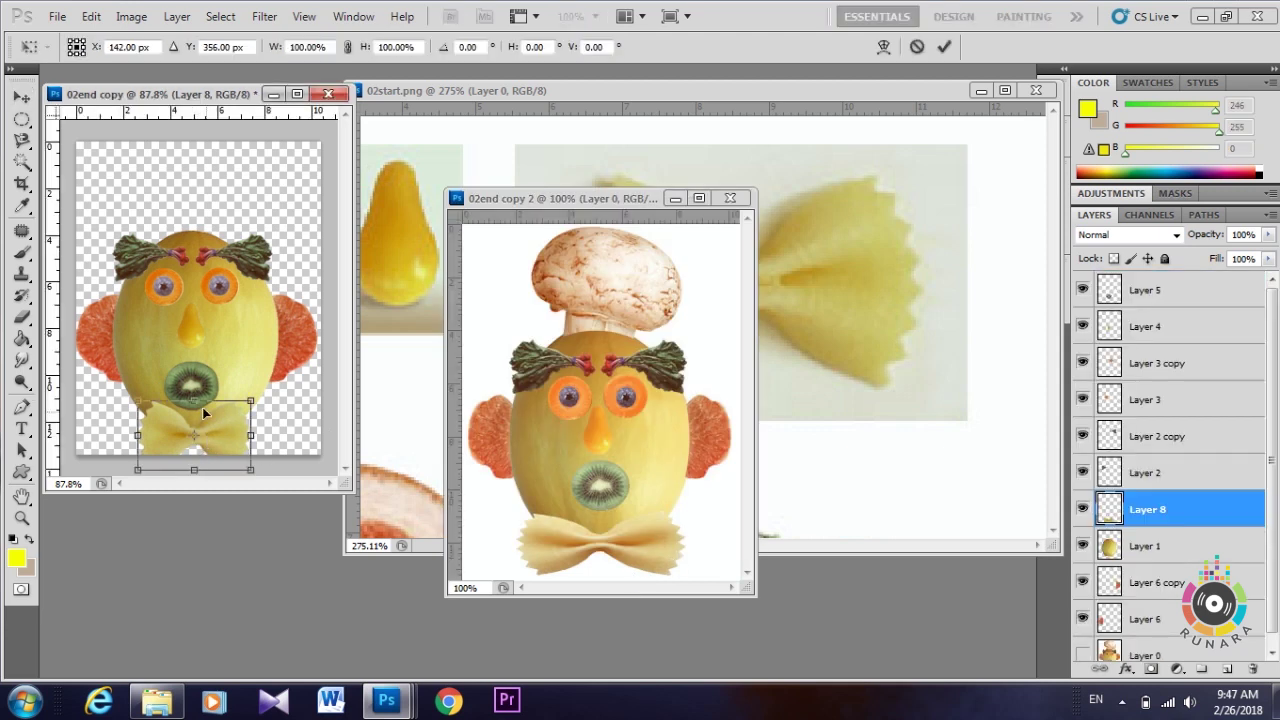
{"action": "left_click_drag", "start_coordinate": [200, 410], "coordinate": [199, 422]}
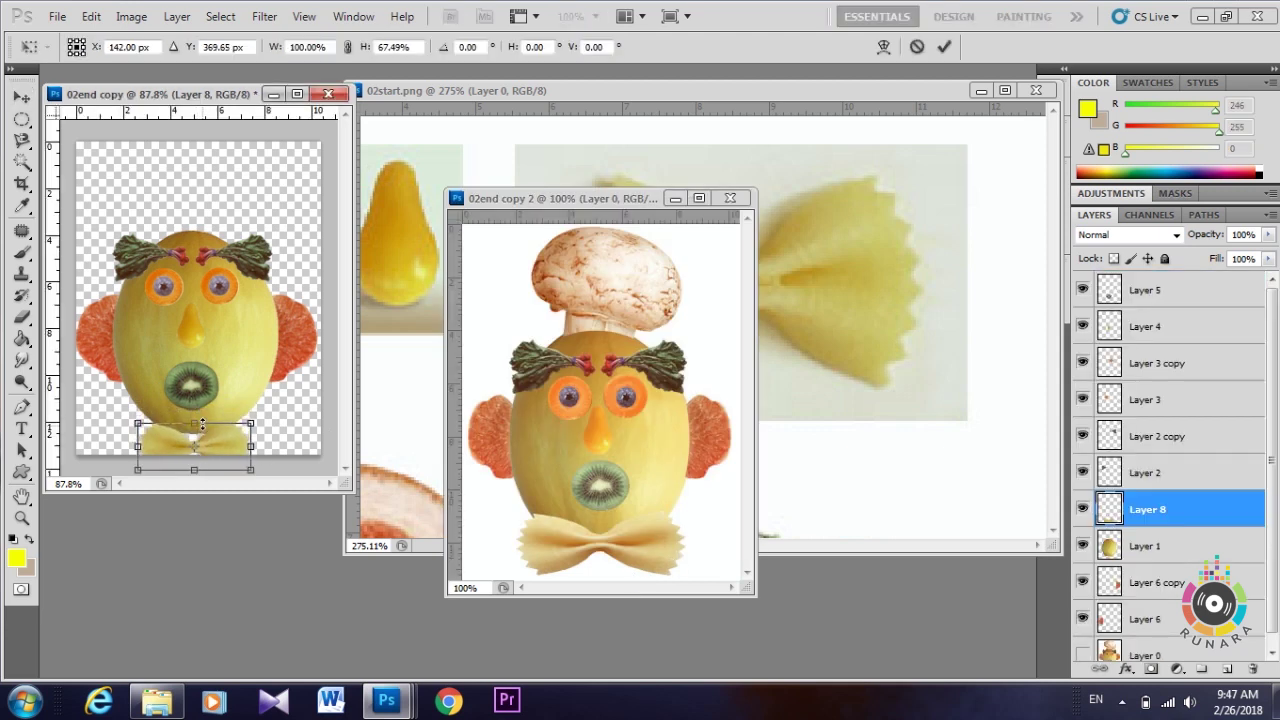
{"action": "key", "text": "Return"}
{"action": "left_click_drag", "start_coordinate": [216, 425], "coordinate": [221, 431]}
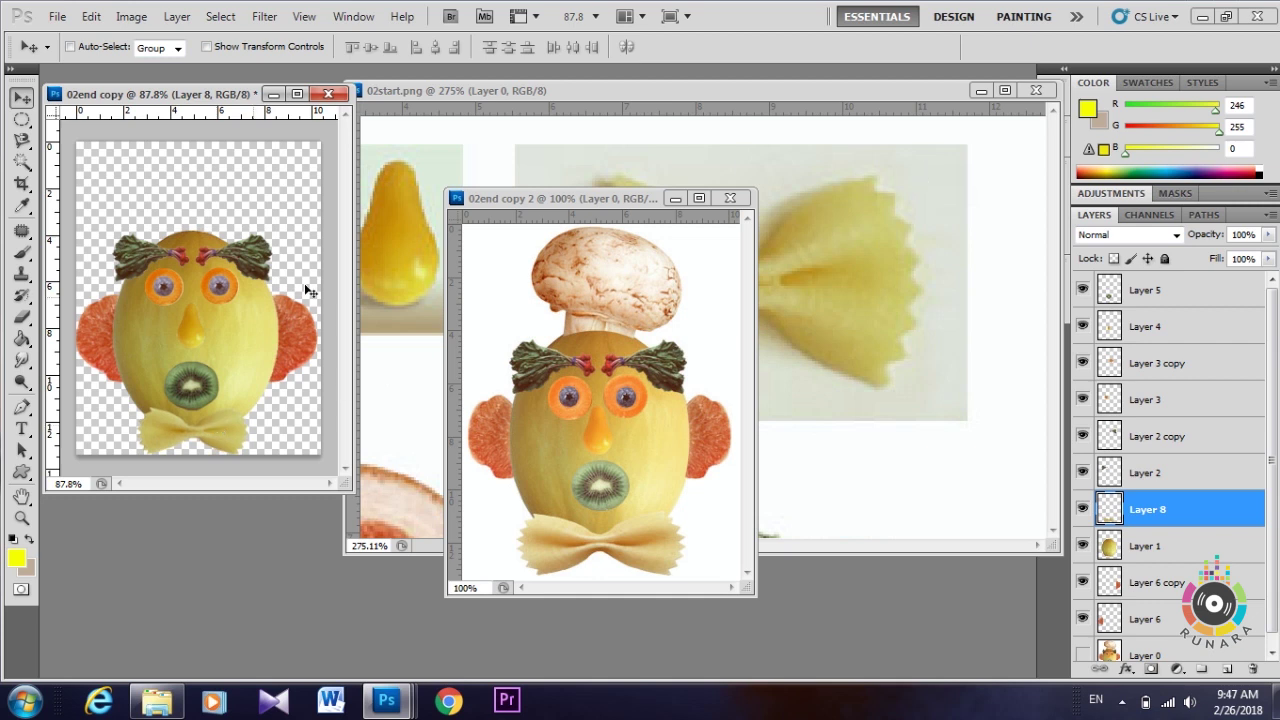
Step: Undo an accidental bow-tie move and scroll 02start.png to the mushroom
{"action": "left_click", "coordinate": [773, 89]}
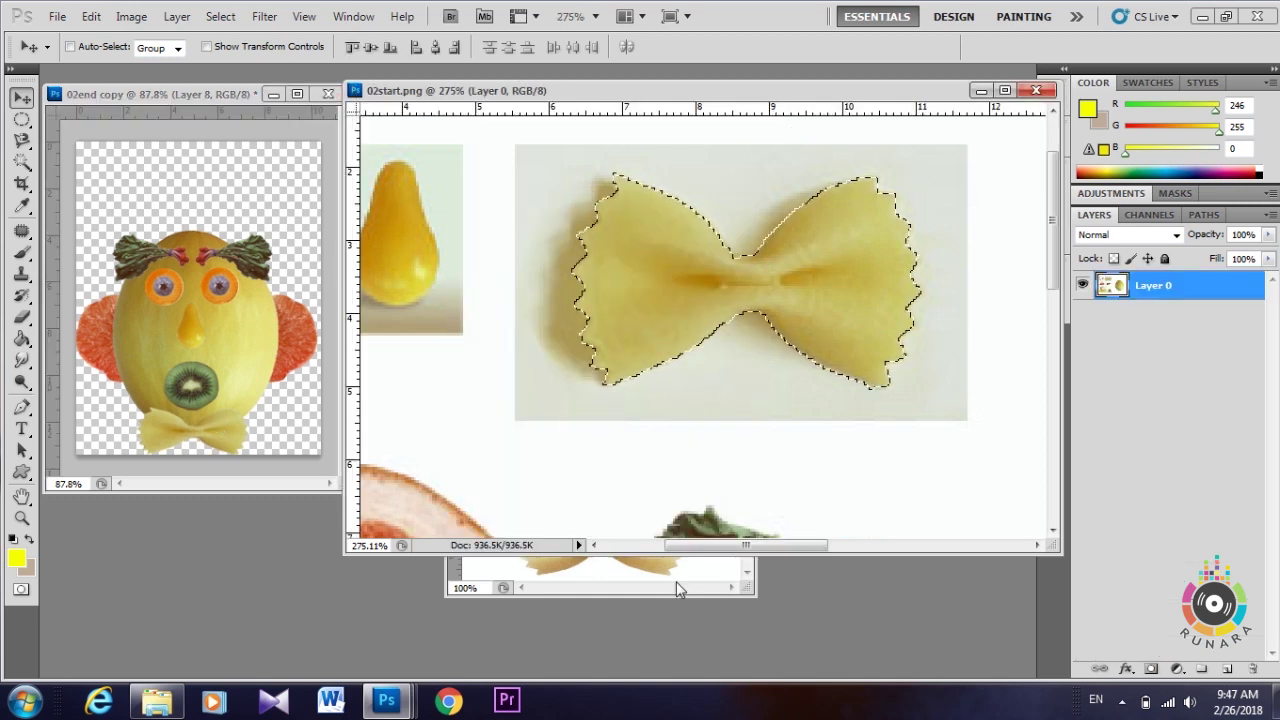
{"action": "left_click_drag", "start_coordinate": [671, 266], "coordinate": [676, 581]}
{"action": "key", "text": "ctrl+z"}
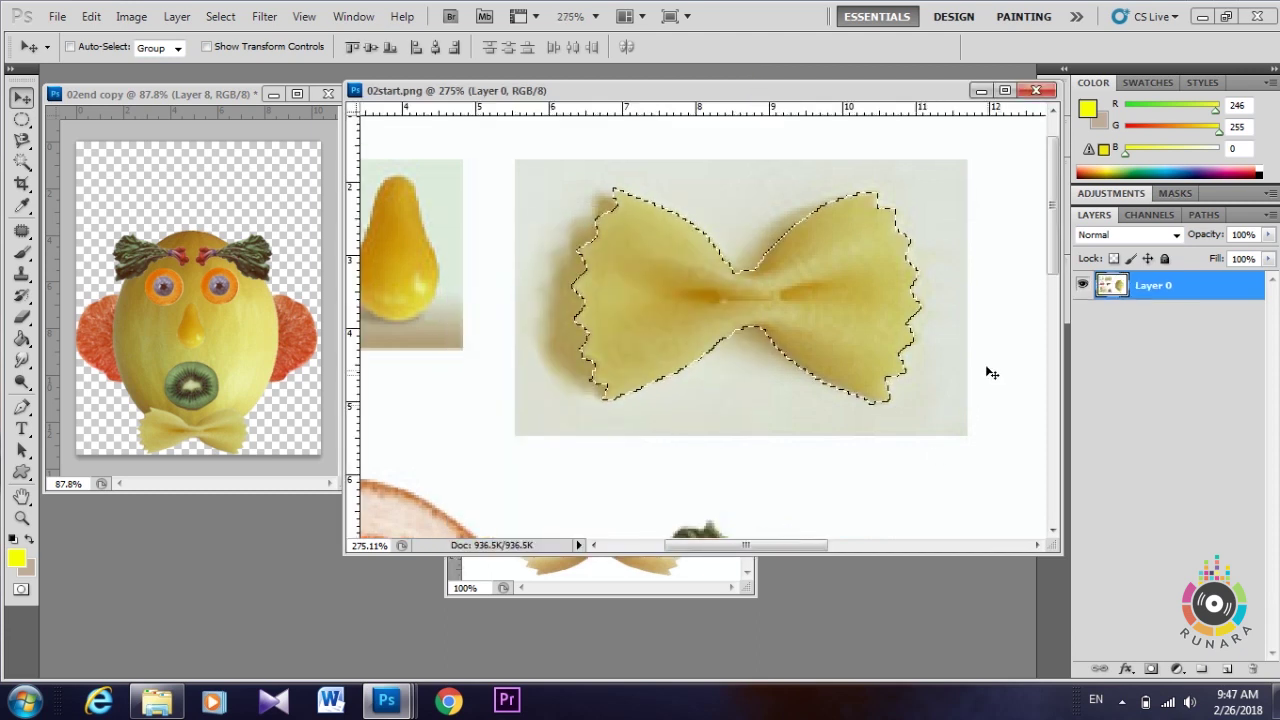
{"action": "scroll", "coordinate": [915, 391], "scroll_direction": "down", "scroll_amount": 2}
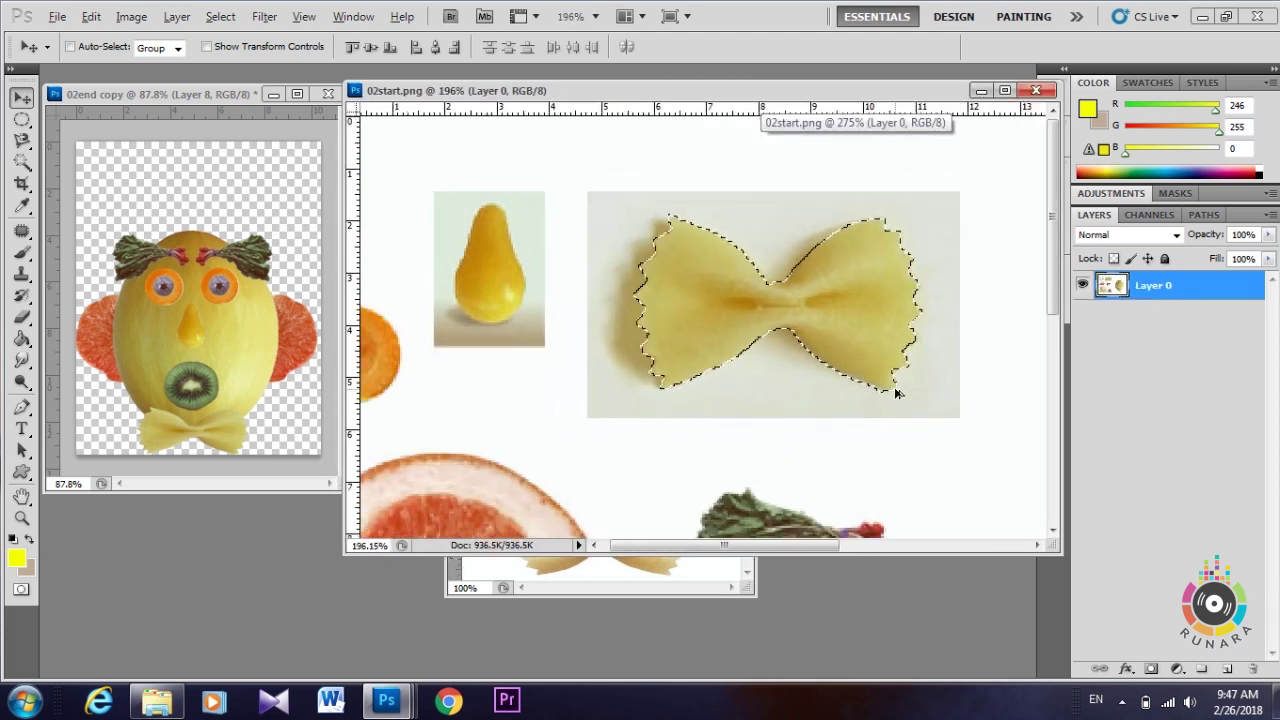
{"action": "scroll", "coordinate": [912, 400], "scroll_direction": "down", "scroll_amount": 2}
{"action": "scroll", "coordinate": [908, 412], "scroll_direction": "down", "scroll_amount": 1}
{"action": "scroll", "coordinate": [905, 421], "scroll_direction": "down", "scroll_amount": 1}
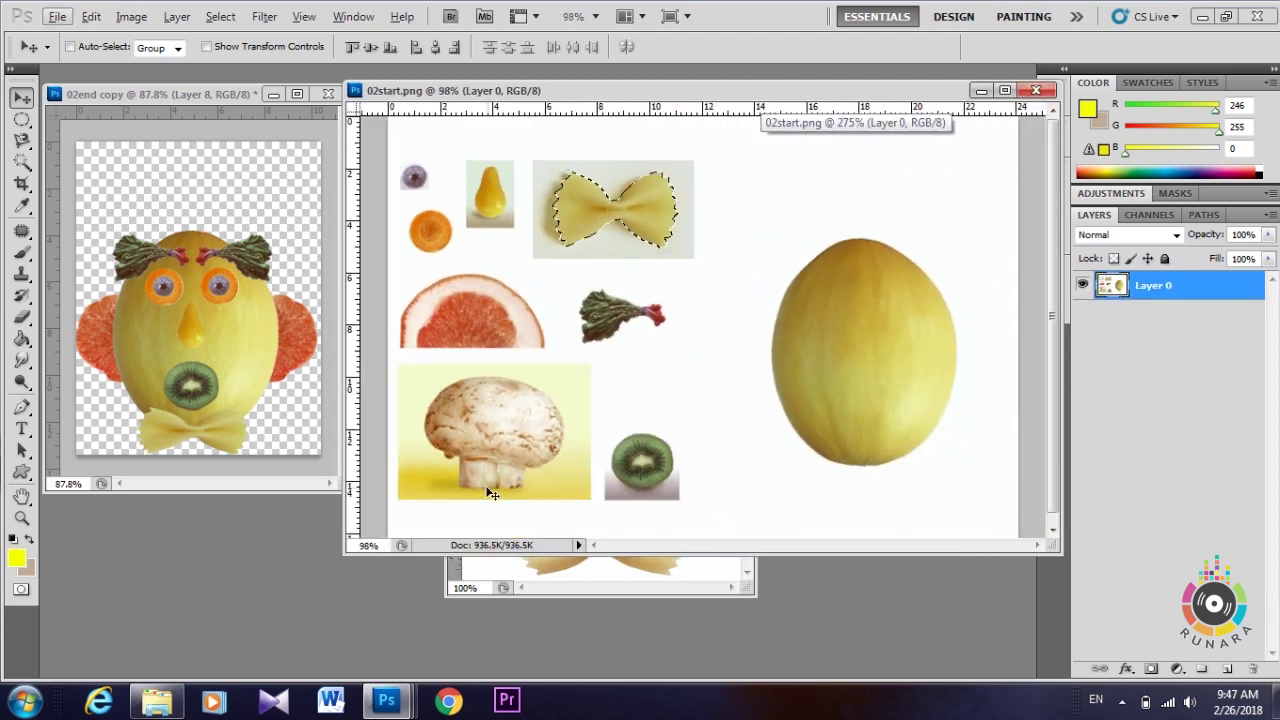
{"action": "scroll", "coordinate": [490, 492], "scroll_direction": "up", "scroll_amount": 2}
{"action": "scroll", "coordinate": [540, 492], "scroll_direction": "up", "scroll_amount": 1}
{"action": "left_click_drag", "start_coordinate": [763, 548], "coordinate": [714, 548]}
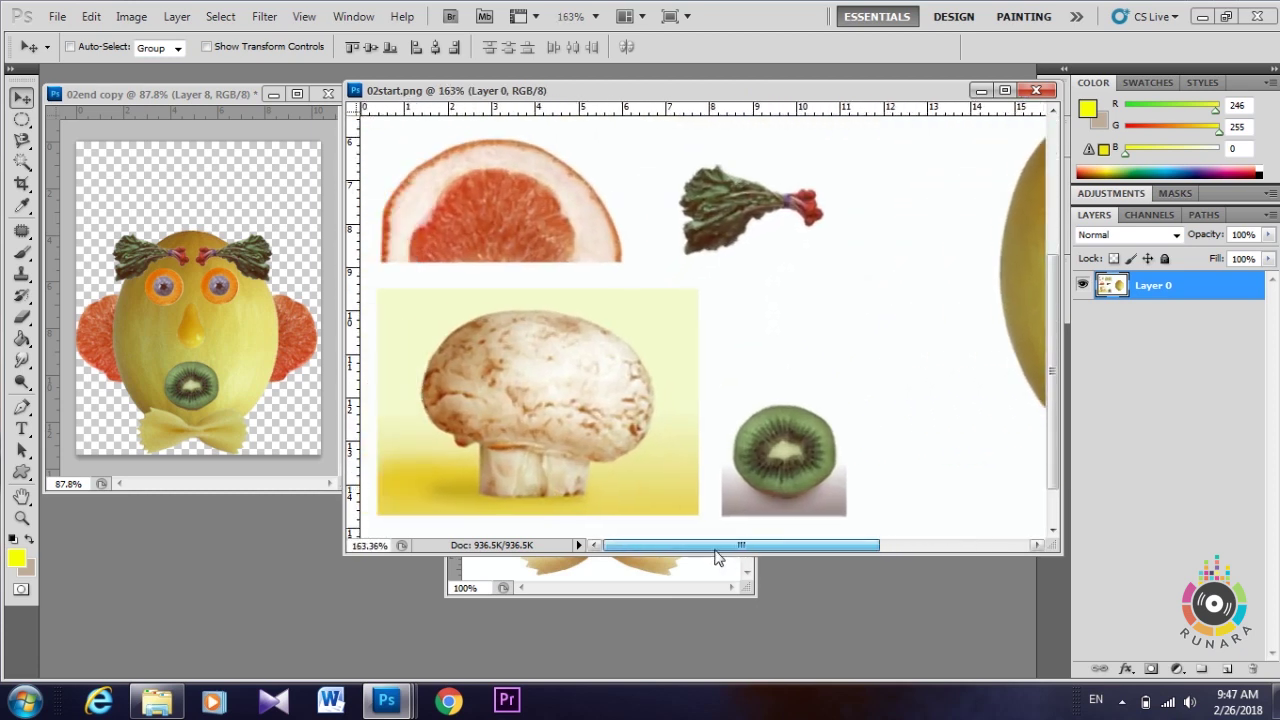
{"action": "scroll", "coordinate": [580, 510], "scroll_direction": "up", "scroll_amount": 1}
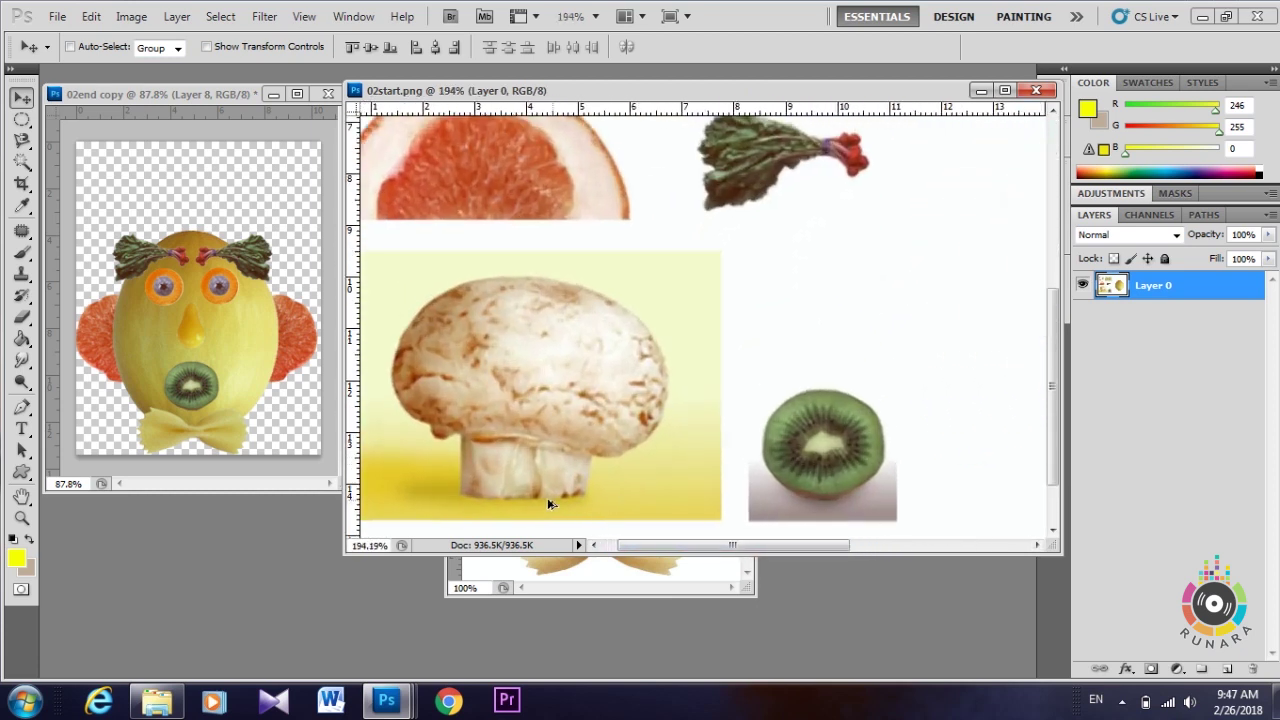
Step: Trace around the mushroom's cap and lower edge with the freehand Lasso
{"action": "left_click", "coordinate": [27, 147]}
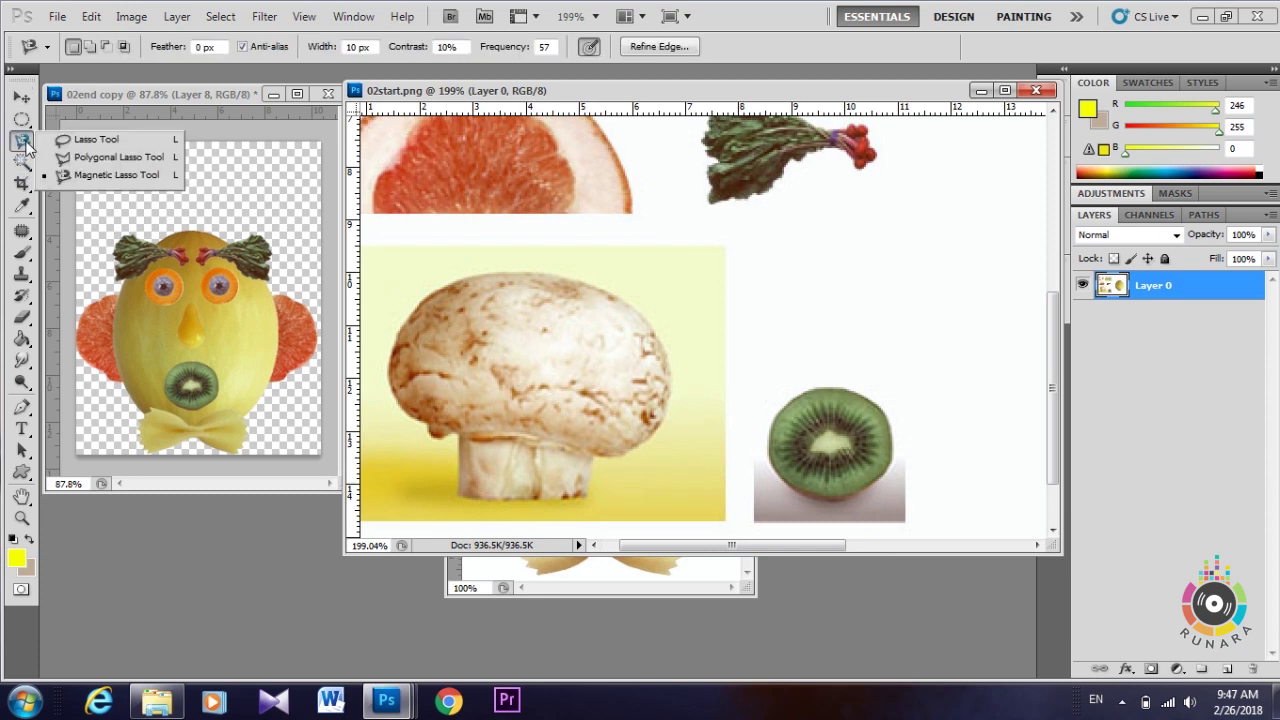
{"action": "left_click", "coordinate": [90, 135]}
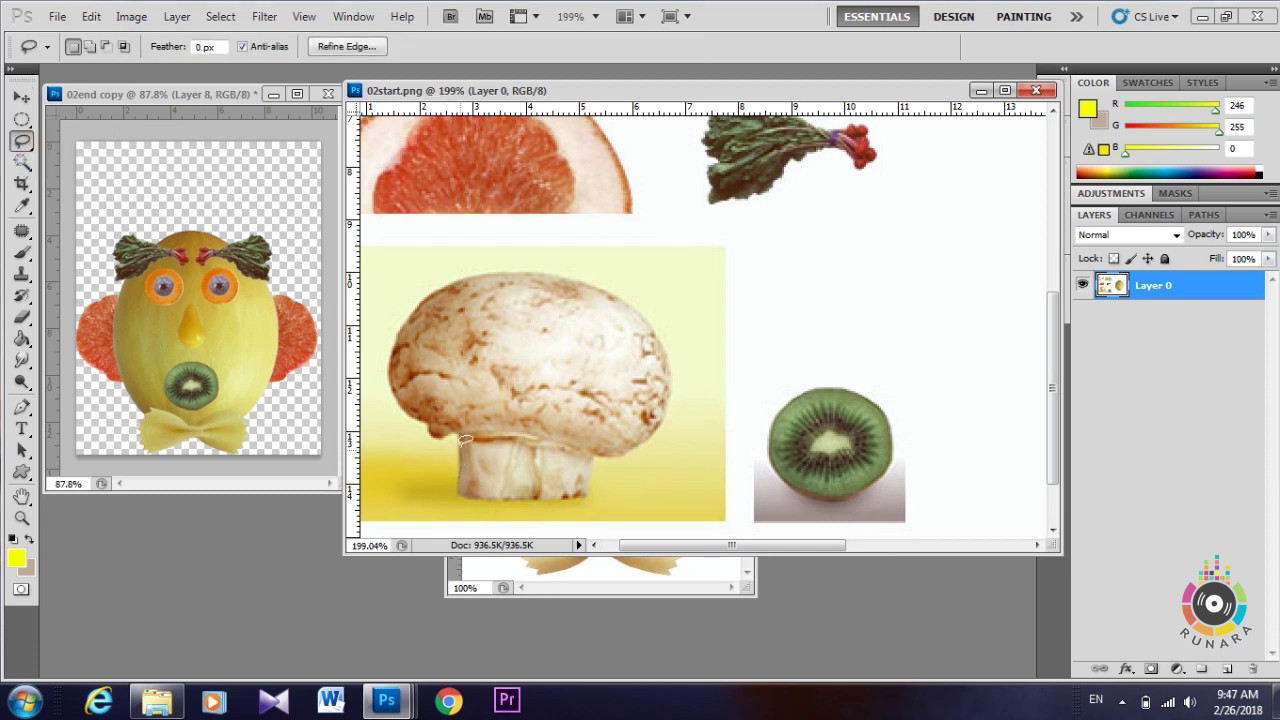
{"action": "mouse_move", "coordinate": [453, 430]}
{"action": "left_mouse_down"}
{"action": "mouse_move", "coordinate": [394, 361]}
{"action": "mouse_move", "coordinate": [406, 324]}
{"action": "left_mouse_up"}
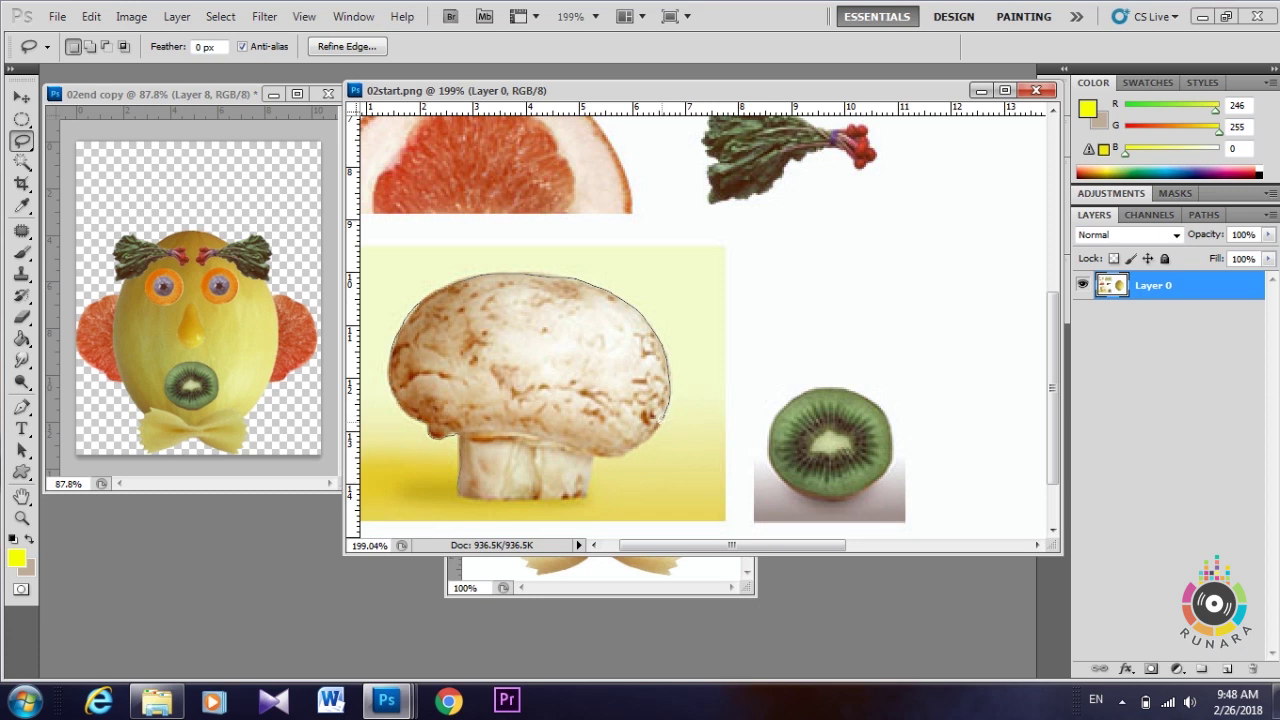
{"action": "mouse_move", "coordinate": [622, 450]}
{"action": "left_mouse_down"}
{"action": "mouse_move", "coordinate": [545, 493]}
{"action": "mouse_move", "coordinate": [458, 488]}
{"action": "left_mouse_up"}
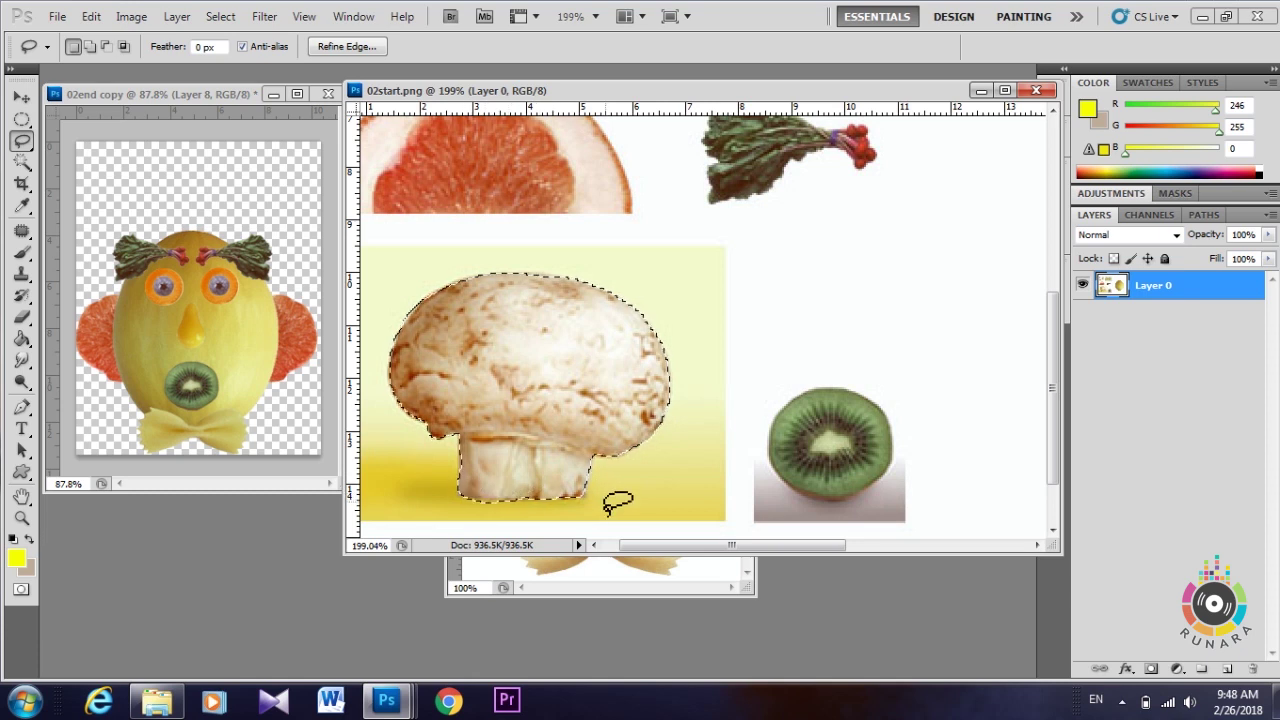
Step: Adjust the mushroom stem's selection with Alt, then drag the mushroom atop the melon as Layer 9
{"action": "left_click", "coordinate": [664, 578]}
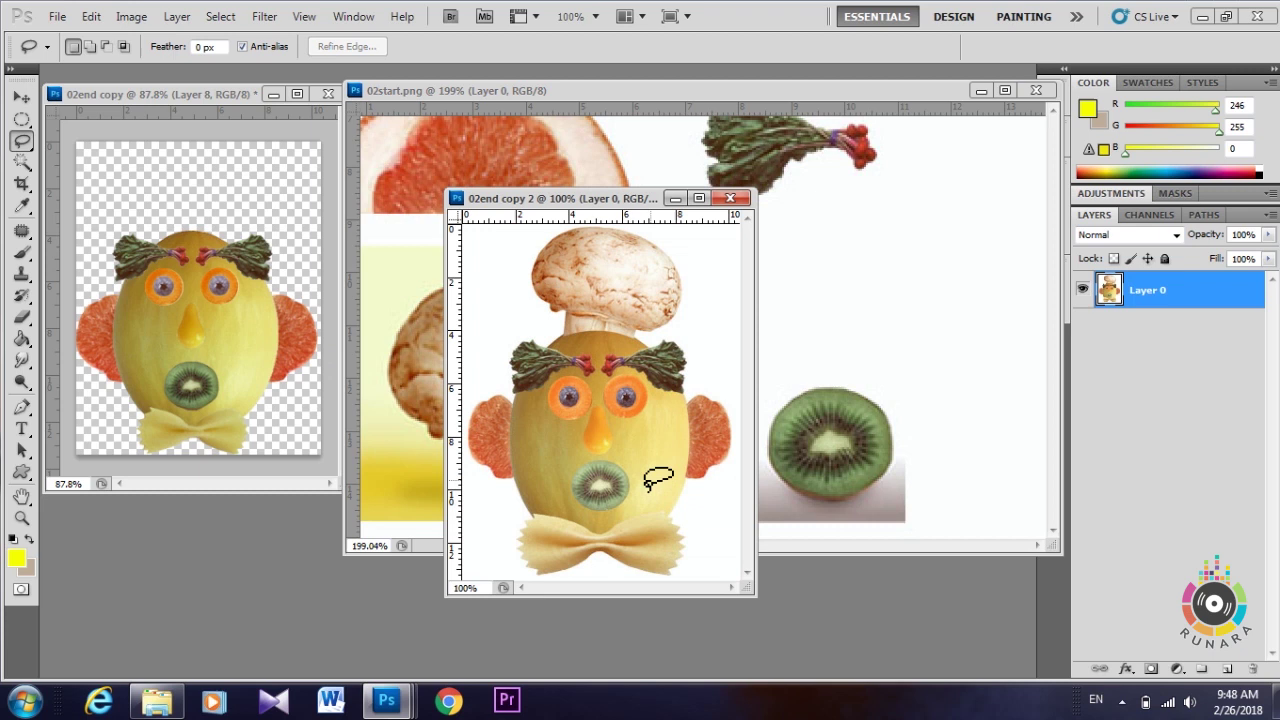
{"action": "left_click", "coordinate": [775, 345]}
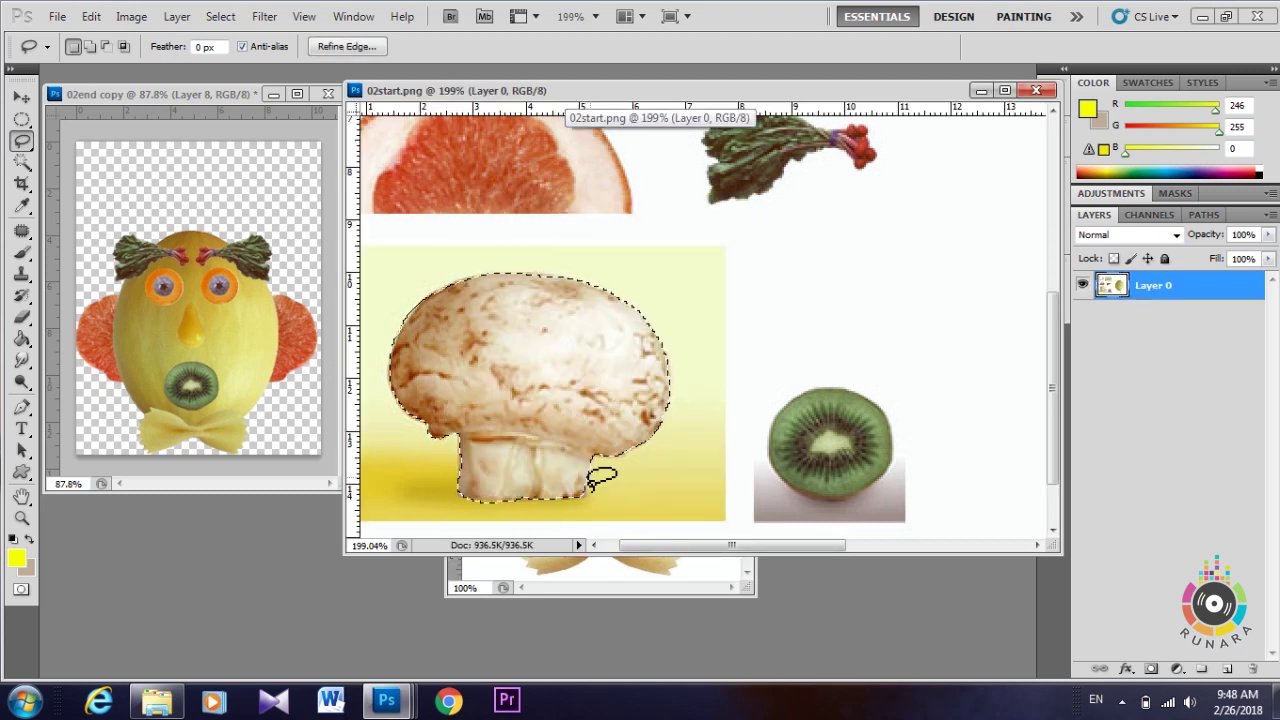
{"action": "key", "text": "alt"}
{"action": "mouse_move", "coordinate": [600, 480]}
{"action": "left_mouse_down"}
{"action": "mouse_move", "coordinate": [455, 492]}
{"action": "mouse_move", "coordinate": [600, 478]}
{"action": "left_mouse_up"}
{"action": "key", "text": "v"}
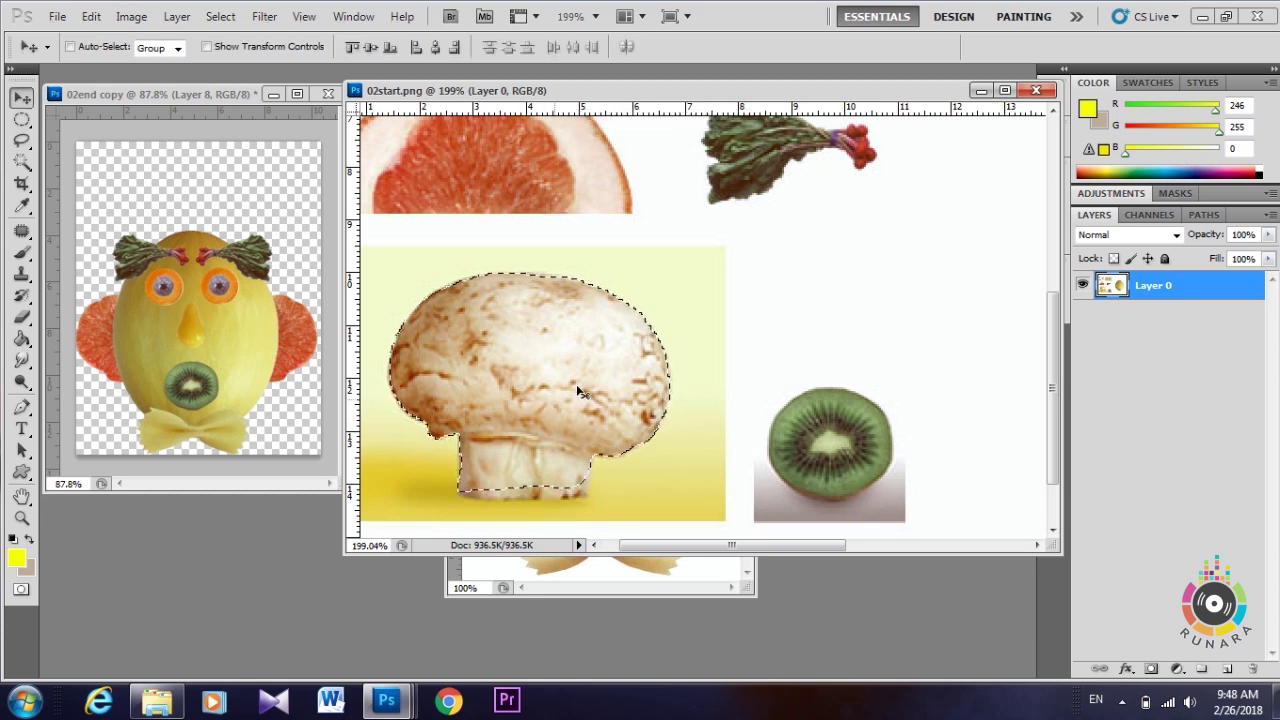
{"action": "mouse_move", "coordinate": [575, 365]}
{"action": "left_mouse_down"}
{"action": "mouse_move", "coordinate": [197, 218]}
{"action": "mouse_move", "coordinate": [213, 166]}
{"action": "left_mouse_up"}
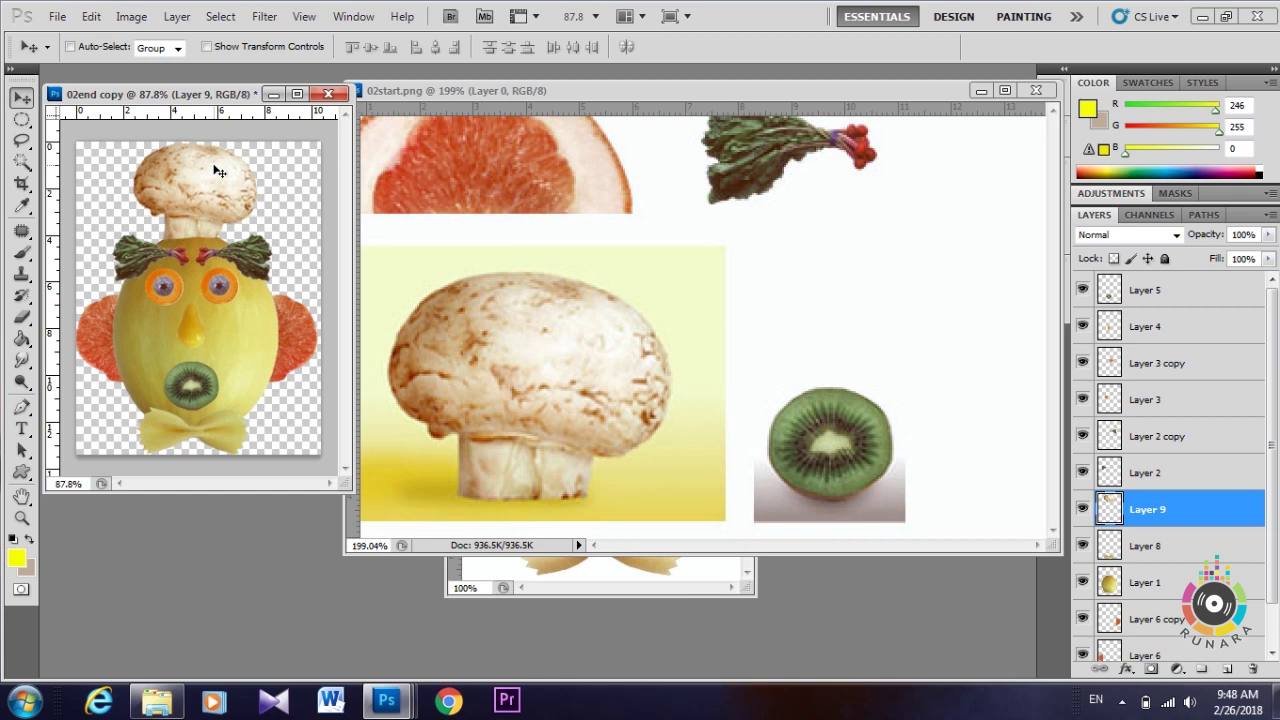
Step: Bring the 02end copy 2 reference window to the front
{"action": "left_click", "coordinate": [697, 588]}
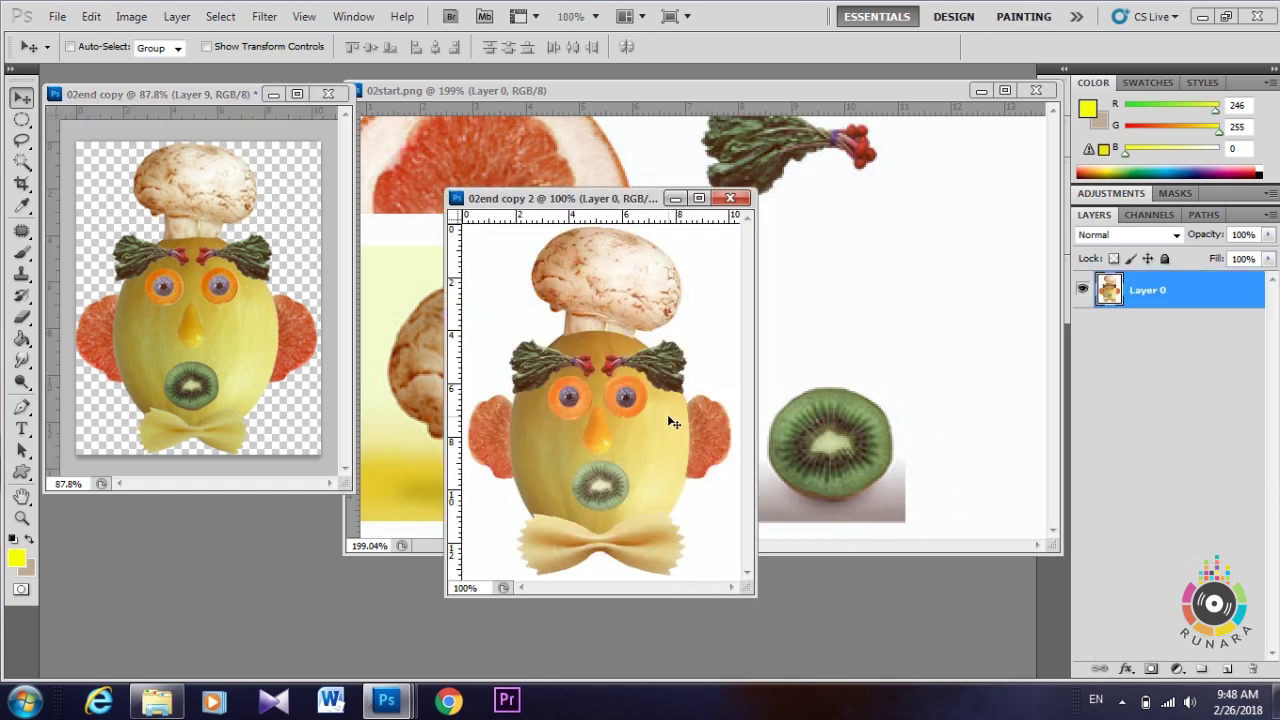